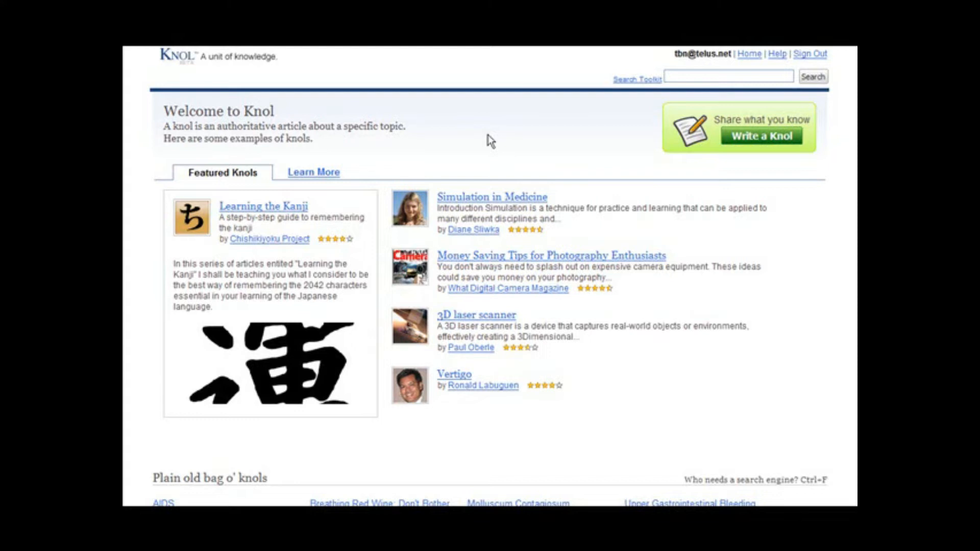
Start a new knol titled "Gardening For the Beginner" with the subtitle "An article to help the person starting their first garden."
click(770, 140)
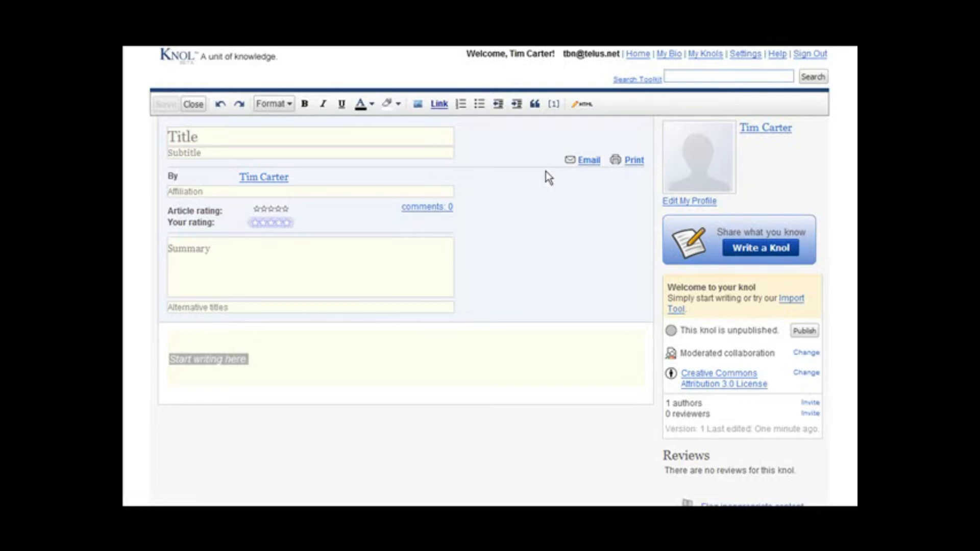
click(546, 170)
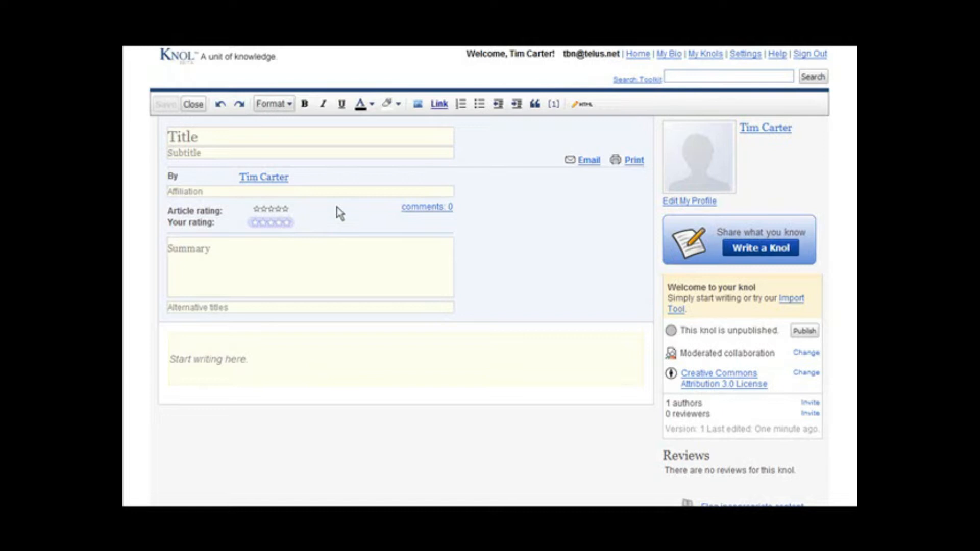
click(218, 137)
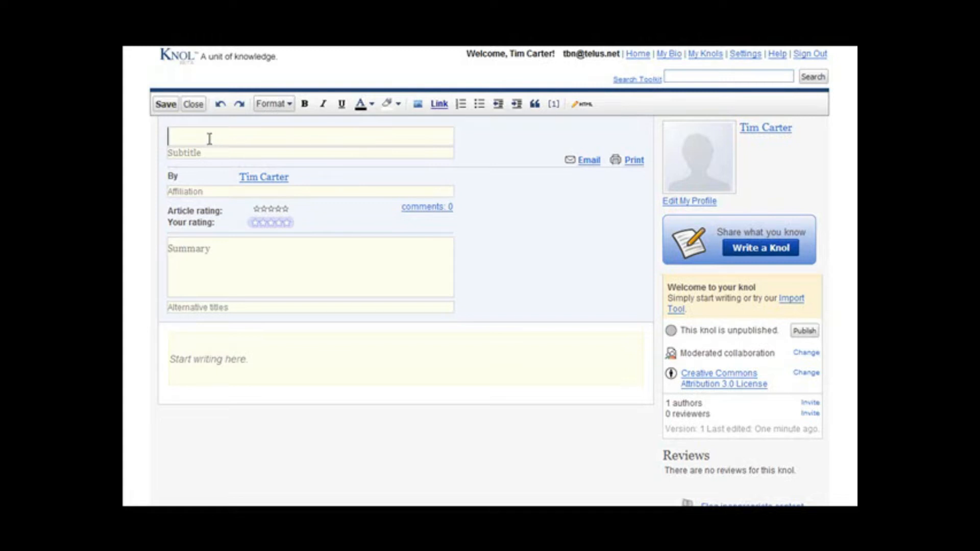
text(Gardening For the Beginner)
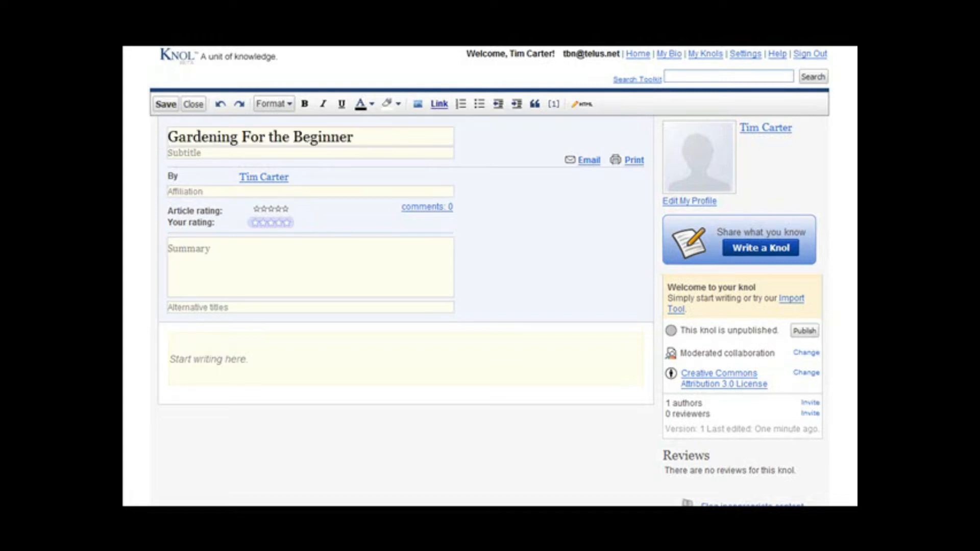
click(214, 154)
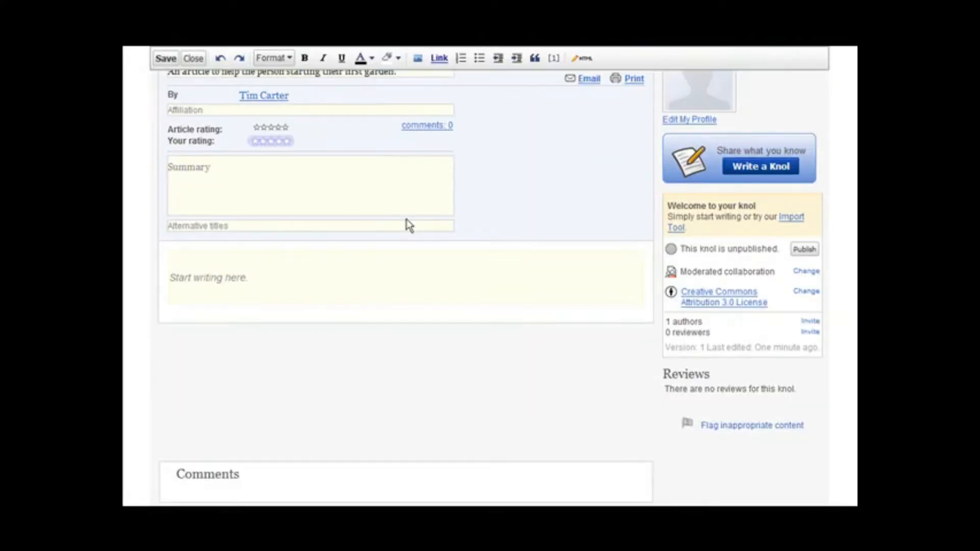
scroll(387, 214, up, 3)
scroll(357, 189, down, 2)
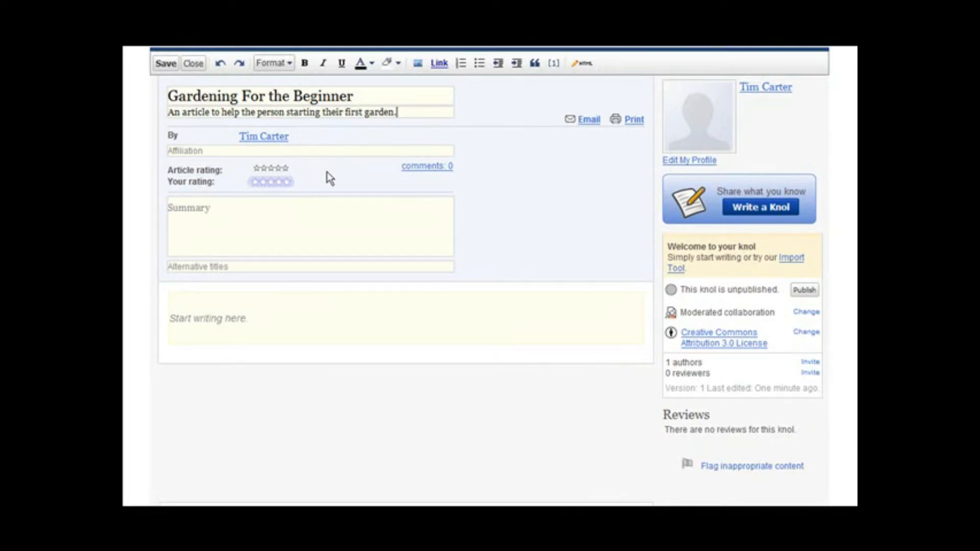
scroll(507, 158, down, 3)
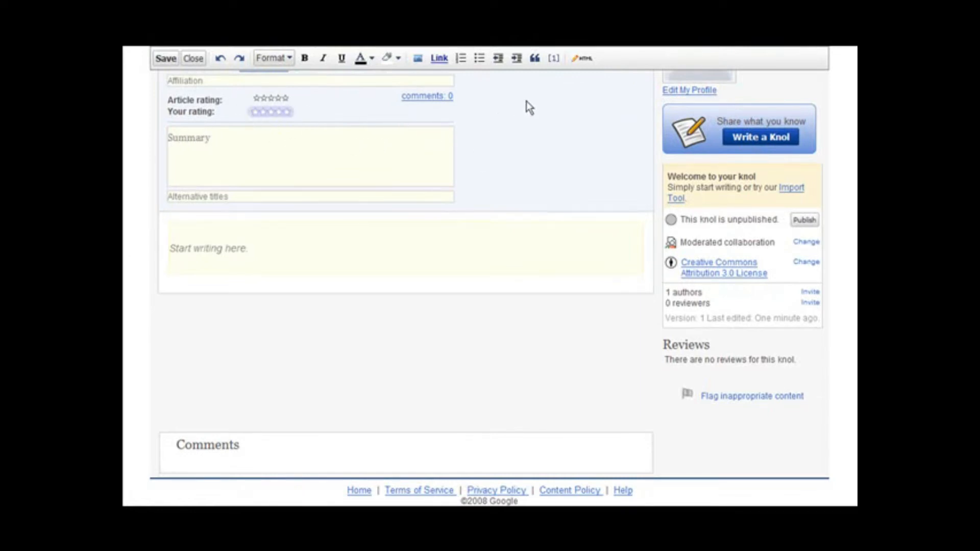
click(232, 139)
click(230, 77)
click(216, 139)
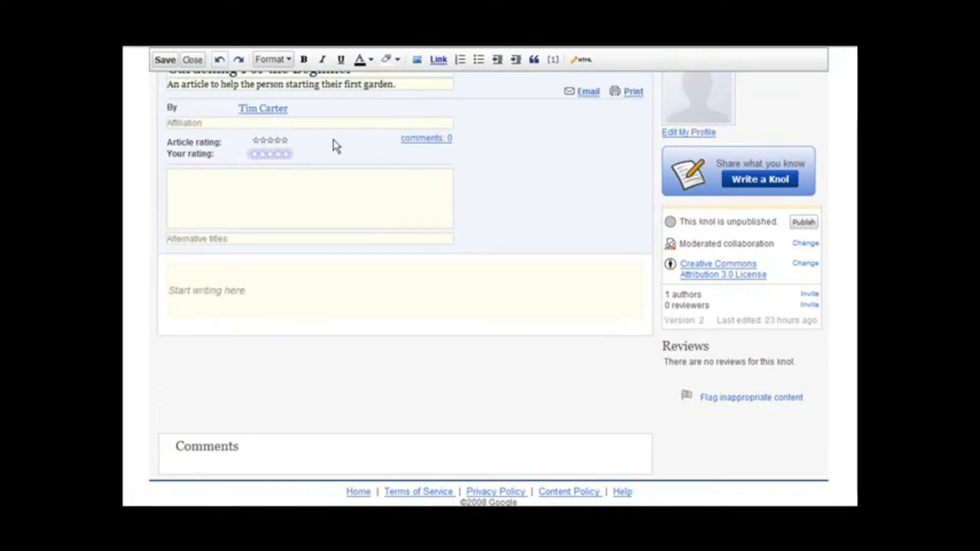
scroll(335, 146, up, 3)
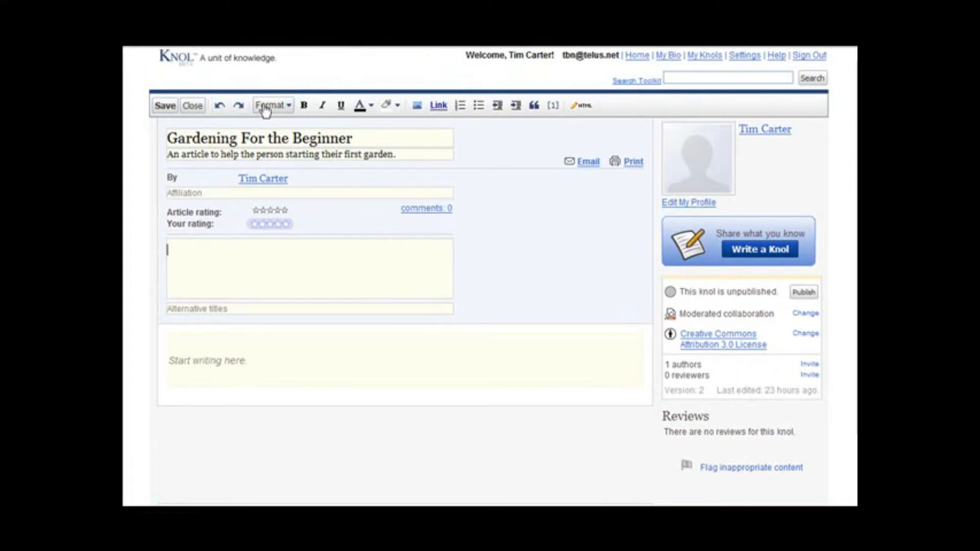
click(290, 107)
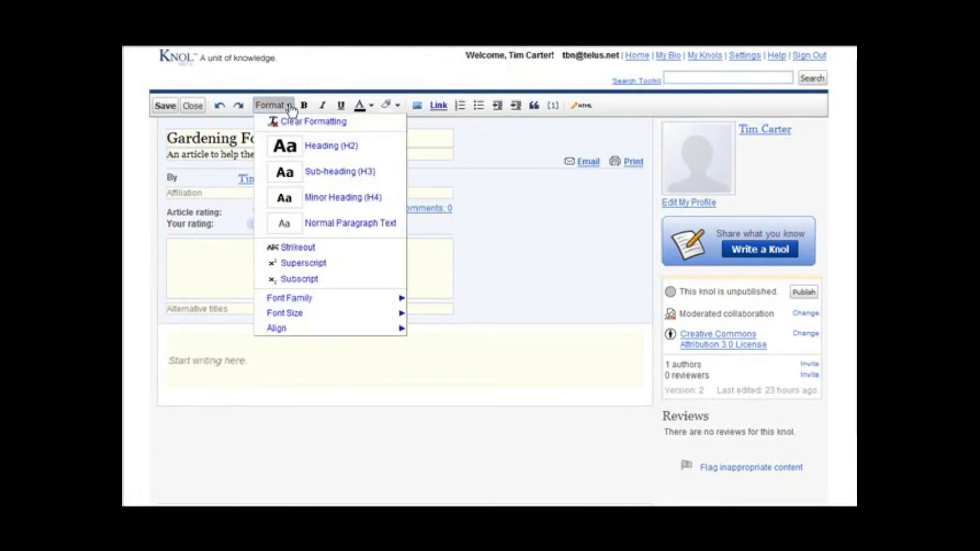
click(291, 108)
click(288, 107)
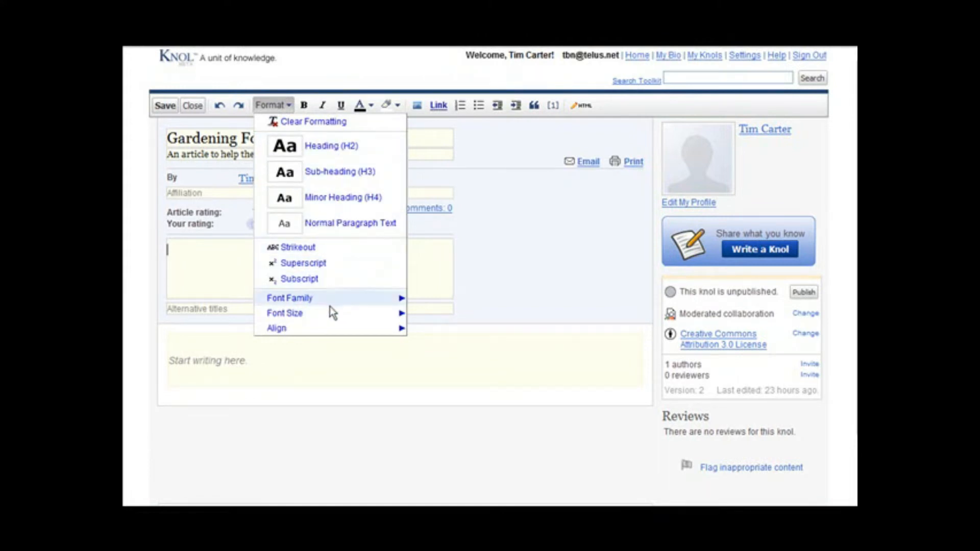
mouse_move(313, 330)
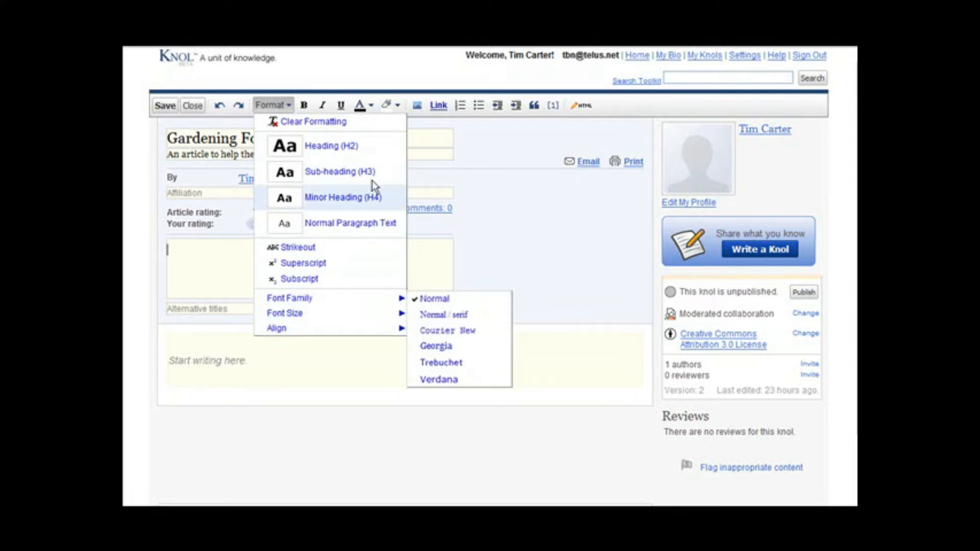
click(313, 80)
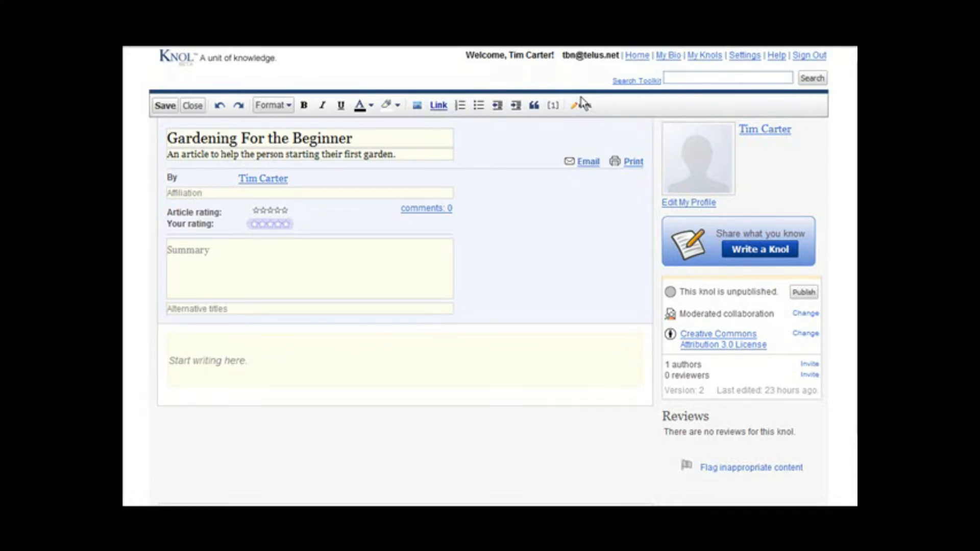
Write a summary dedicating the knol to beginning gardeners starting a vegetable, flower or herb garden, and set the alternative title to "Gardening Basics"
scroll(180, 209, down, 2)
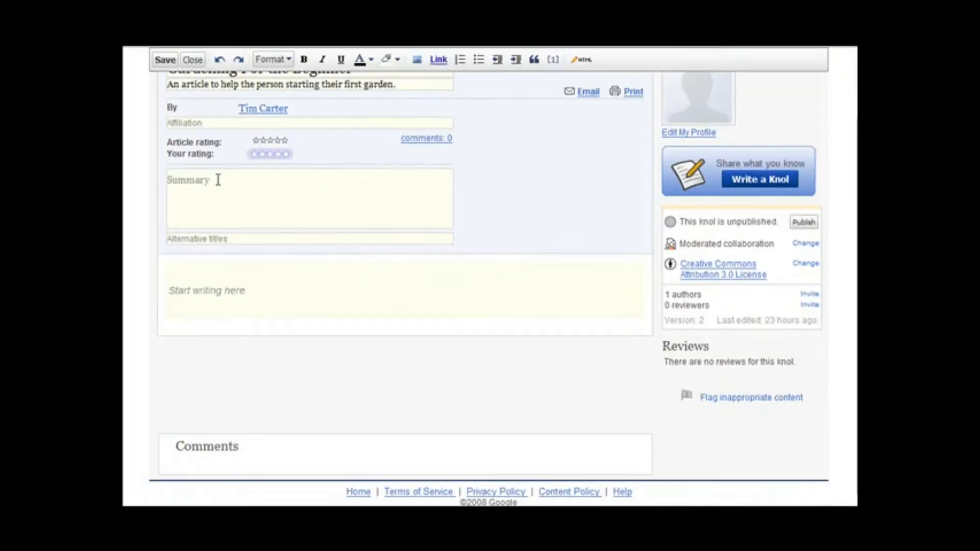
click(218, 179)
text(This knol is dedicated to the beginning gardener. We will show you the basics you need to know to get started on creating your own beautiful garden - whether it is a vegetable Garden, a Flower Garden, or an Herb garden.)
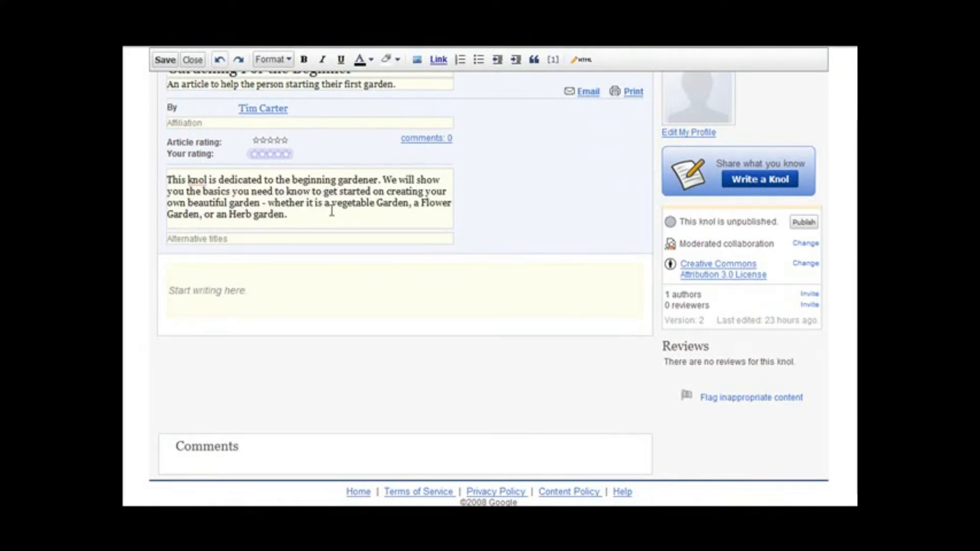
click(235, 237)
text(Gardening Basics)
Clear the placeholder in the knol's main body and place the text cursor there, ready for the article
click(285, 273)
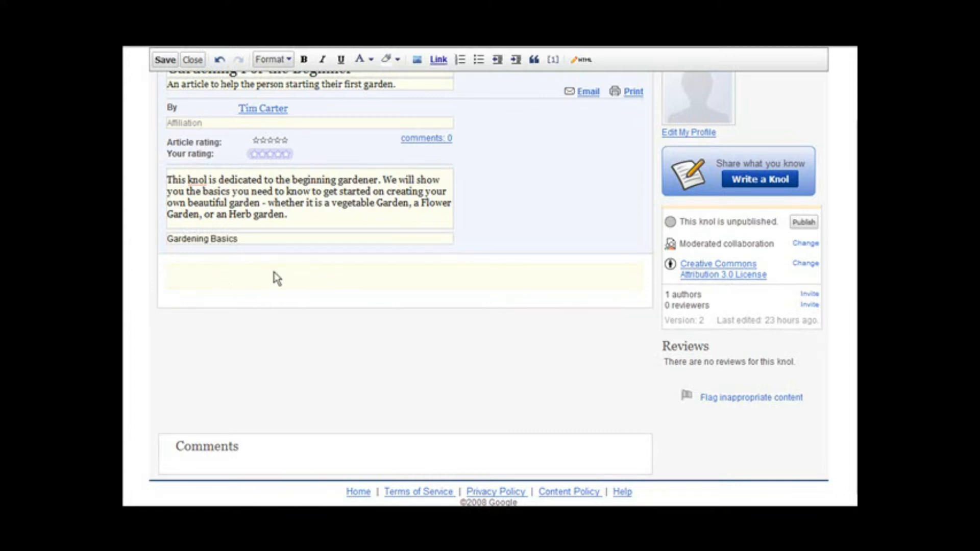
scroll(584, 225, up, 2)
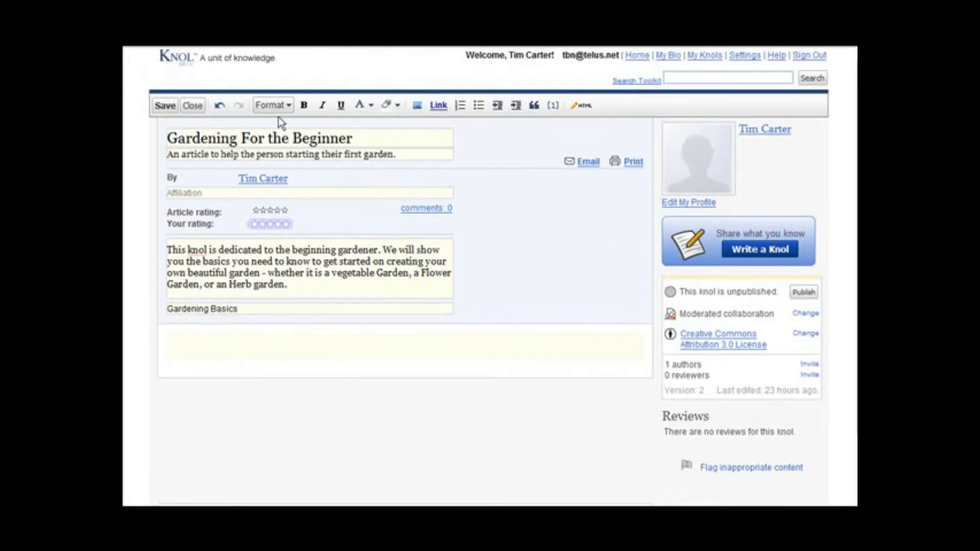
scroll(199, 302, down, 1)
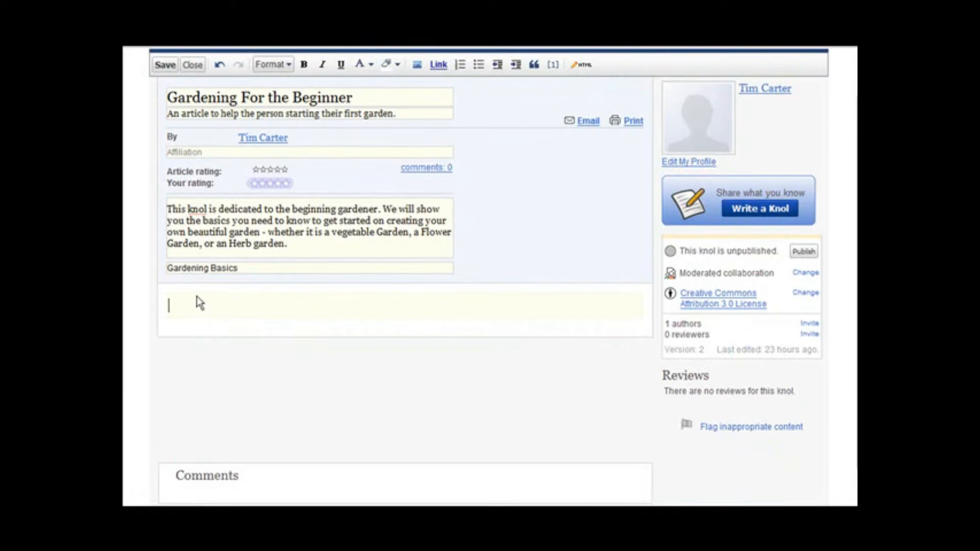
scroll(346, 348, up, 1)
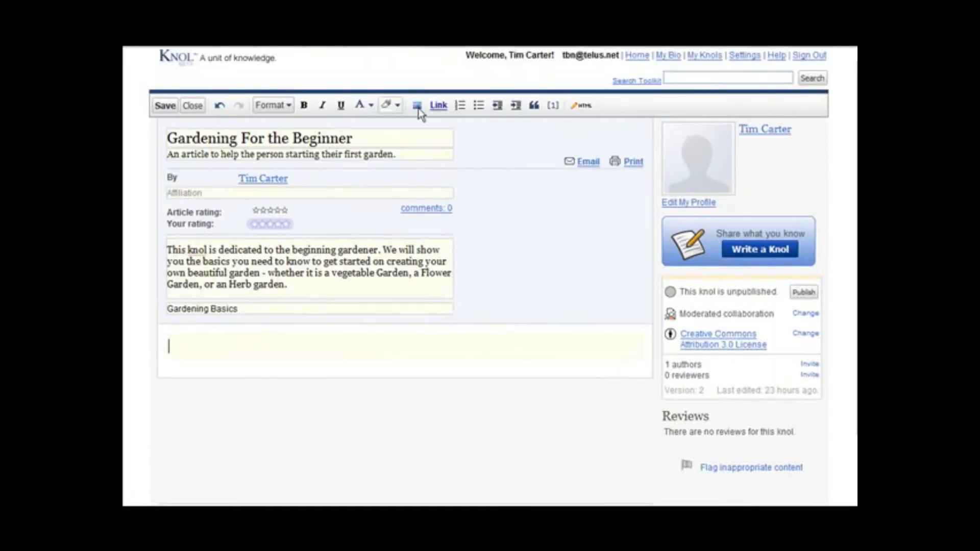
scroll(237, 428, down, 2)
click(244, 265)
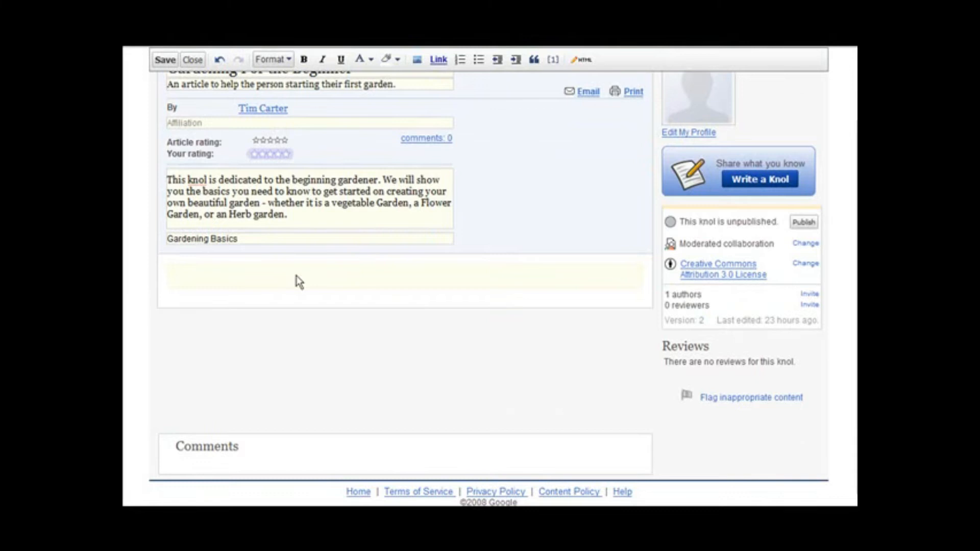
Switch to My First Gardening Experience.rtf in Microsoft Word and copy the entire text of "A Novice Gardener's Story"
key(alt+Tab)
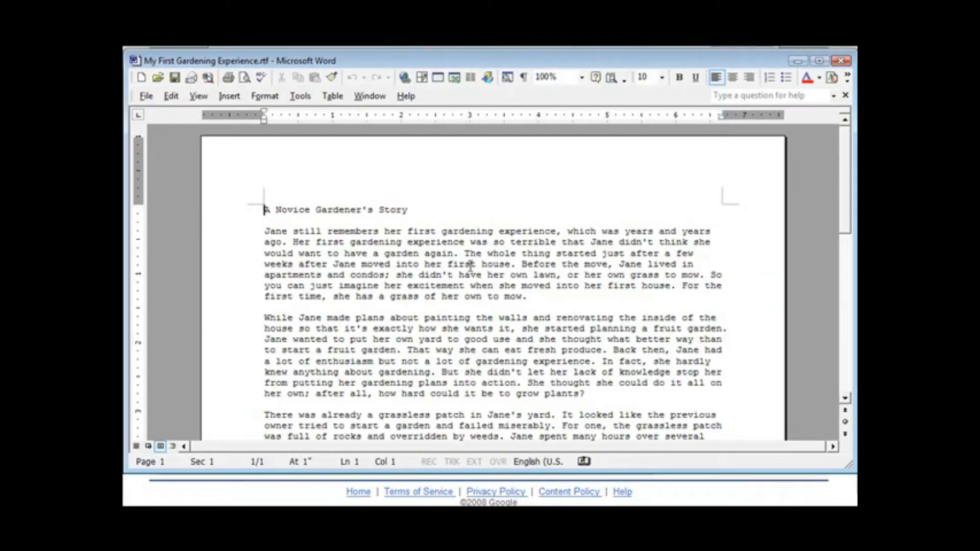
scroll(455, 240, down, 1)
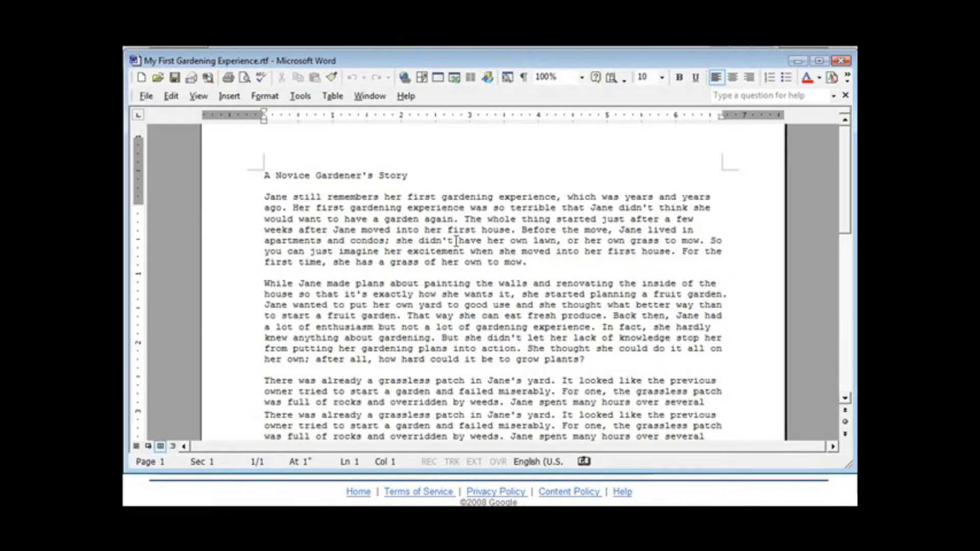
scroll(455, 240, down, 14)
scroll(453, 244, up, 15)
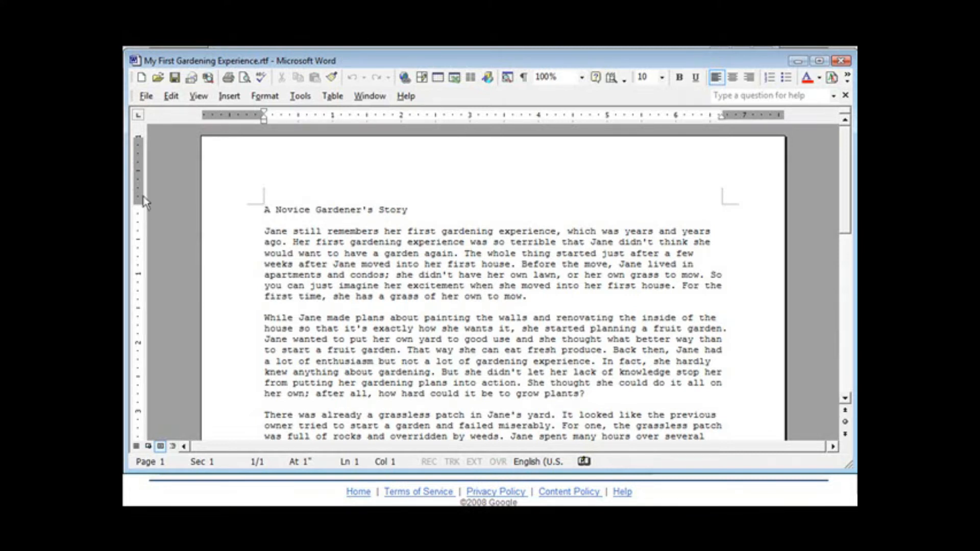
key(alt+Tab)
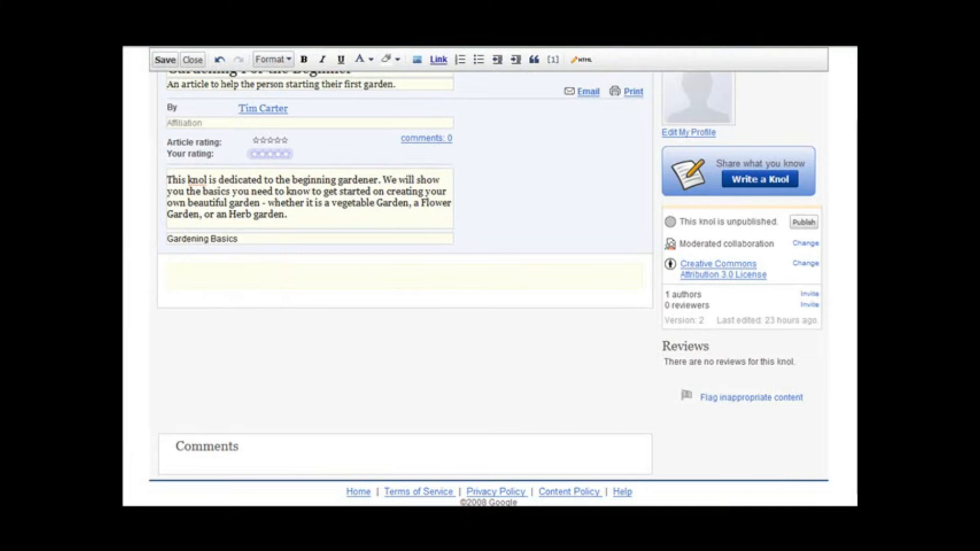
key(alt+Tab)
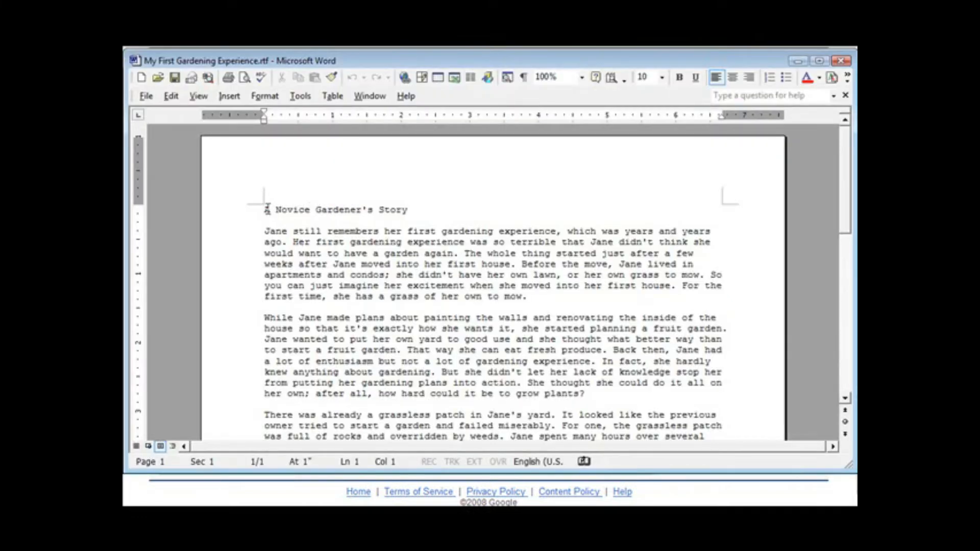
drag(264, 210, 580, 368)
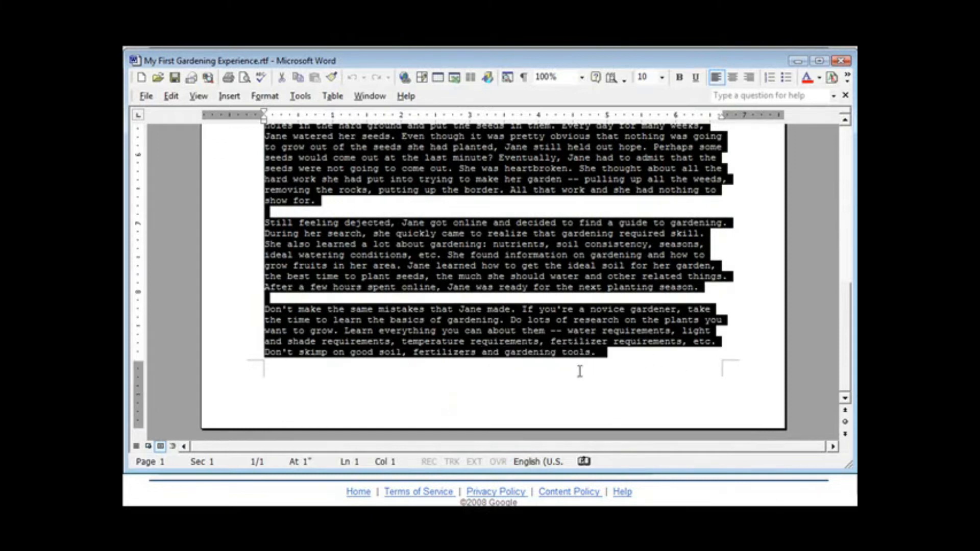
right_click(456, 325)
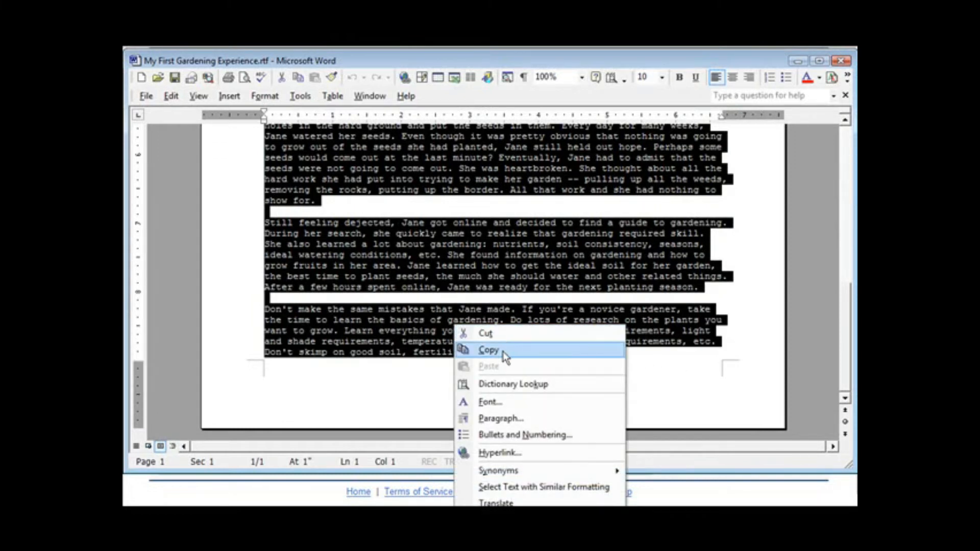
click(488, 350)
Minimize Word to return to the knol and paste the copied article into its main body
click(797, 61)
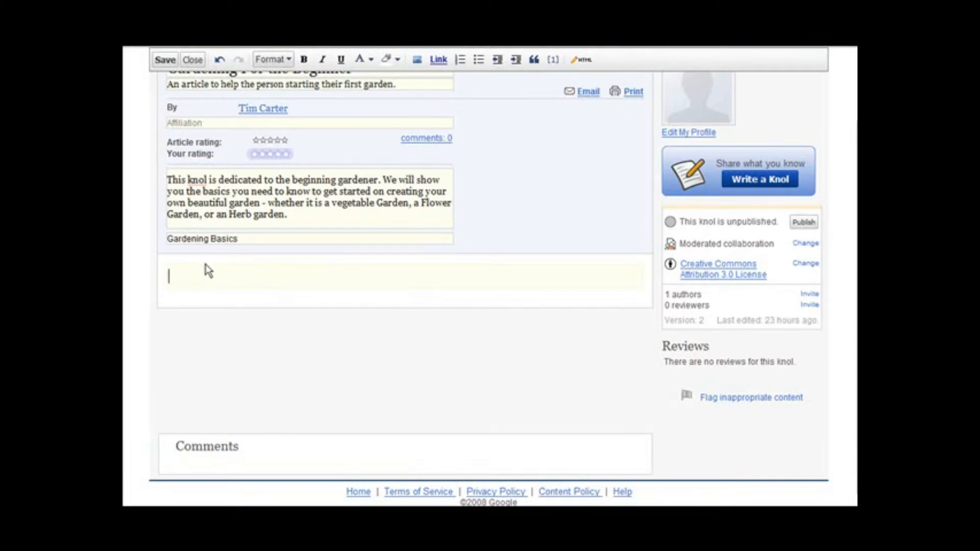
key(ctrl+v)
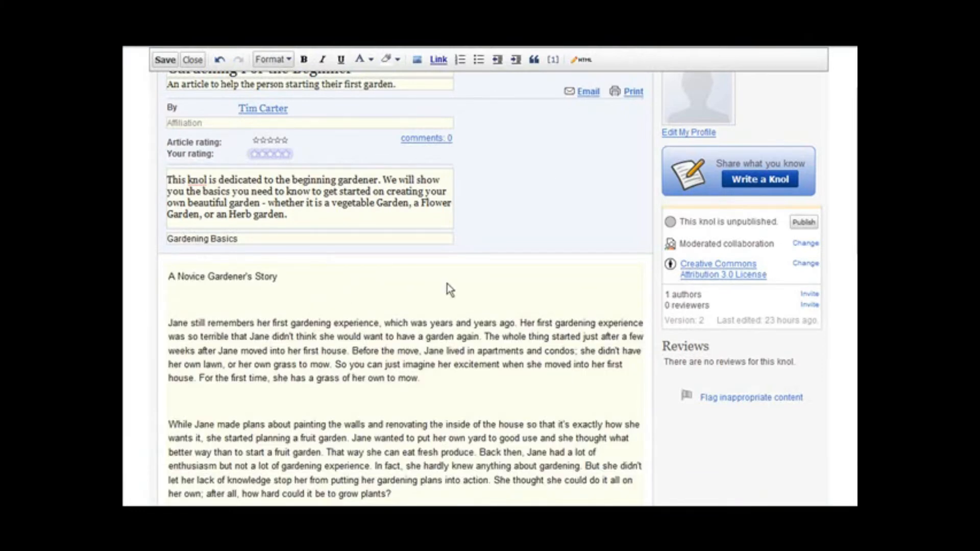
scroll(448, 285, down, 6)
scroll(505, 301, up, 5)
scroll(484, 299, up, 2)
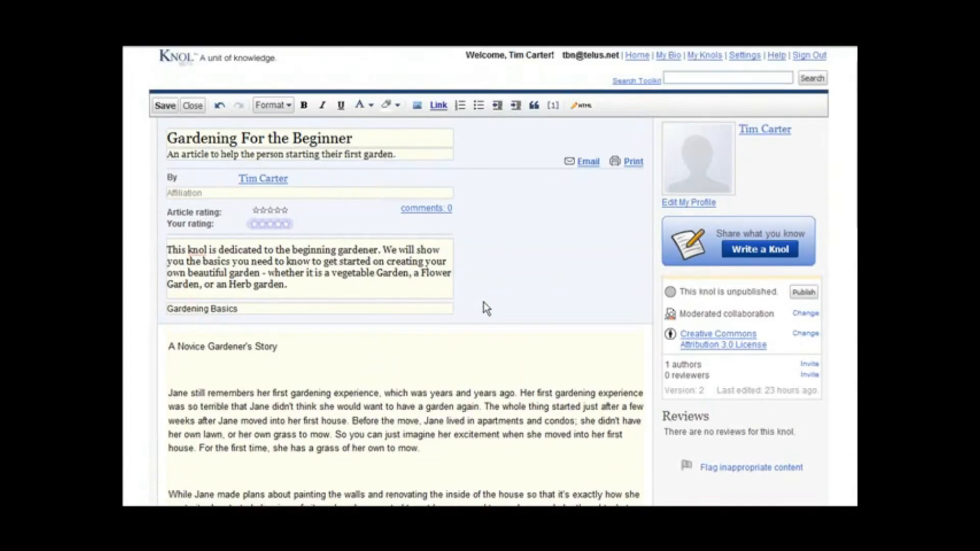
Make the heading "A Novice Gardener's Story" bold at the start of the knol's body
drag(170, 346, 288, 345)
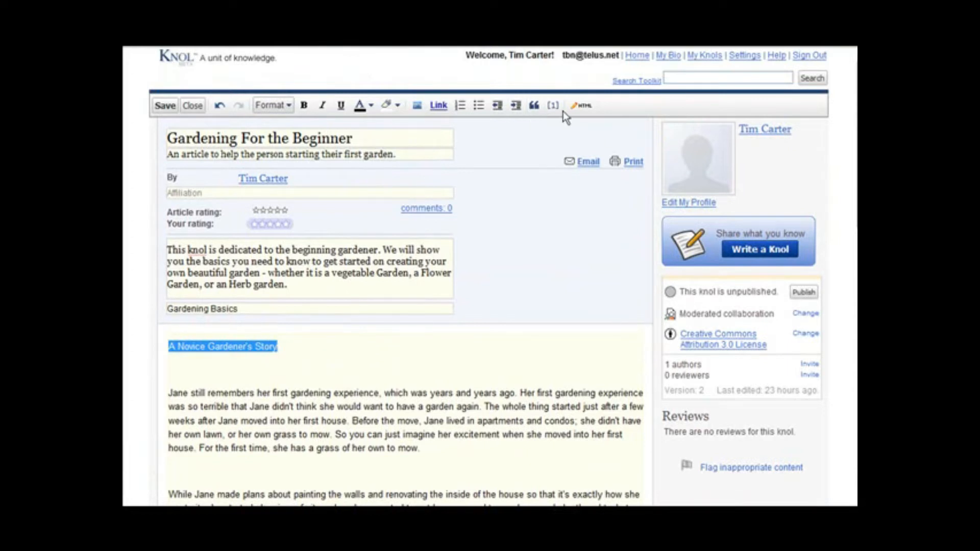
click(308, 105)
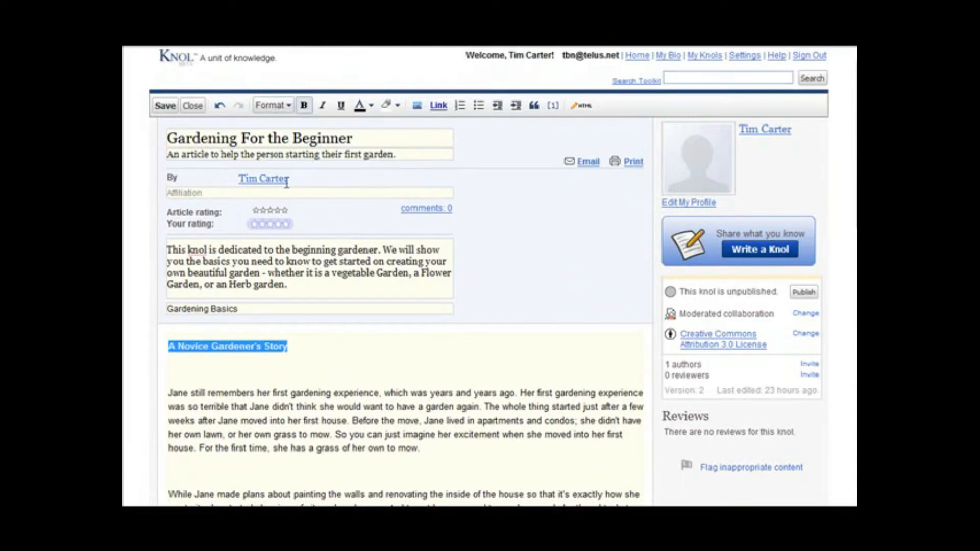
click(313, 340)
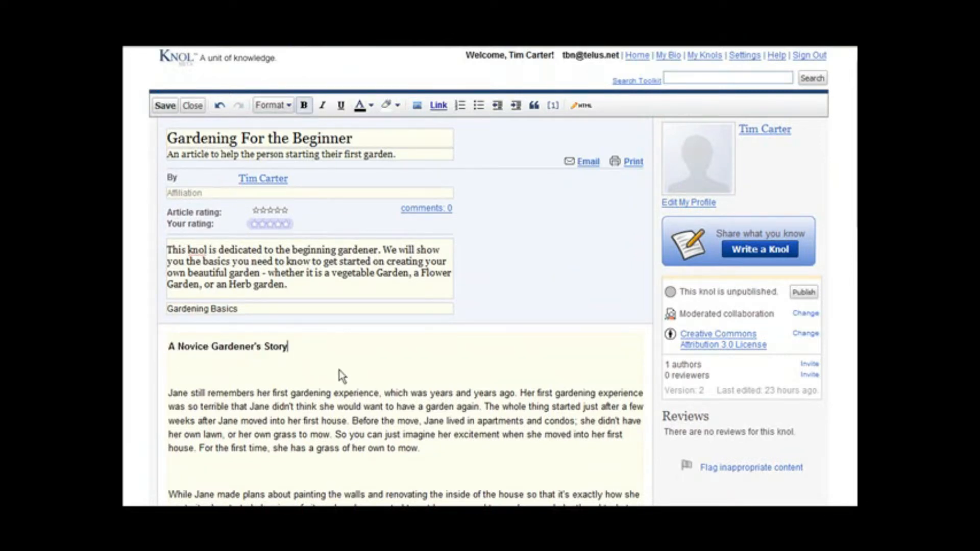
scroll(332, 366, down, 2)
scroll(442, 352, up, 1)
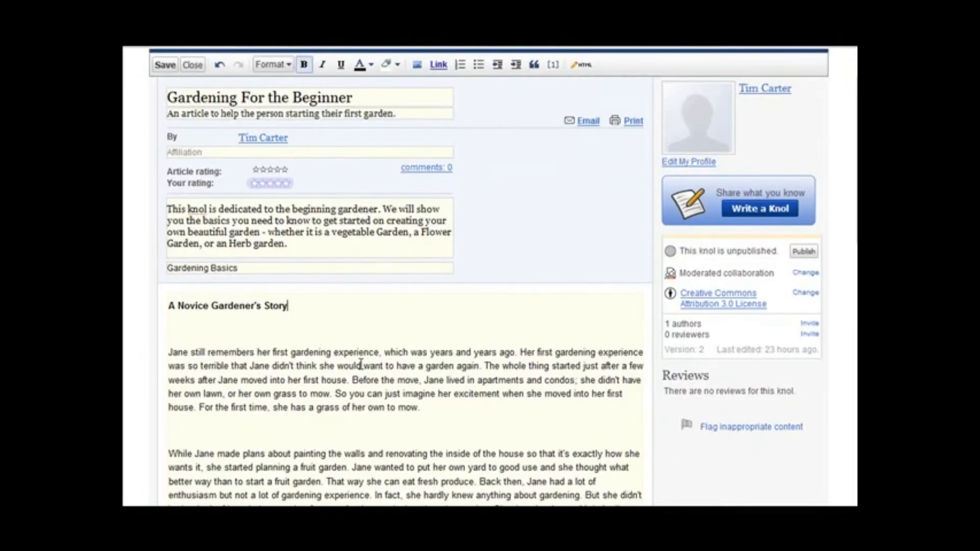
scroll(442, 353, up, 1)
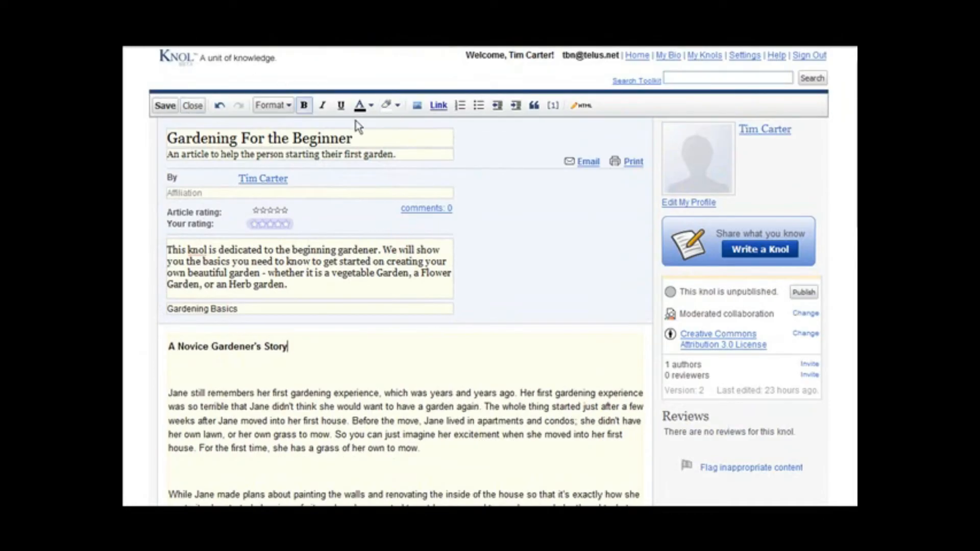
Apply the Heading (H2) format to the line "A Novice Gardener's Story"
click(288, 107)
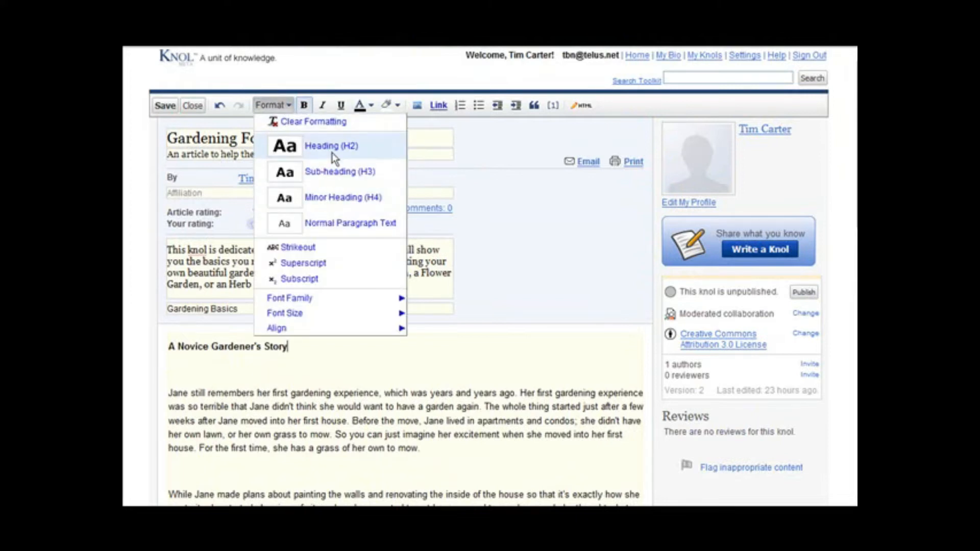
click(356, 148)
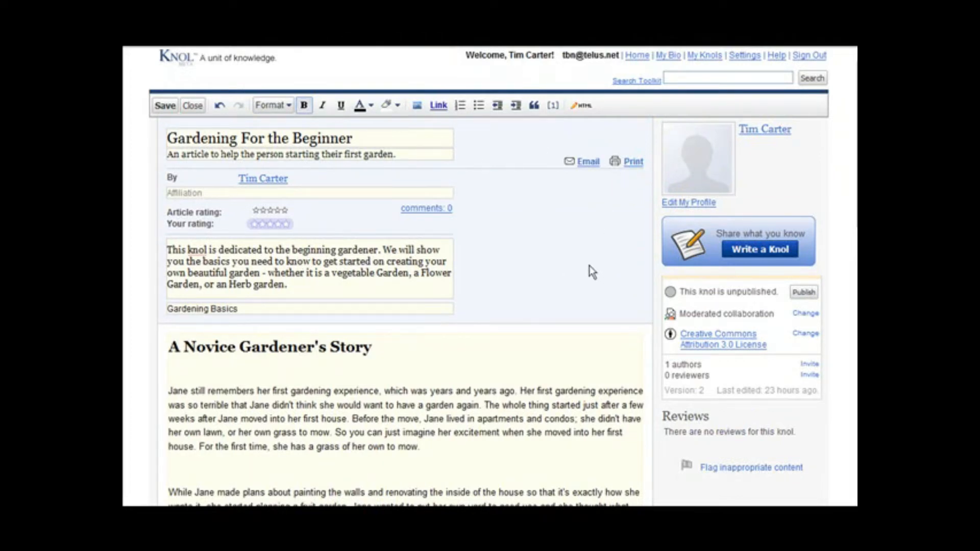
Add the line "The Next Day" in the blank space above the paragraph about Jane going to the store
scroll(589, 265, down, 5)
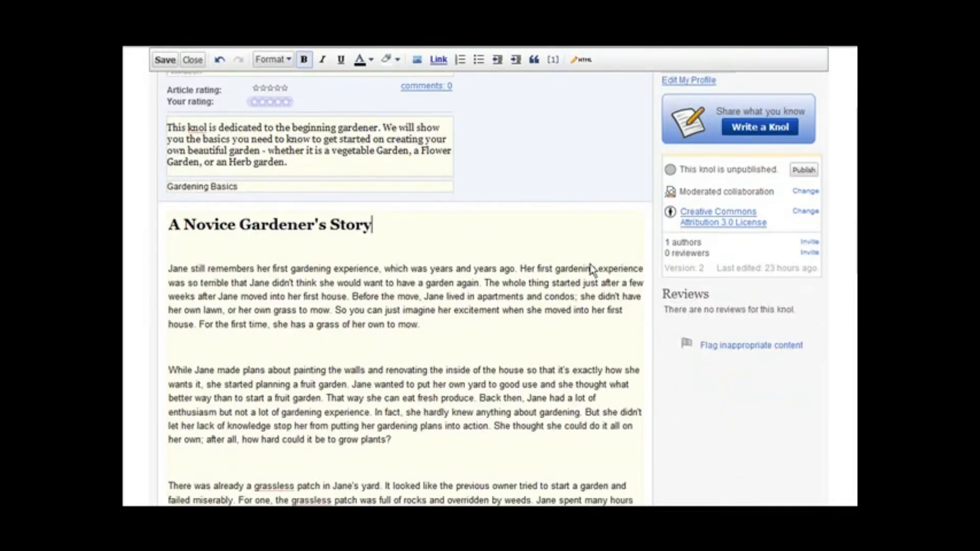
scroll(589, 263, down, 1)
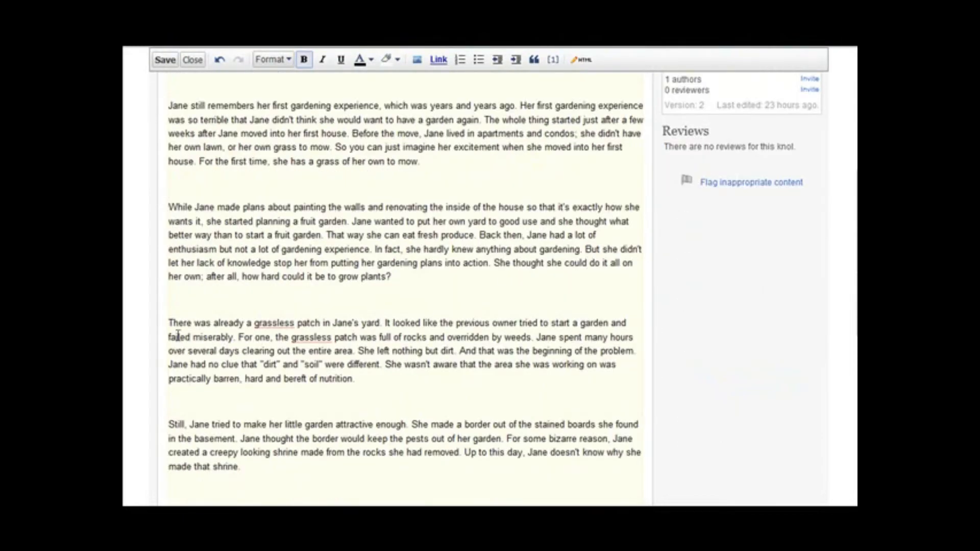
scroll(302, 323, down, 2)
scroll(301, 322, down, 3)
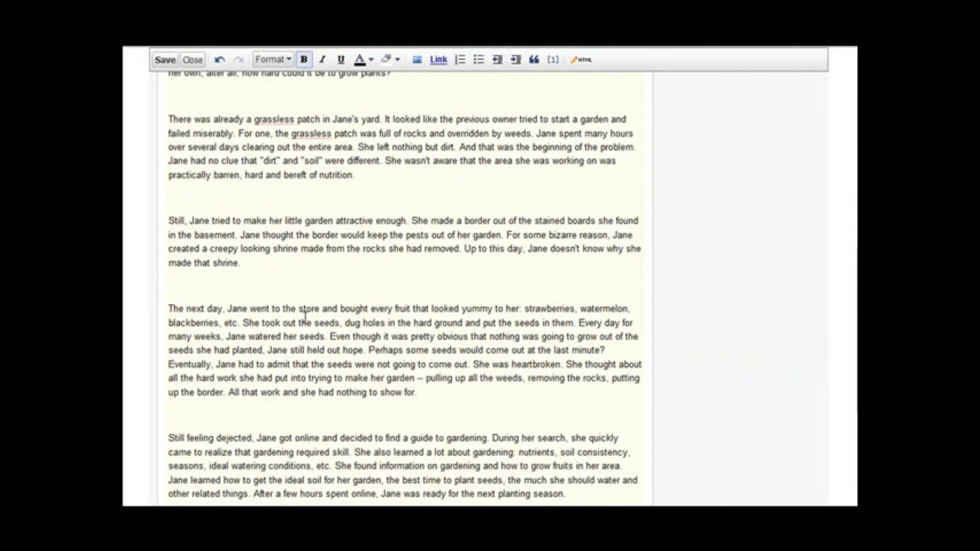
scroll(305, 318, down, 1)
click(187, 253)
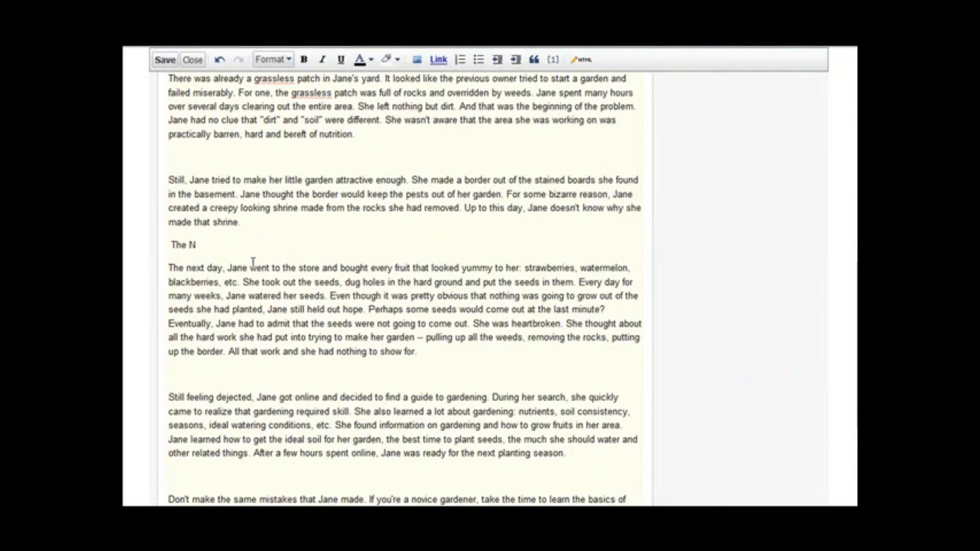
text(The Next Da)
Format the line "The Next Day" as a Sub-heading (H3) and deselect it
double_click(180, 243)
drag(180, 243, 230, 248)
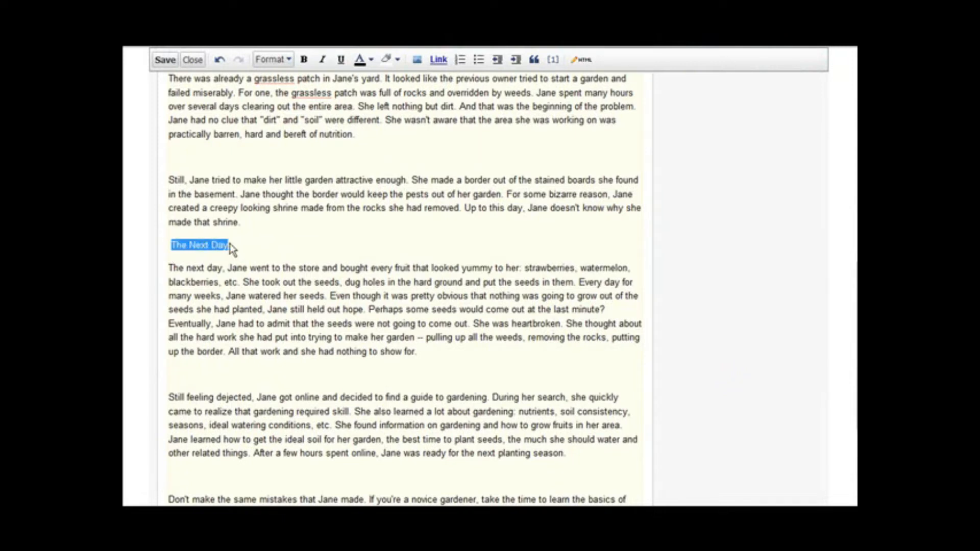
scroll(708, 282, up, 15)
scroll(707, 281, up, 2)
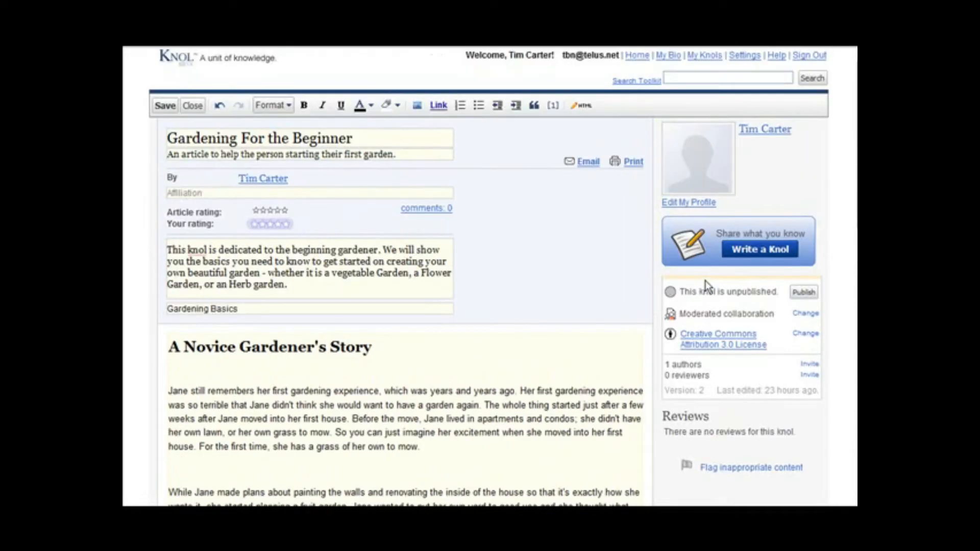
click(289, 107)
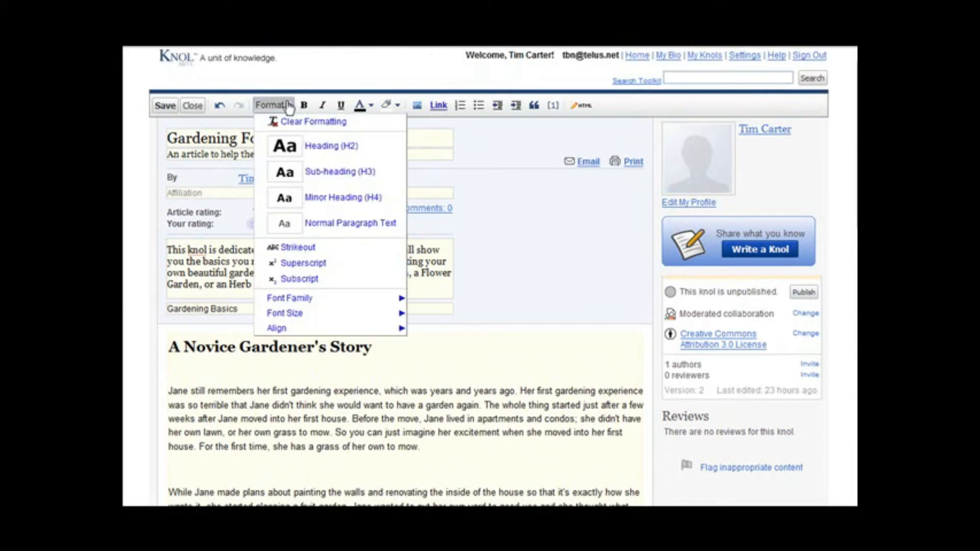
click(289, 107)
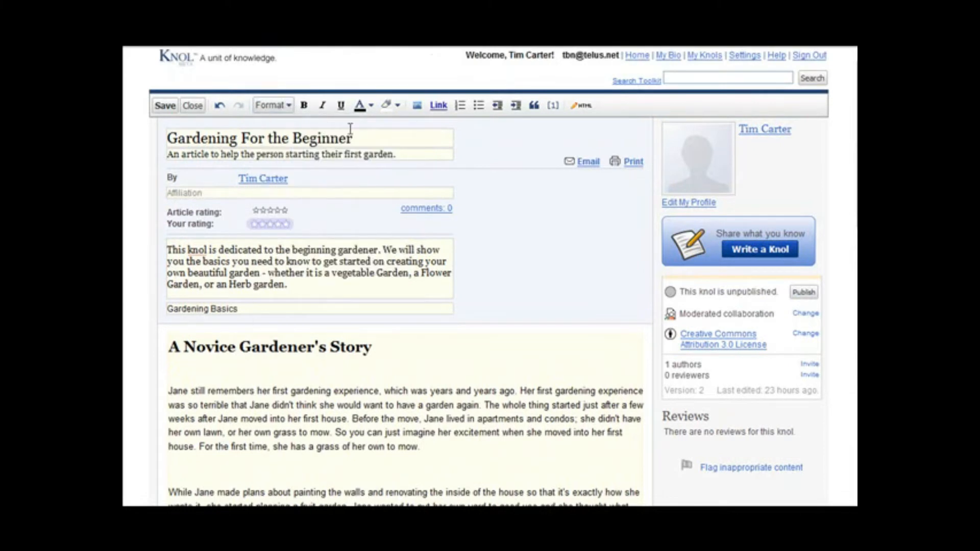
click(290, 107)
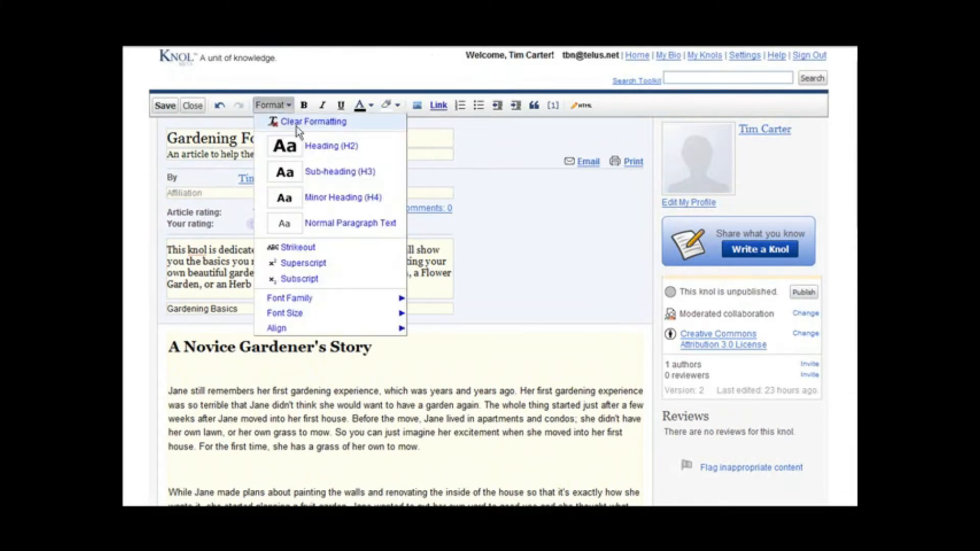
click(315, 172)
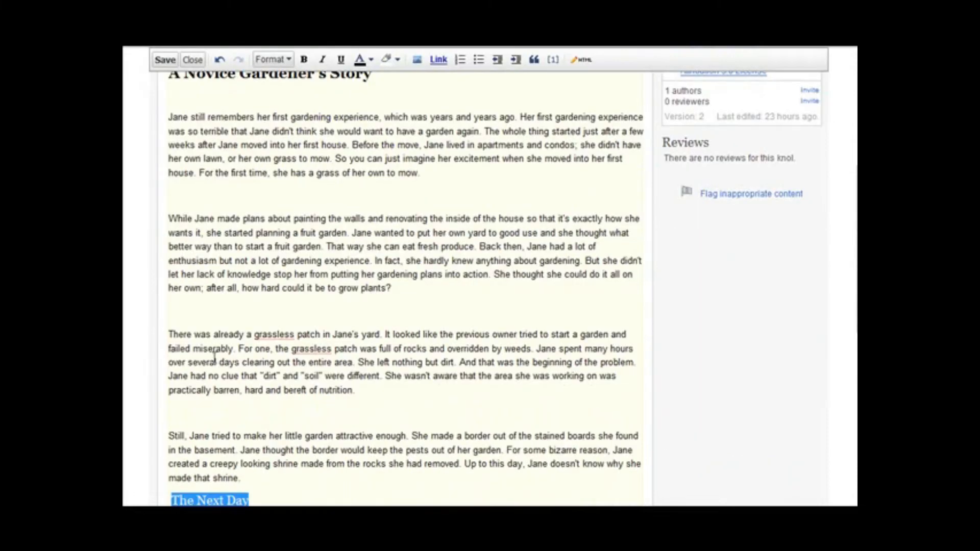
scroll(303, 294, down, 6)
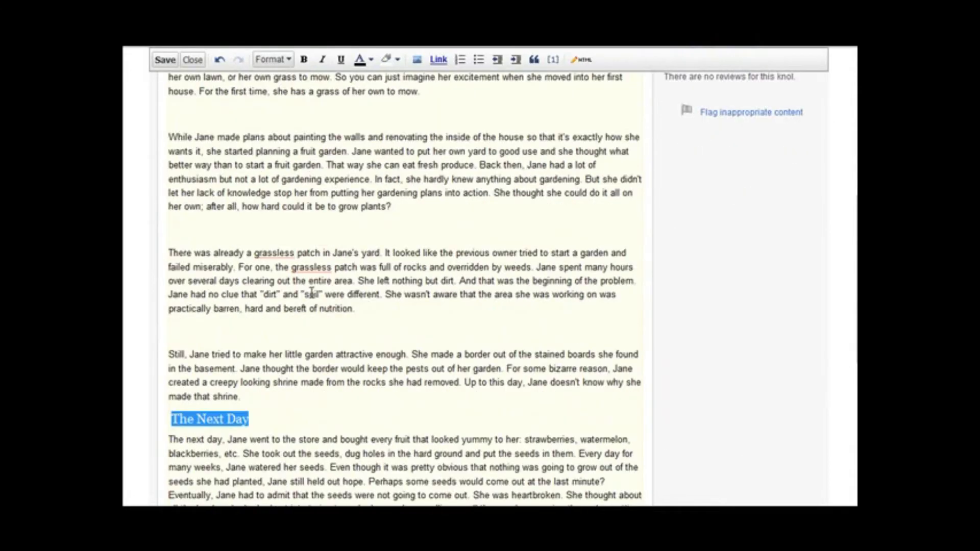
click(299, 341)
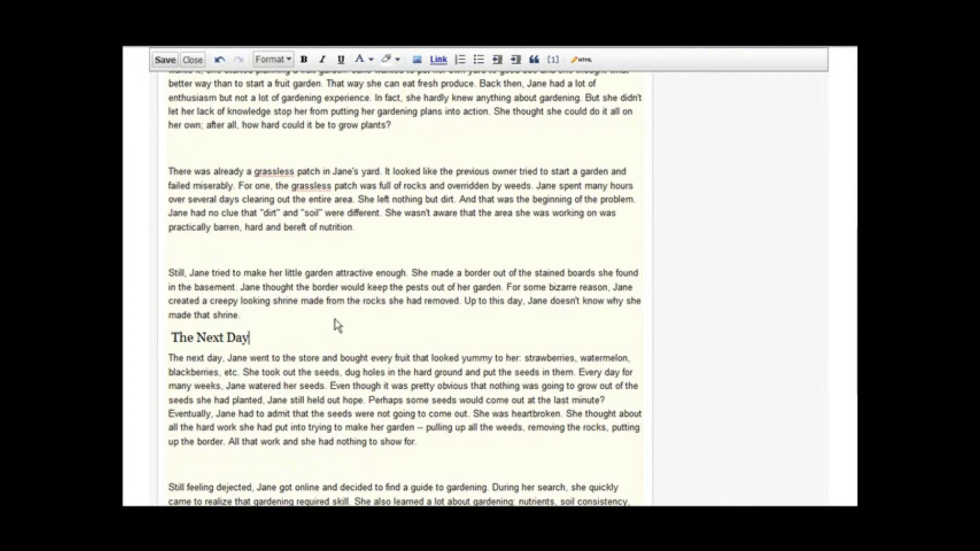
Add the line "Conclusion" above the last paragraph, which begins "Don't make the same mistakes"
scroll(324, 329, down, 2)
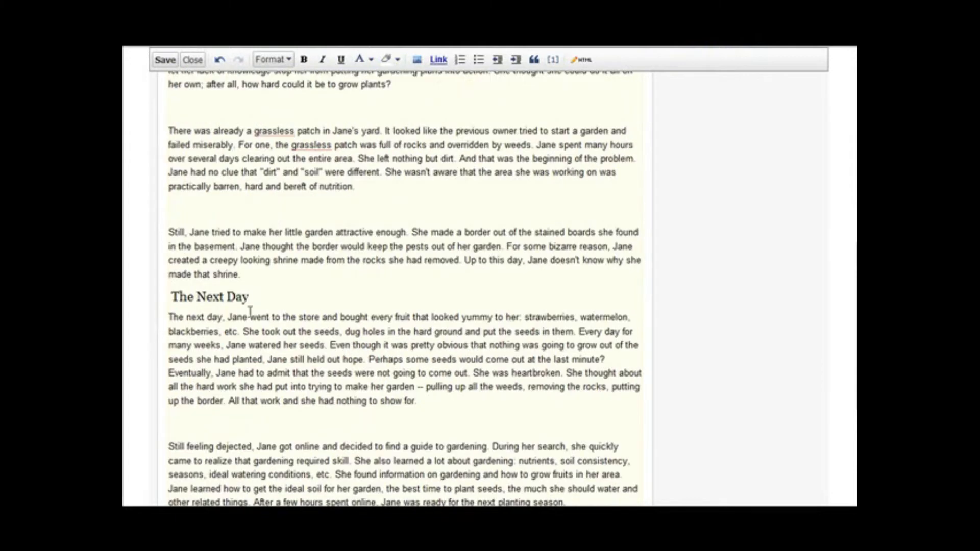
scroll(345, 320, down, 5)
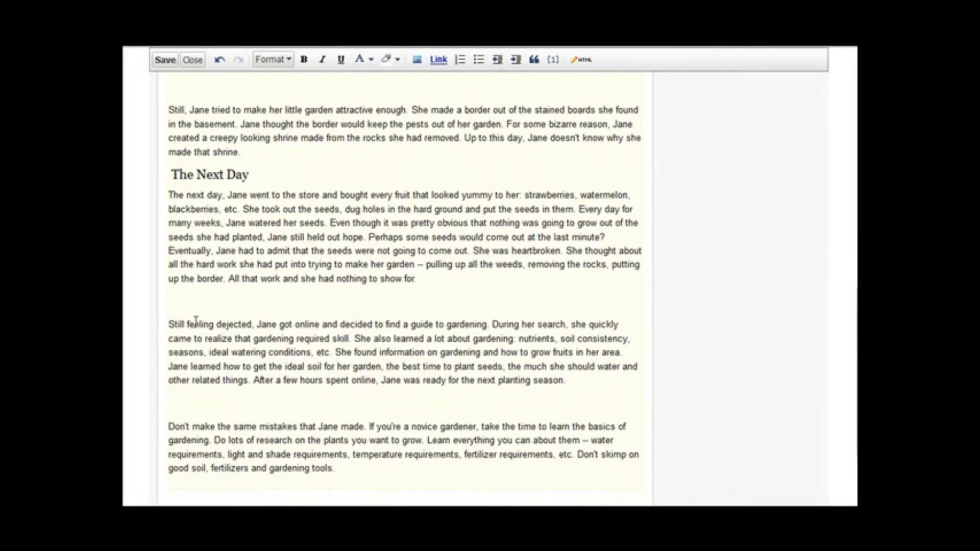
click(180, 325)
scroll(284, 319, down, 4)
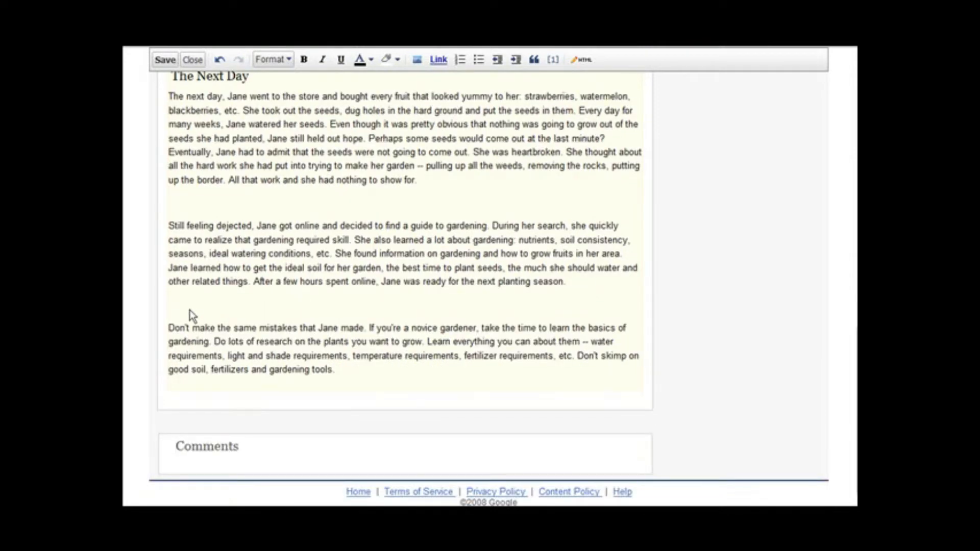
text(Conclu)
Format the line "Conclusion" as a Heading (H2) and deselect it
scroll(705, 295, up, 15)
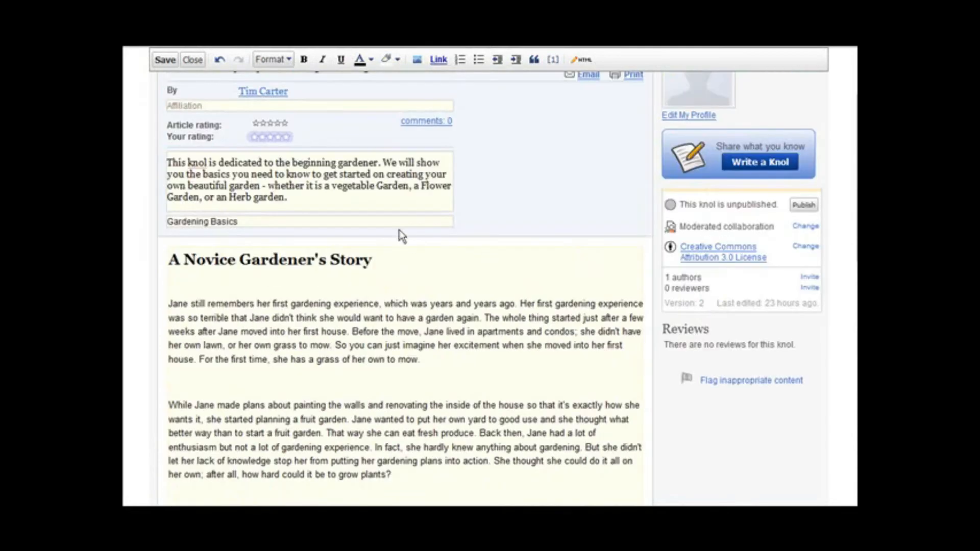
scroll(394, 230, up, 3)
click(289, 106)
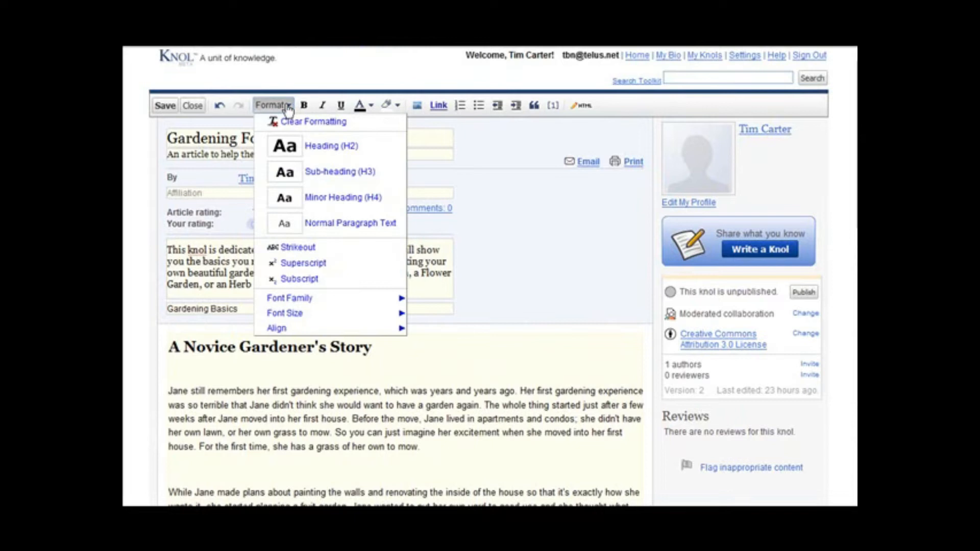
click(327, 151)
scroll(448, 331, down, 2)
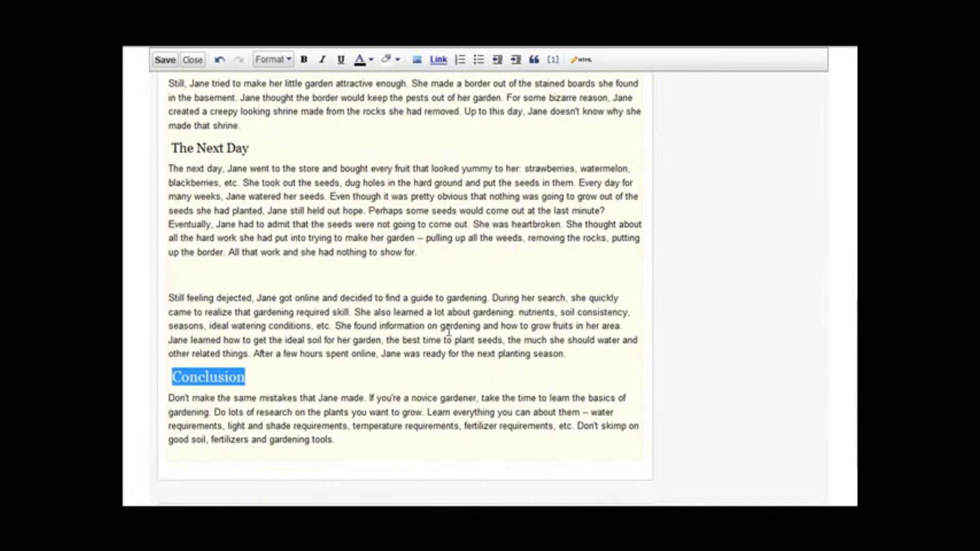
scroll(448, 332, down, 2)
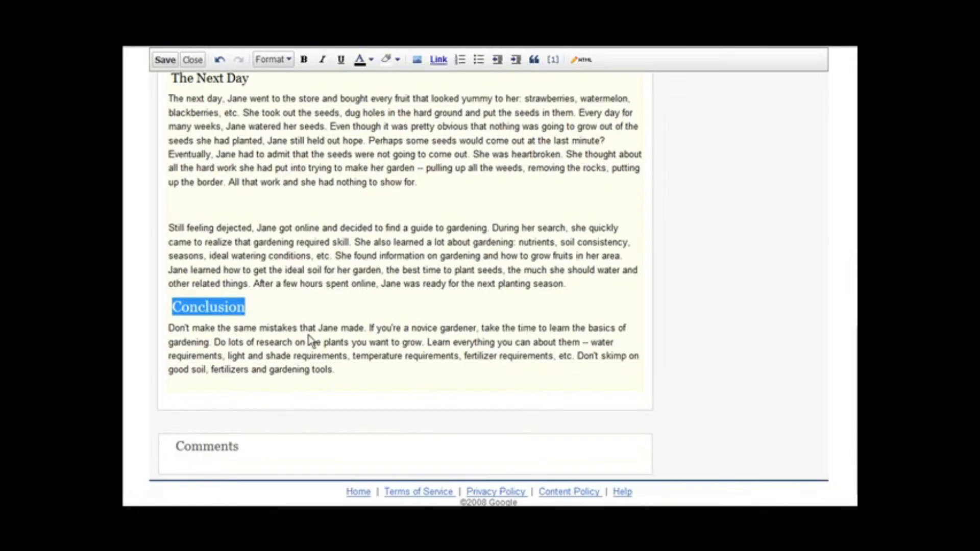
click(289, 307)
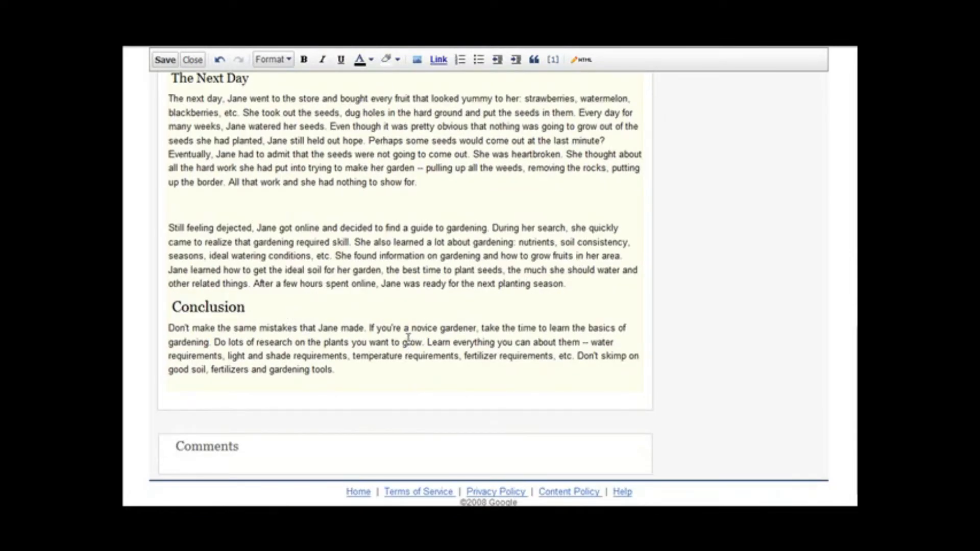
Save the knol and close the editor to show the article in its normal view
scroll(495, 322, up, 10)
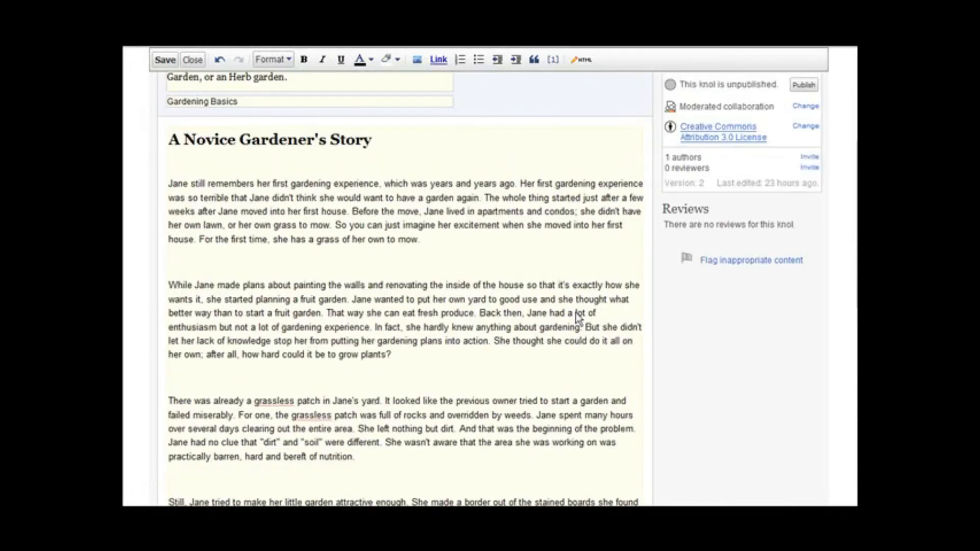
scroll(578, 316, up, 4)
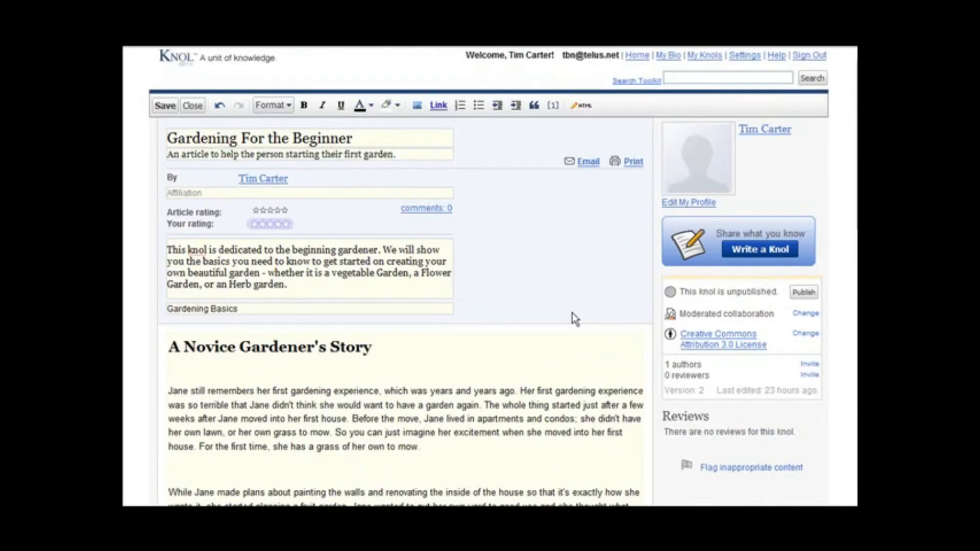
click(165, 105)
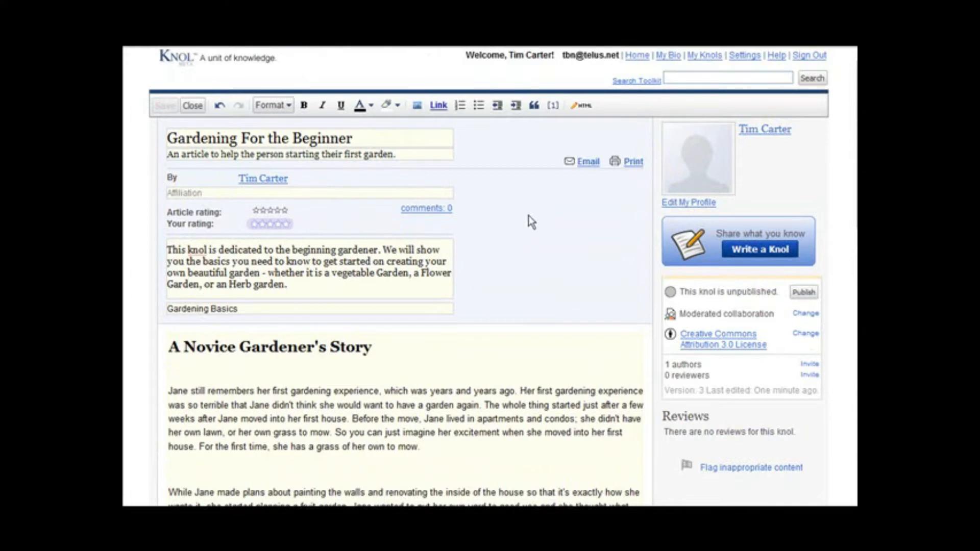
scroll(643, 278, down, 2)
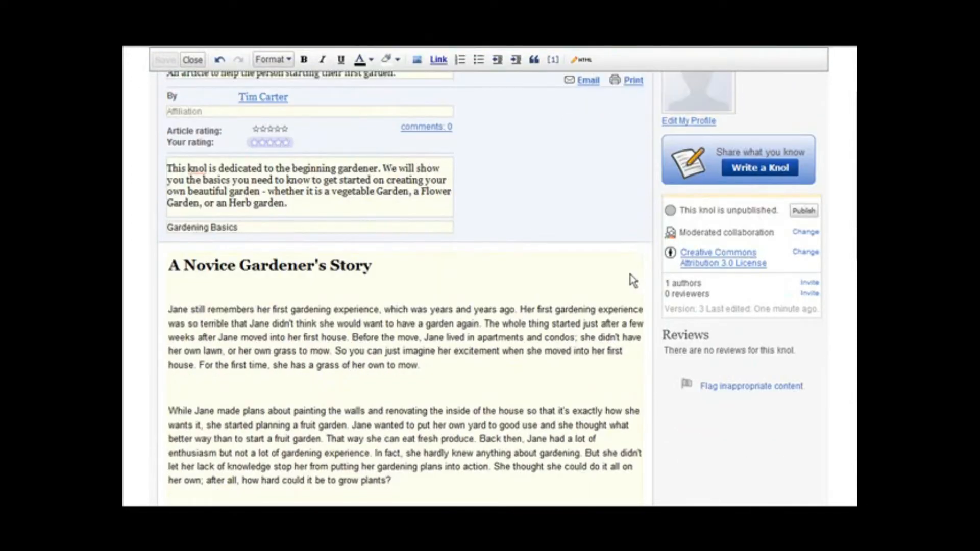
scroll(613, 280, down, 3)
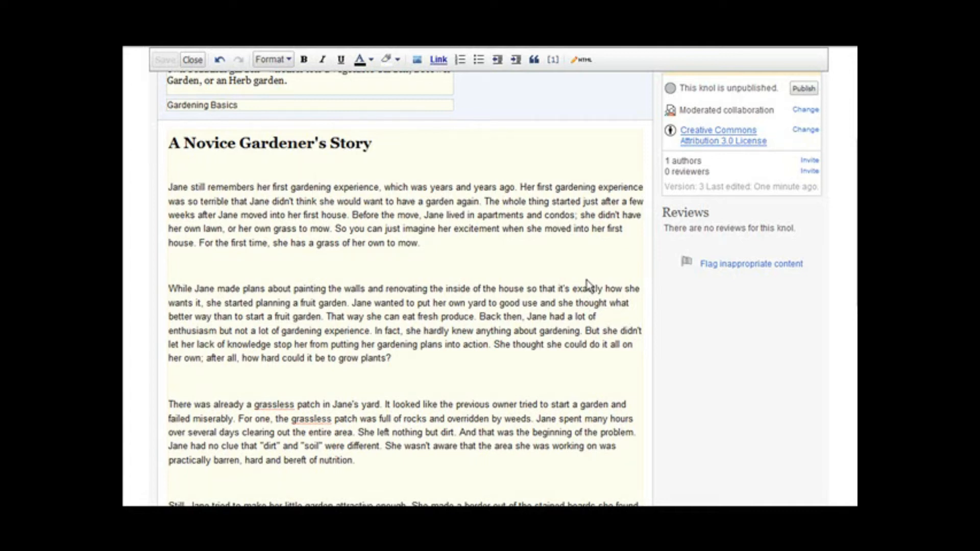
scroll(587, 286, up, 4)
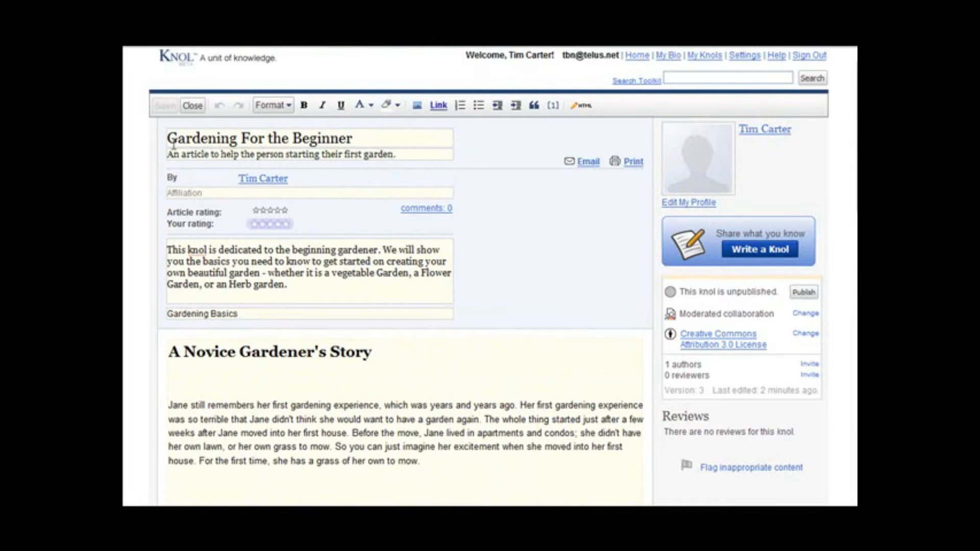
click(186, 104)
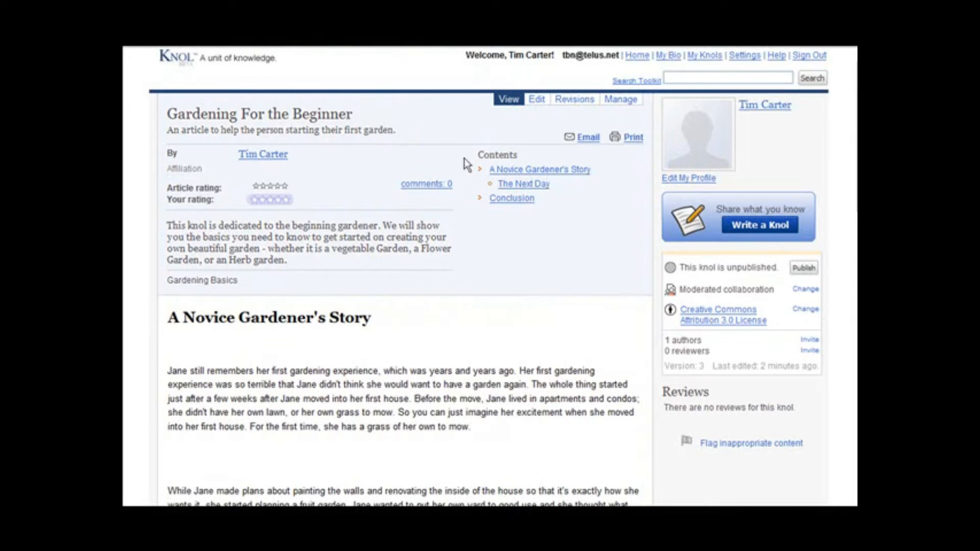
Check the table of contents by following its links to The Next Day and Conclusion, returning to the article's beginning after each
click(535, 185)
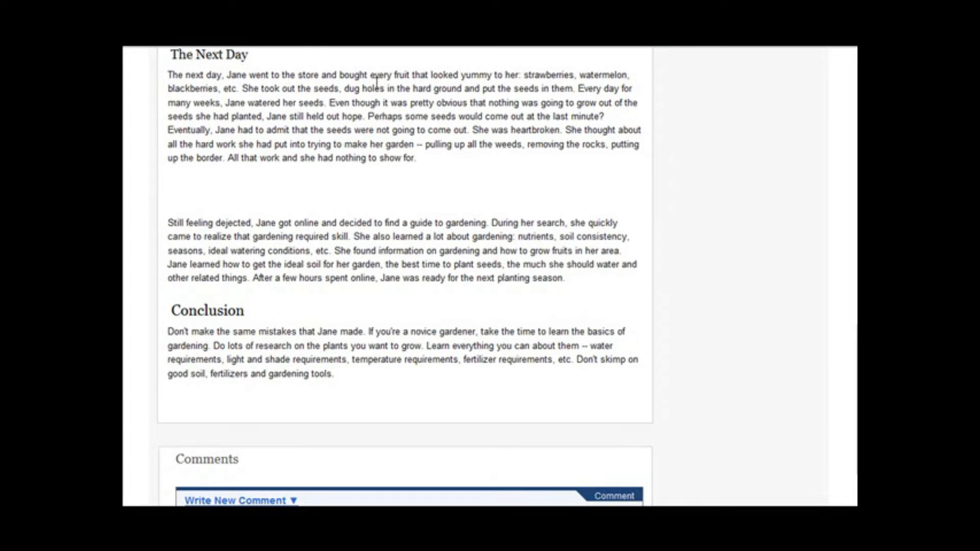
scroll(624, 158, up, 15)
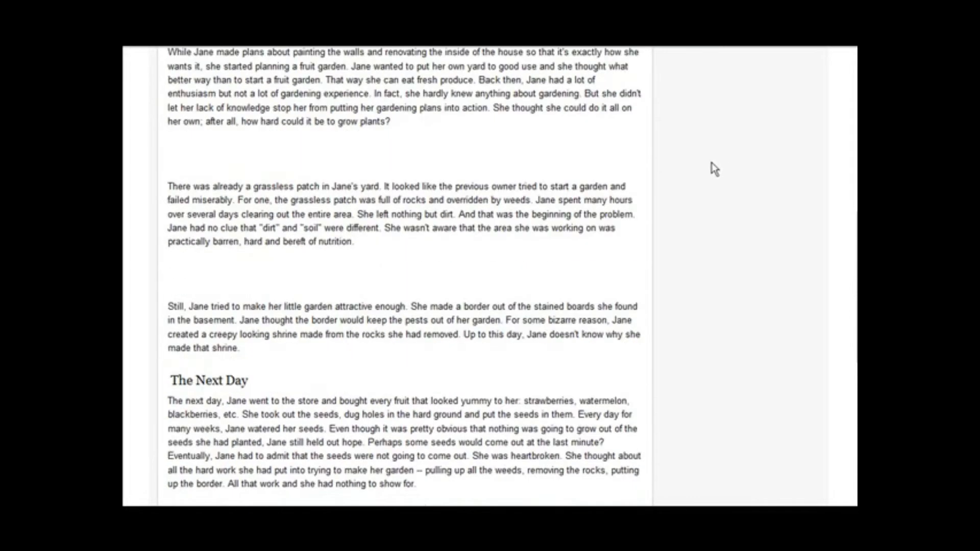
click(511, 199)
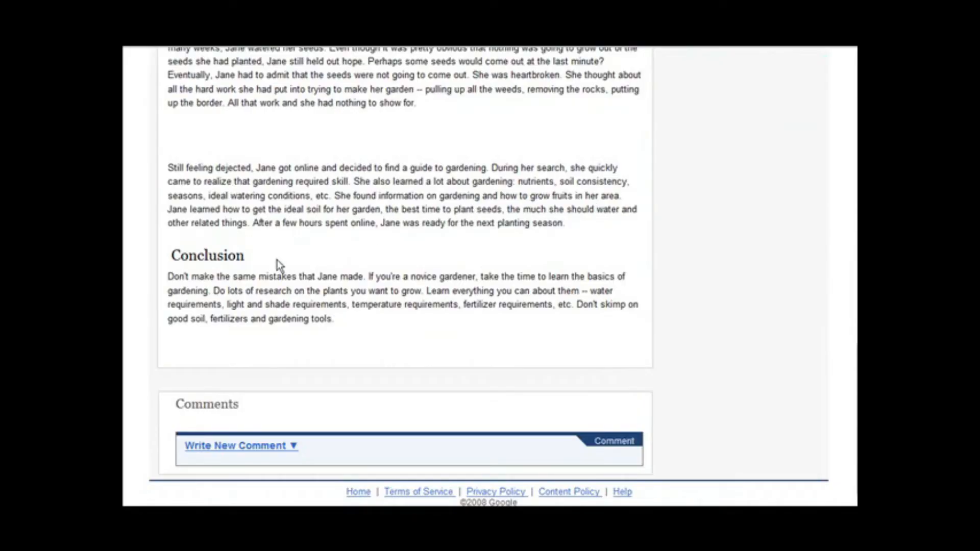
scroll(594, 243, up, 15)
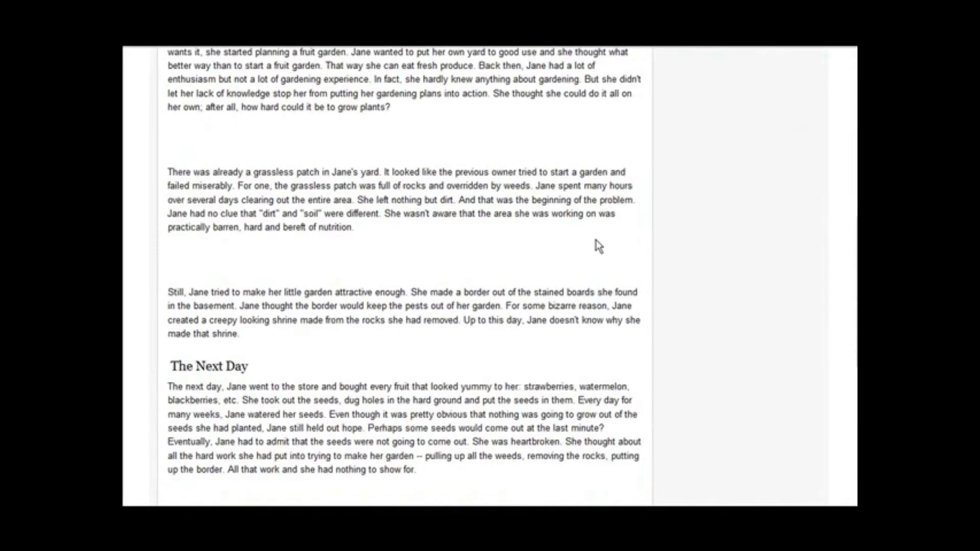
scroll(594, 240, up, 3)
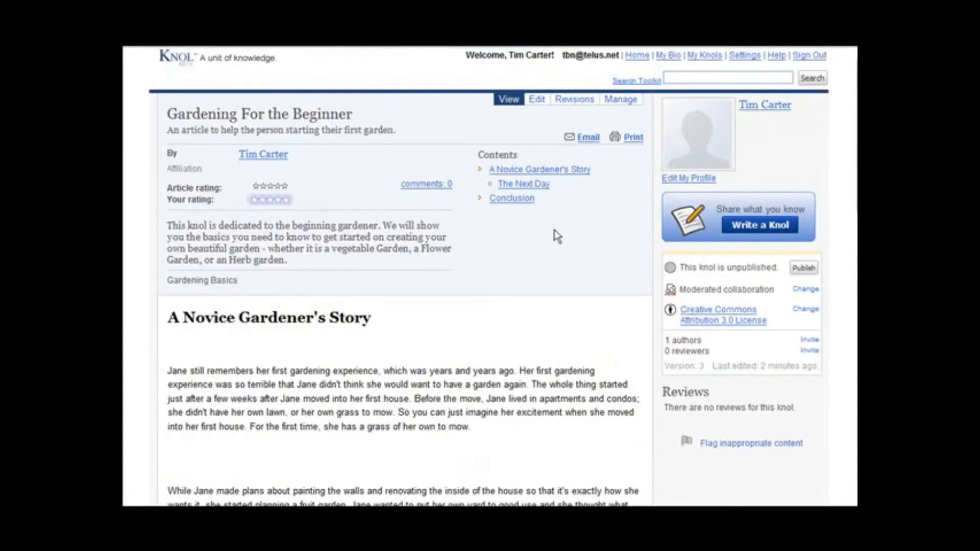
scroll(557, 236, down, 5)
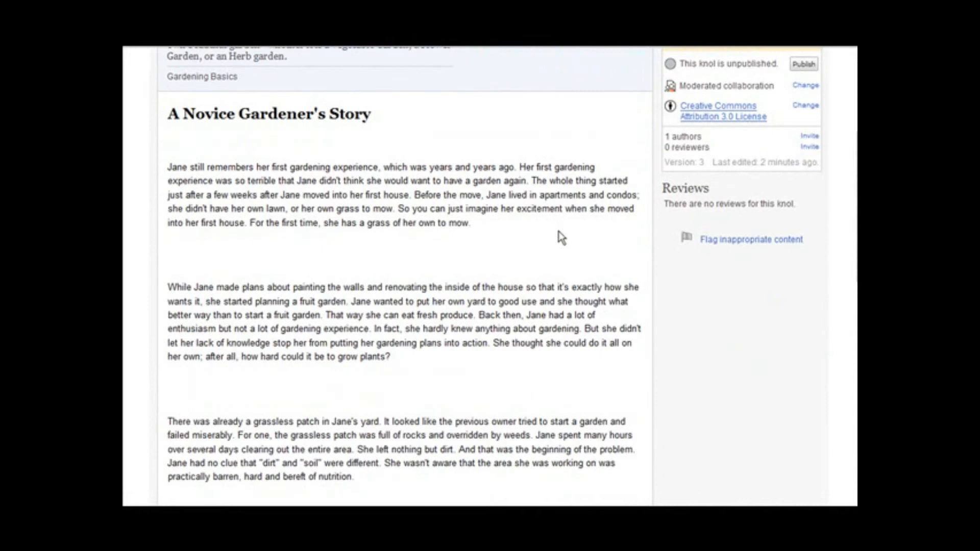
Reopen the article for editing and add "For more information on gardening see my gardening blog by clicking this link" below the last paragraph
scroll(558, 232, up, 5)
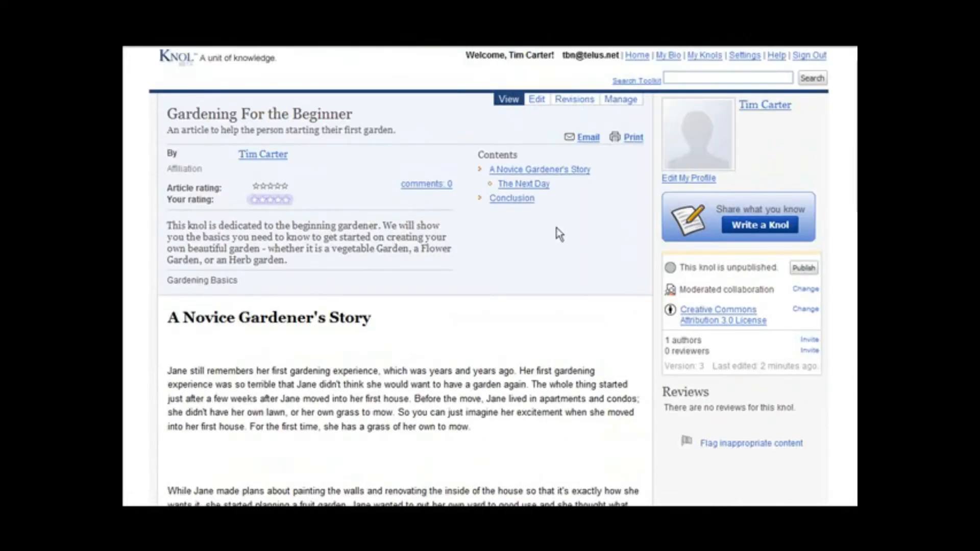
scroll(429, 302, down, 1)
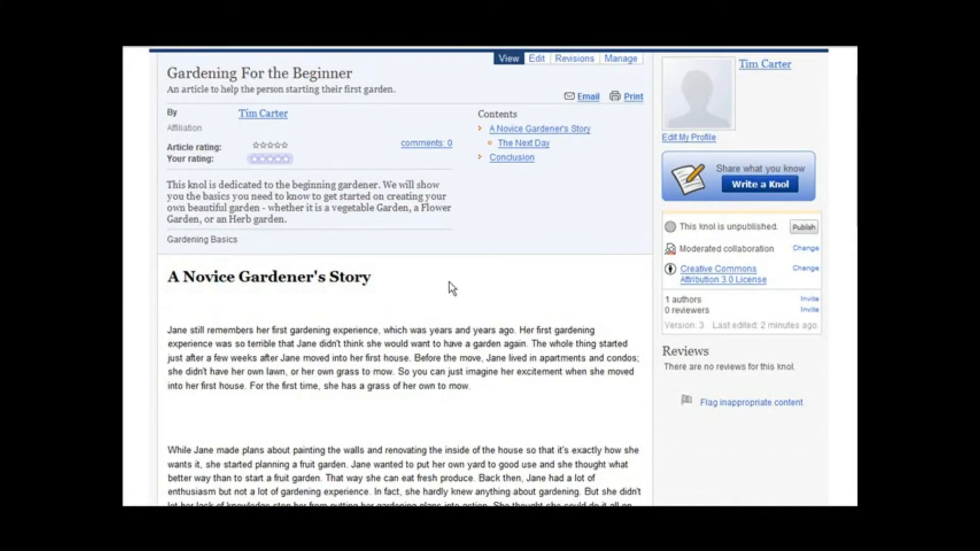
scroll(449, 283, up, 1)
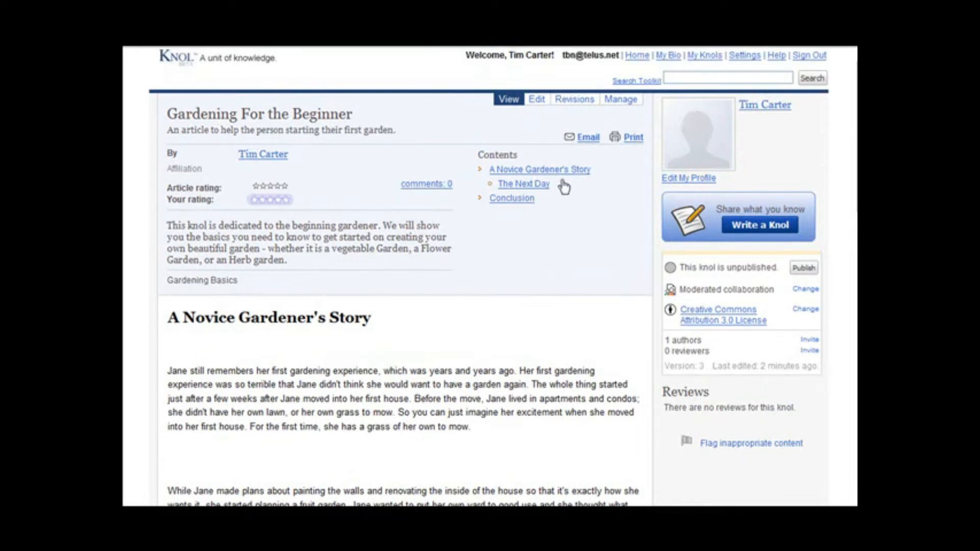
click(540, 100)
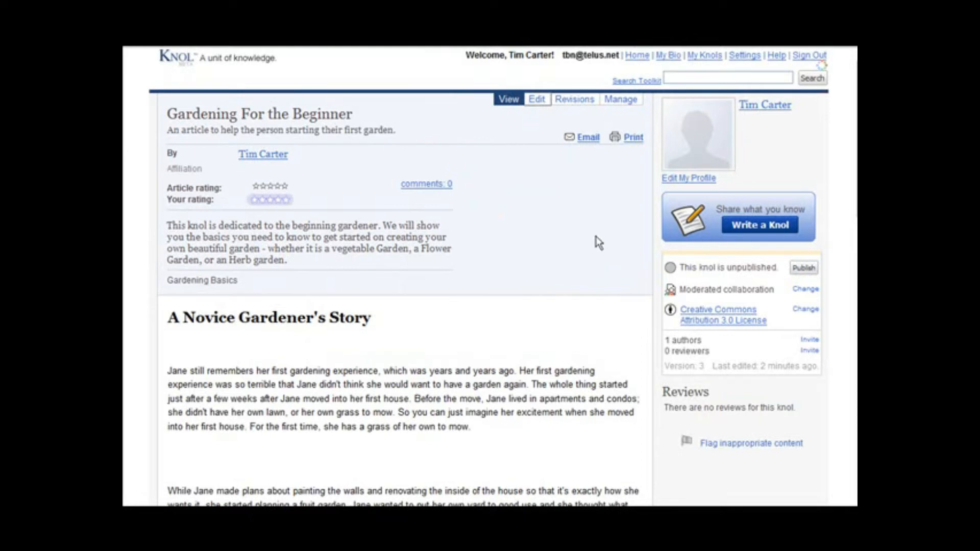
scroll(613, 240, down, 15)
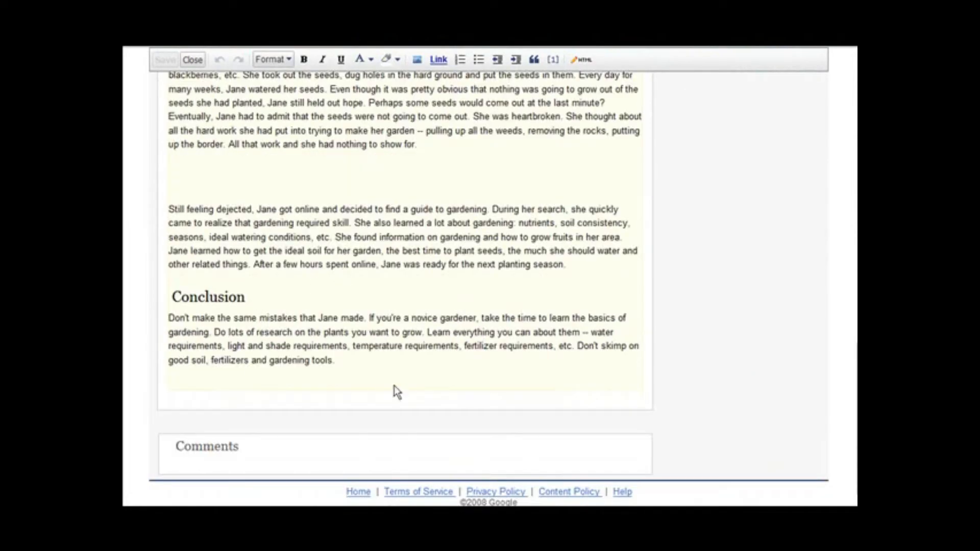
click(344, 361)
key(Return)
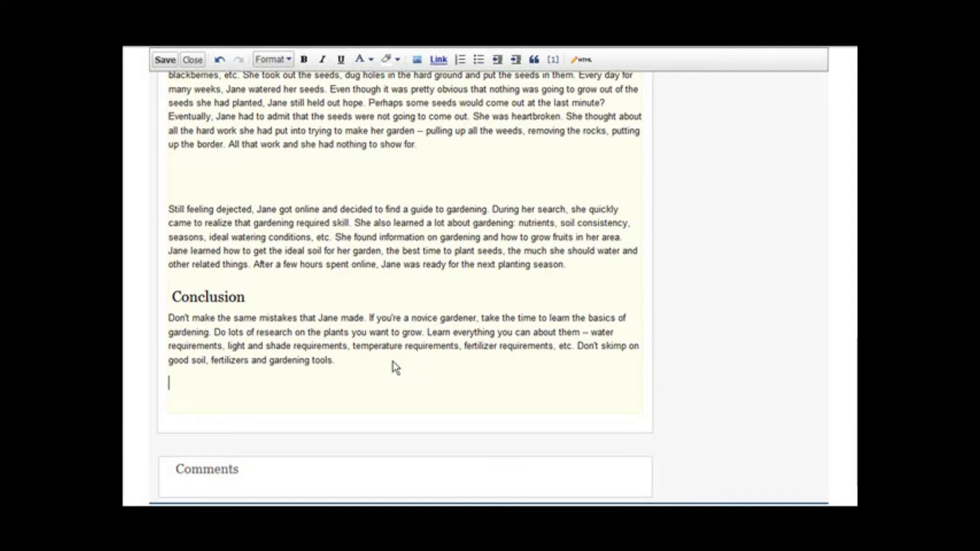
text(For more information on gardening see my gardening blog by clicking this link)
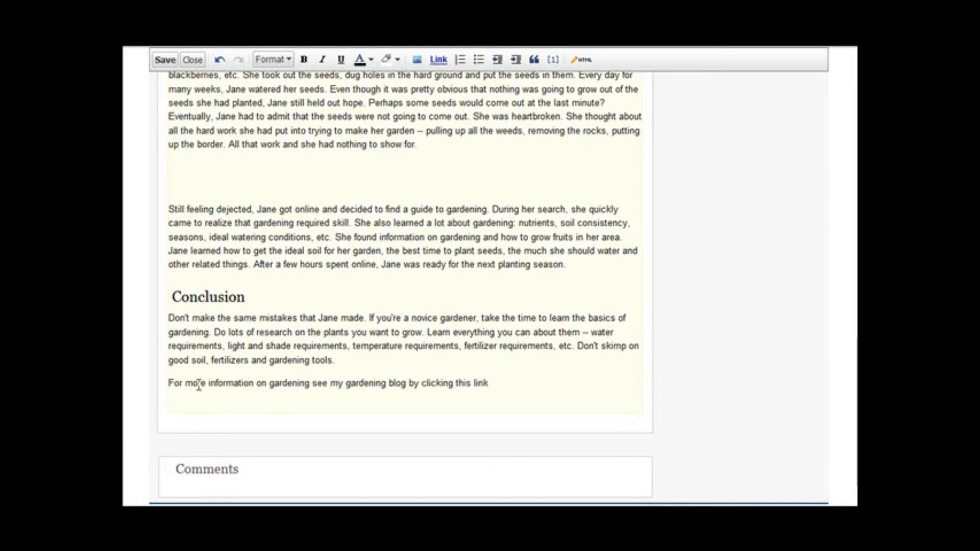
drag(171, 384, 545, 397)
scroll(717, 391, up, 15)
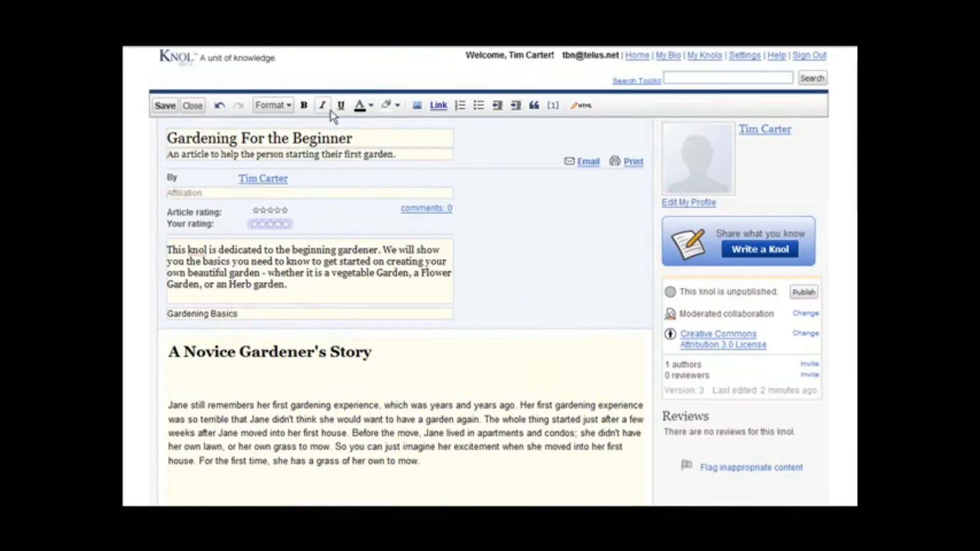
click(435, 107)
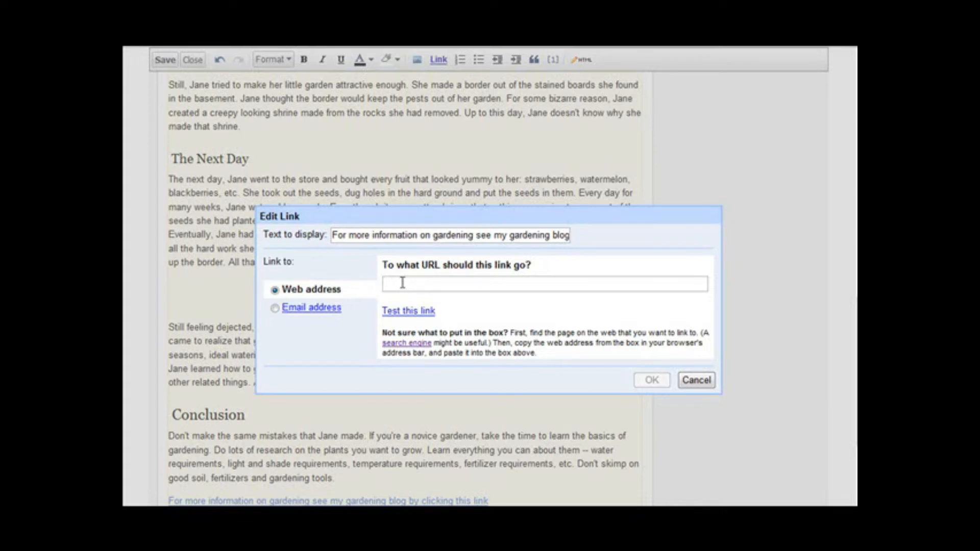
text(http://beautifullawnandgarden.info/)
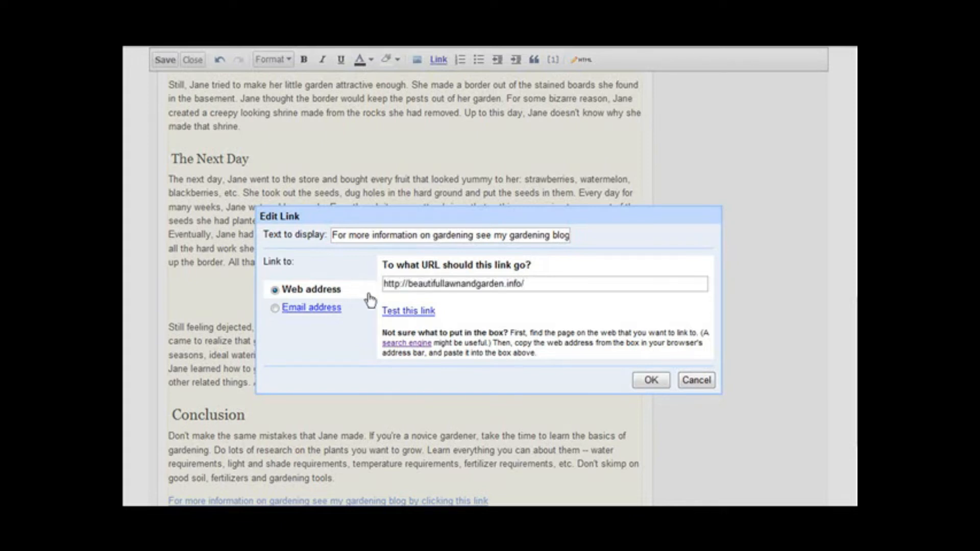
Test the link's web address, look over the page it opens and close that page again
click(412, 312)
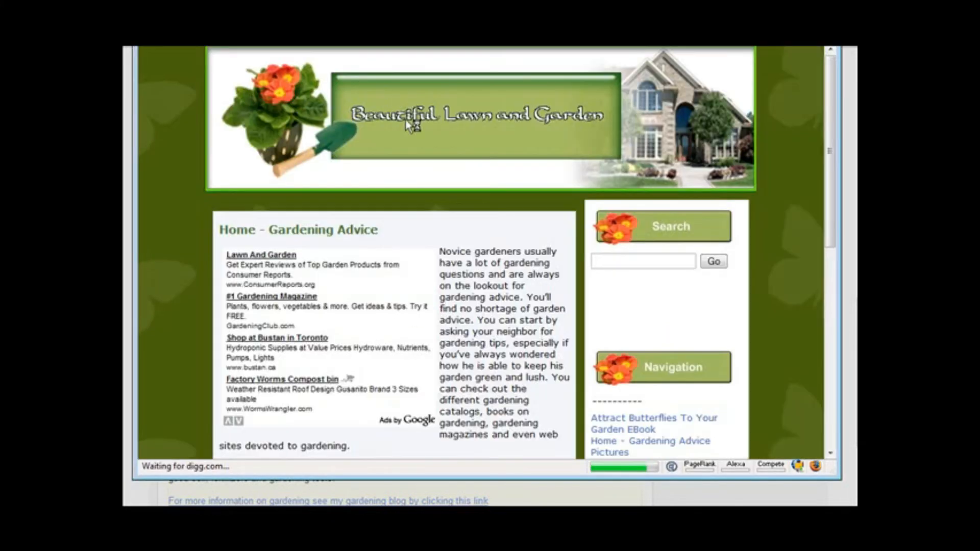
scroll(563, 261, down, 5)
scroll(564, 260, up, 5)
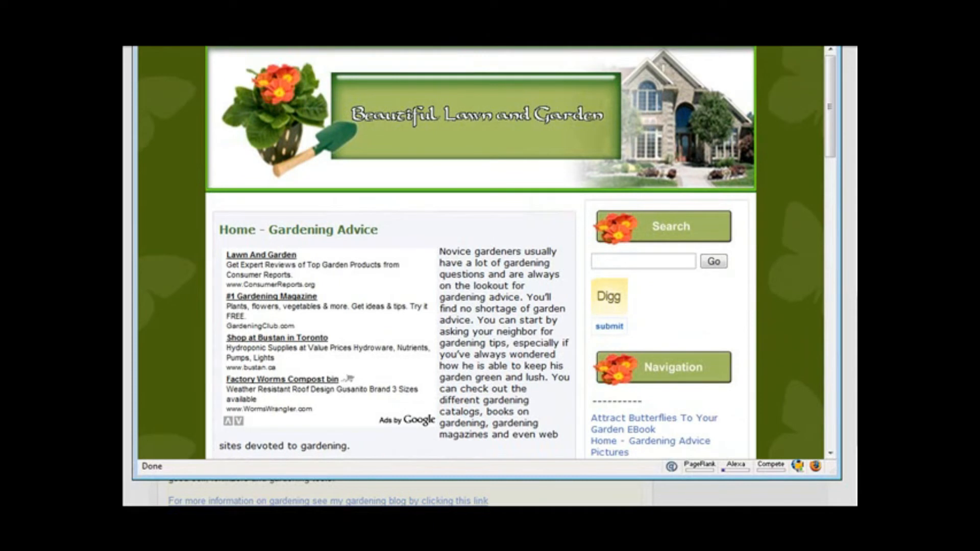
key(alt+F4)
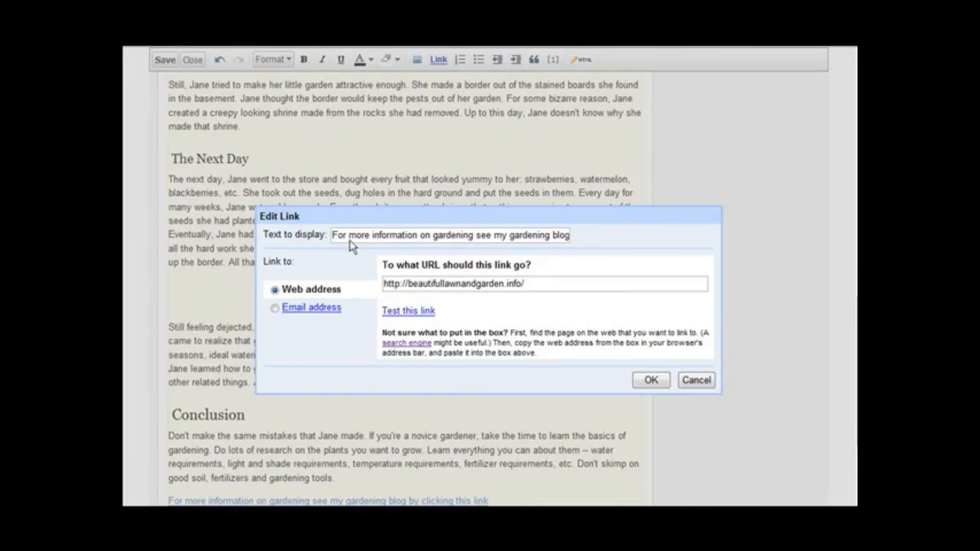
Apply the web link to the closing line, deselect it and return to the article's beginning
click(651, 380)
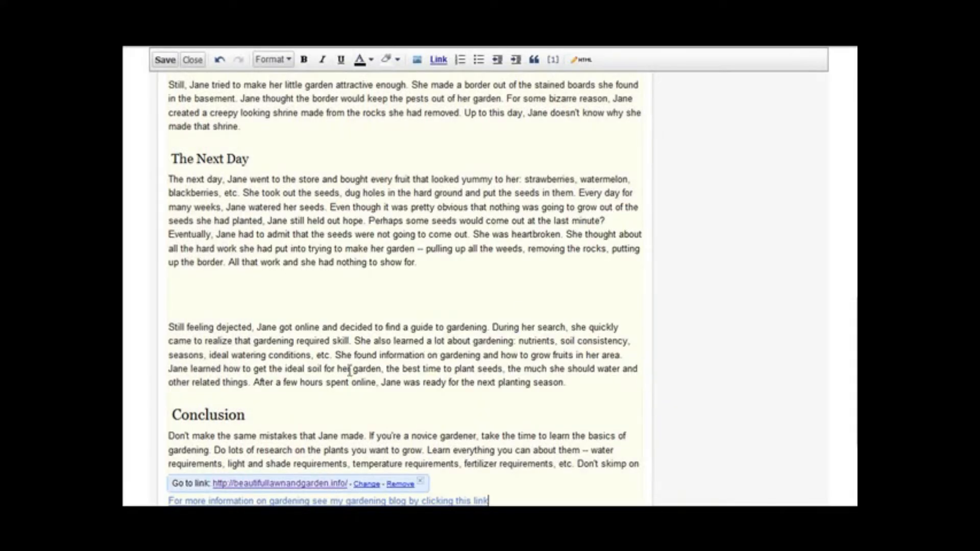
scroll(350, 372, down, 3)
click(326, 406)
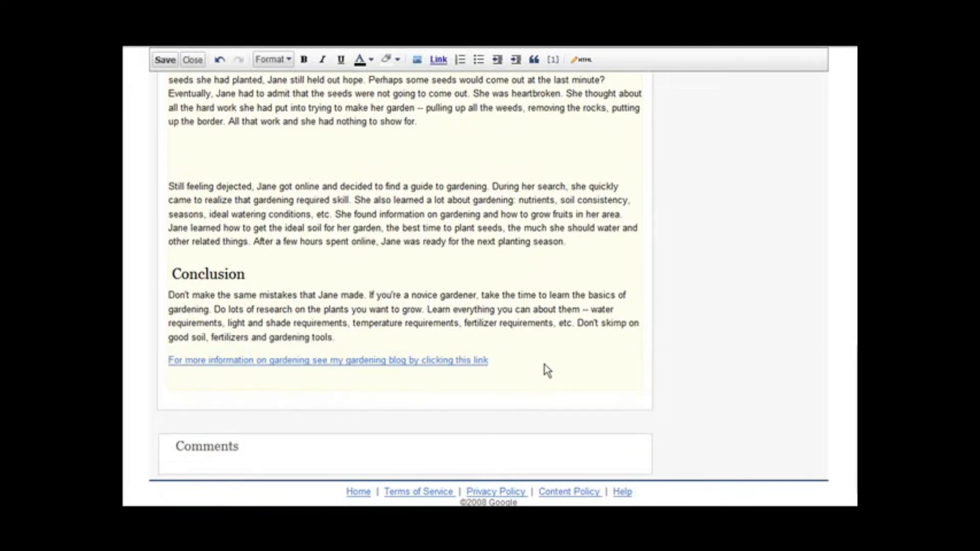
scroll(548, 371, up, 15)
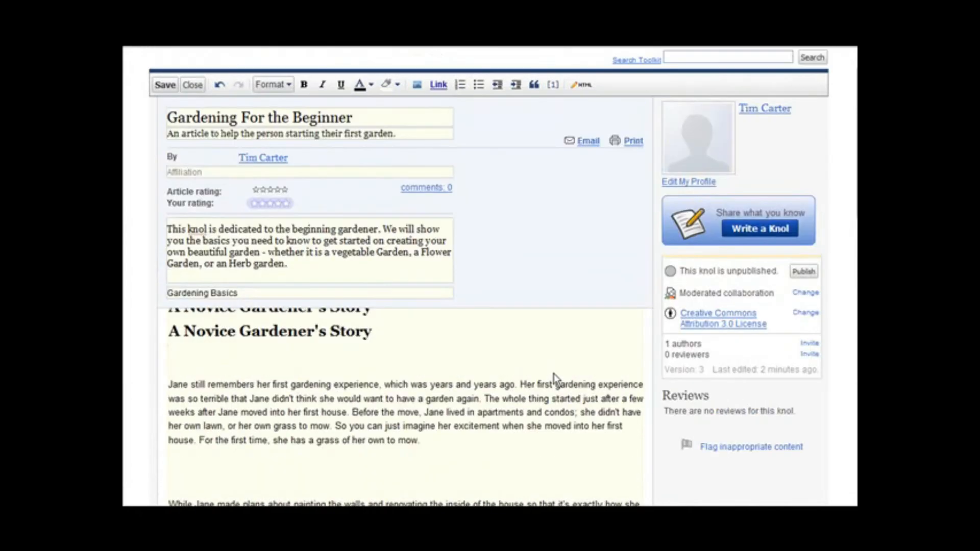
scroll(555, 378, up, 1)
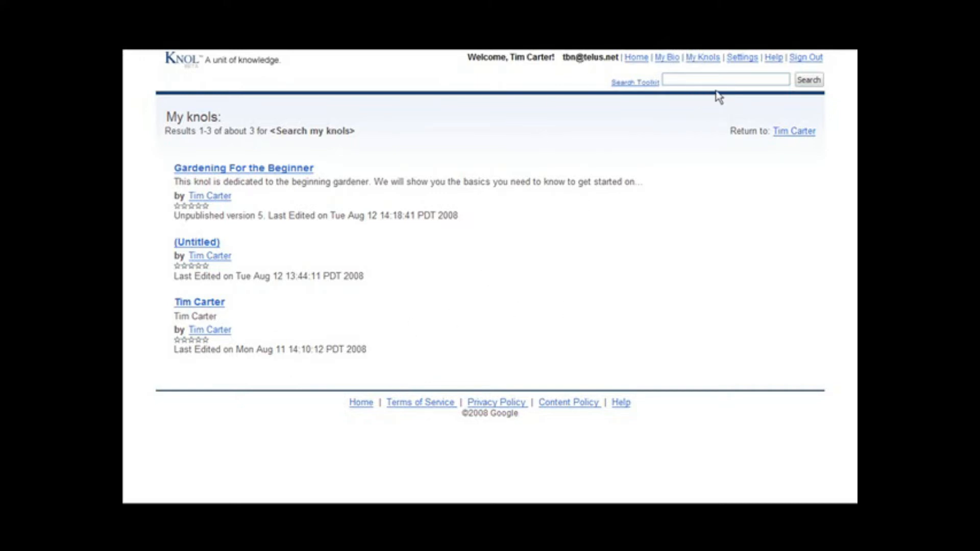
Replace the bio knol's placeholder text with a greeting about sharing knowledge of Golf, Gardening, Computers and Internet Business, and save it
click(670, 58)
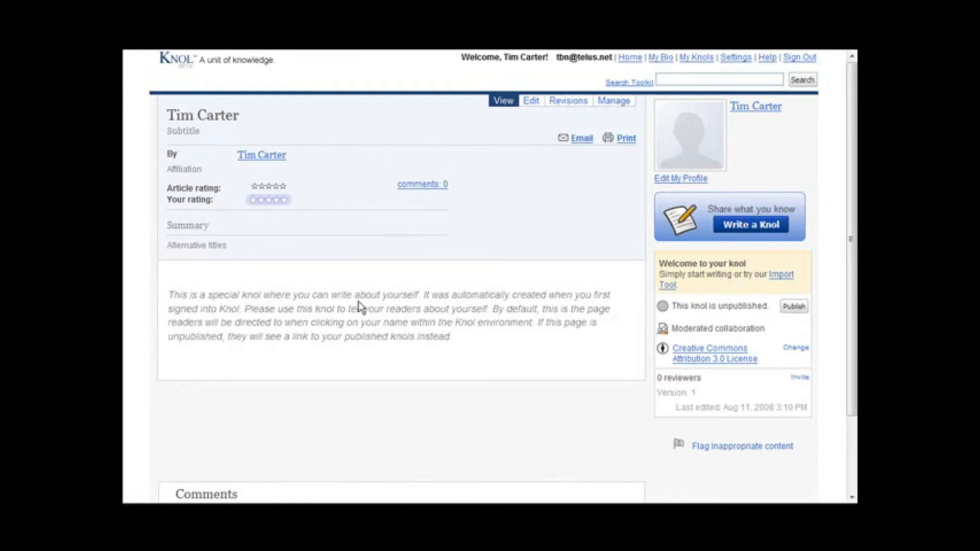
click(531, 103)
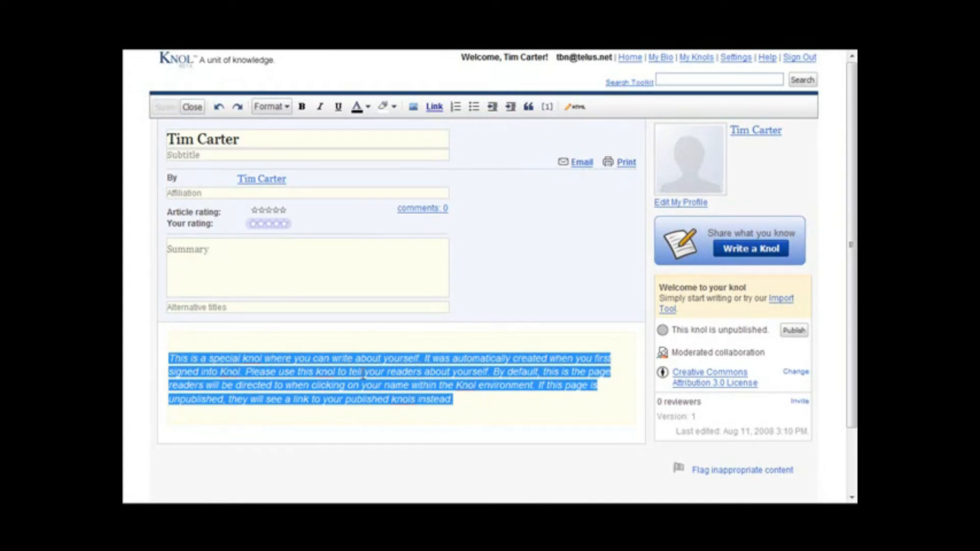
text(Hi.  I like to share knowledge about things such as Golf, Gardening, Computers and Internet Business. That is why I started writing Knols. I hope you enjoy reading my knowls.)
scroll(503, 401, down, 2)
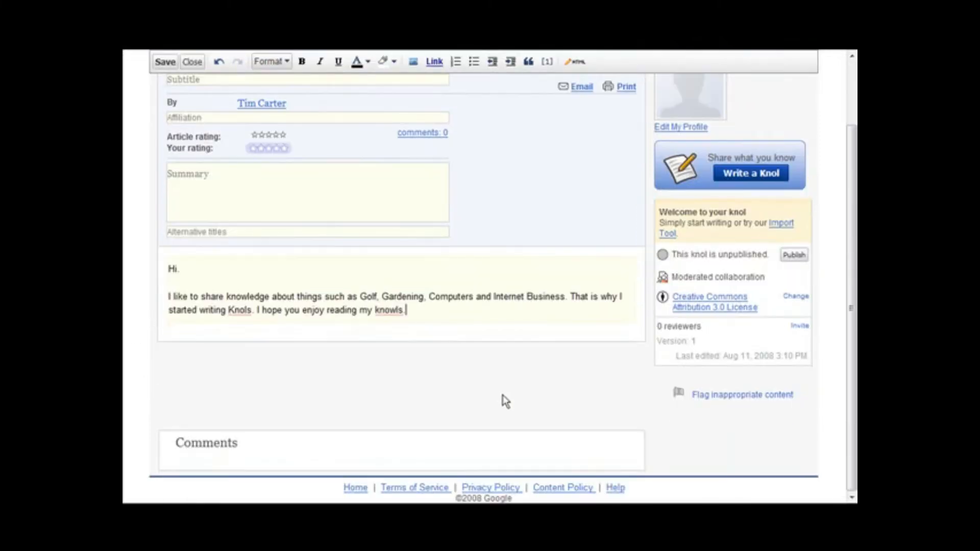
scroll(513, 406, up, 2)
click(161, 108)
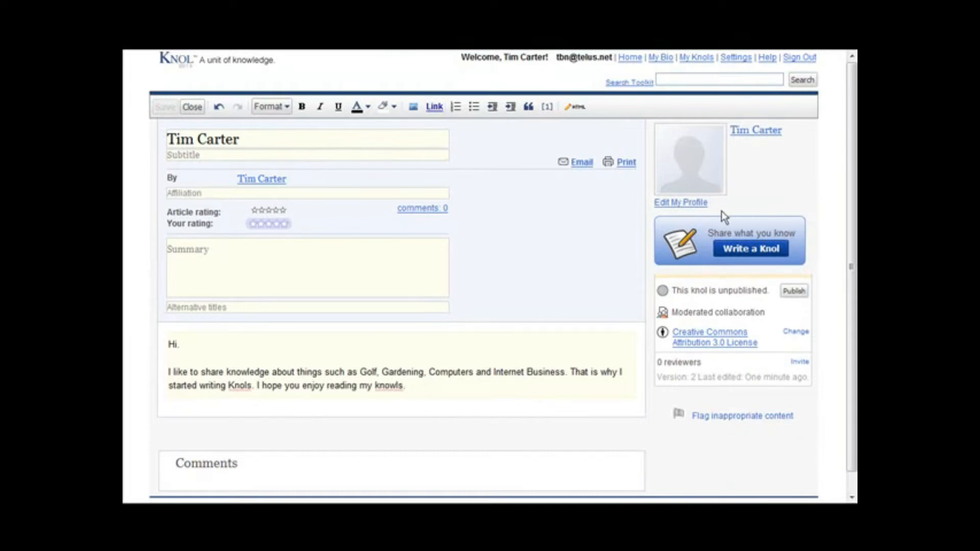
click(683, 204)
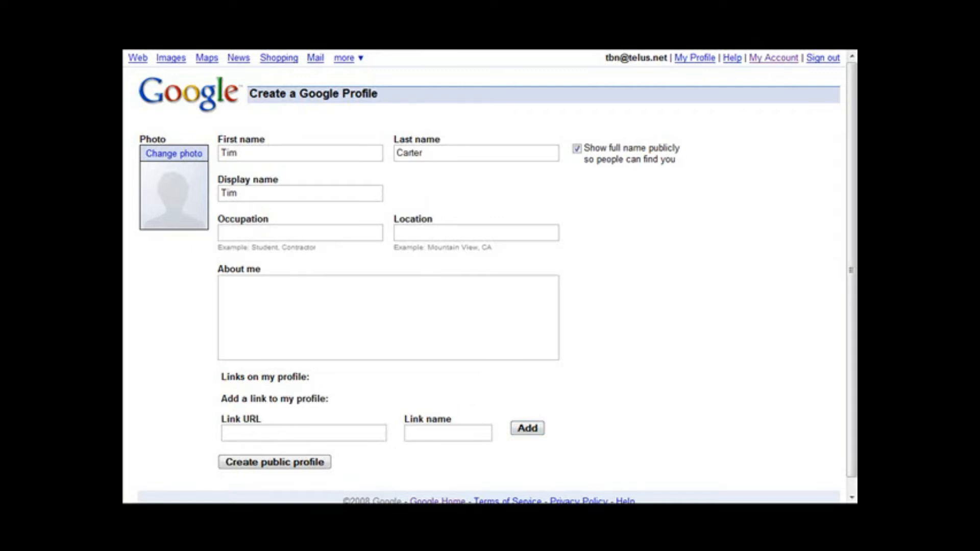
click(256, 432)
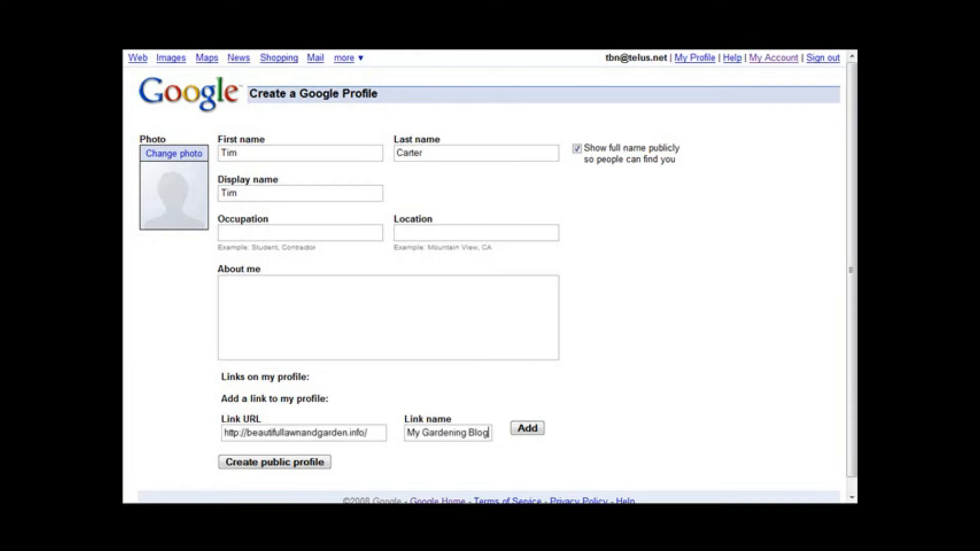
click(522, 435)
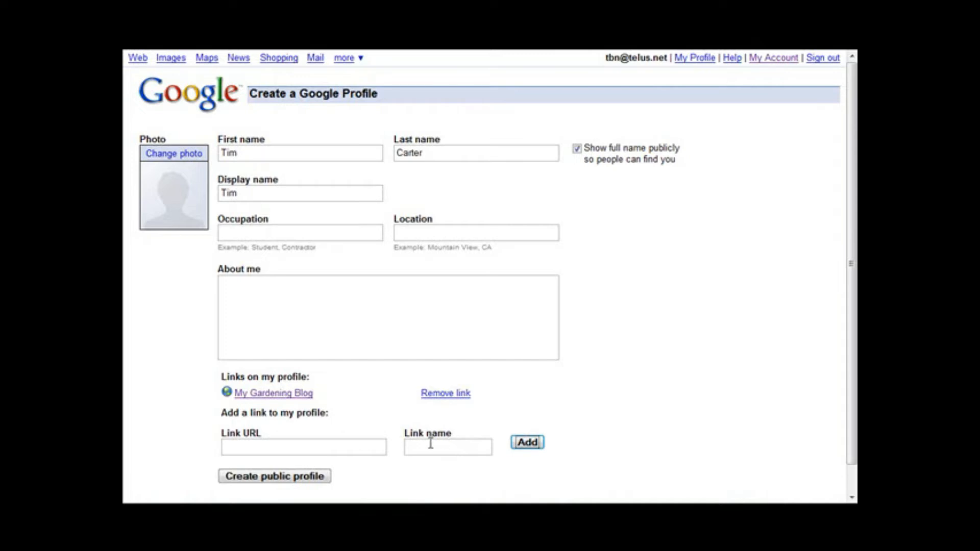
Look at the profile photo upload options, cancel without choosing a picture, and create the public profile
click(168, 191)
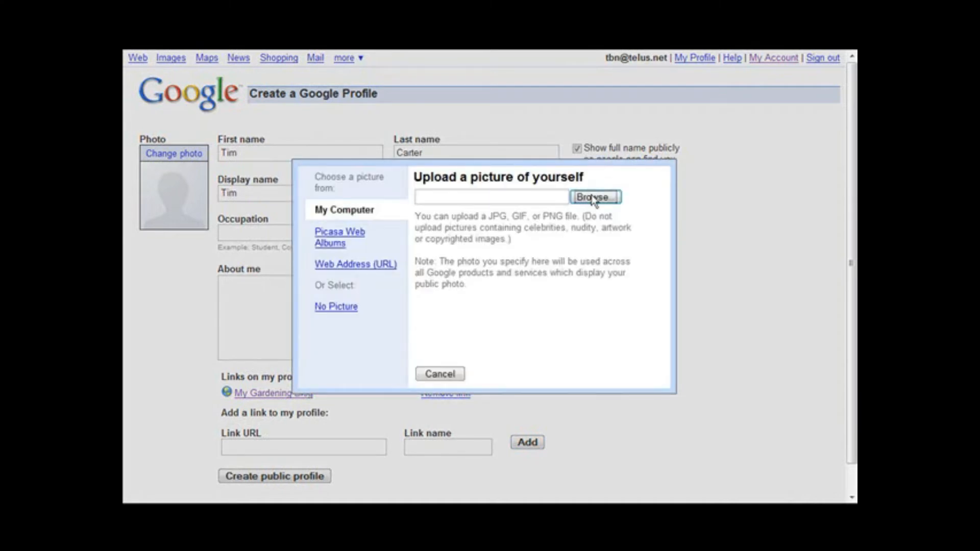
click(440, 375)
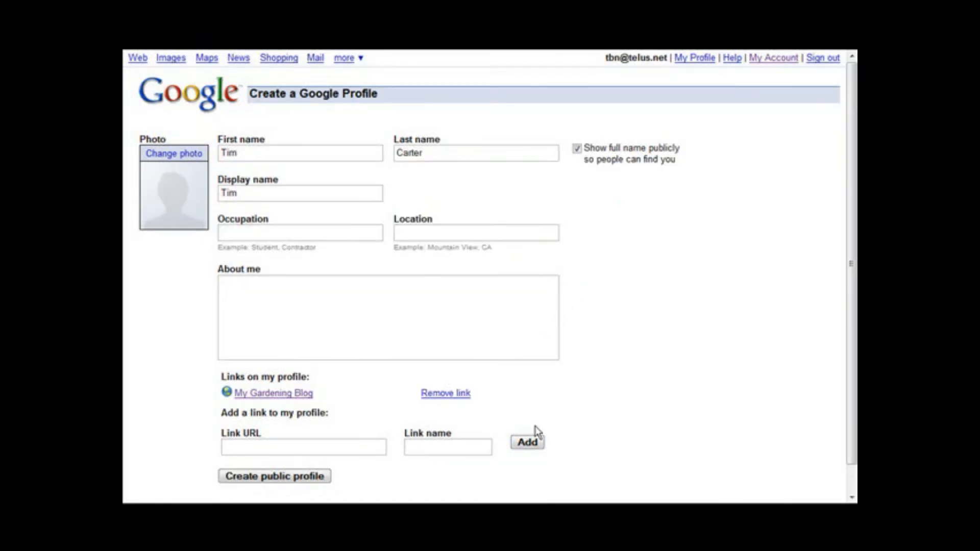
scroll(674, 376, down, 1)
click(274, 451)
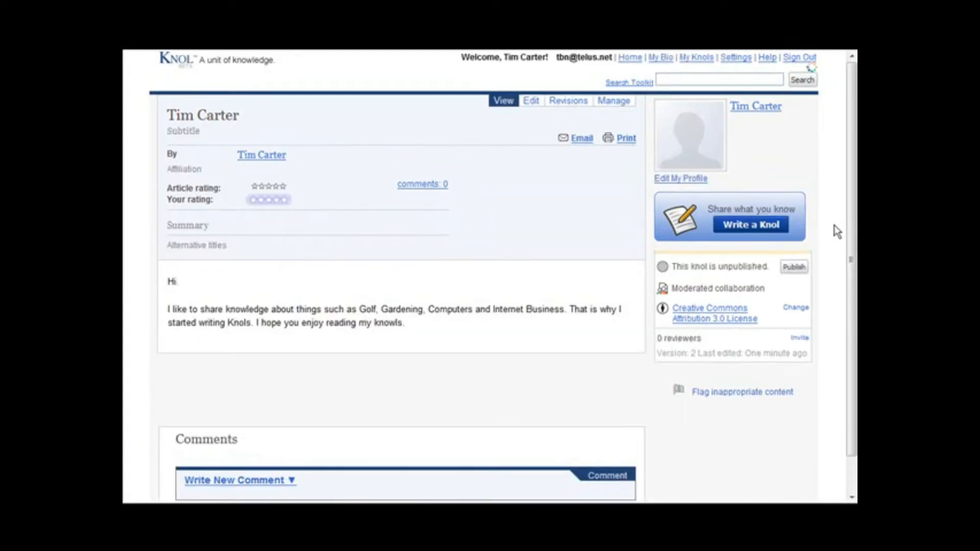
Open the global knol settings, read the details of the Creative Commons Attribution 3.0 License and return to the settings
click(736, 57)
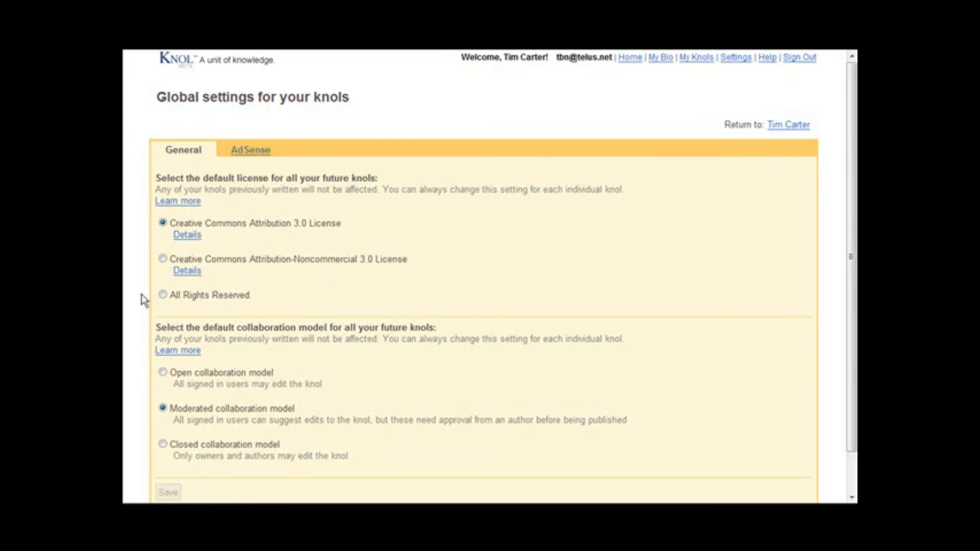
click(188, 235)
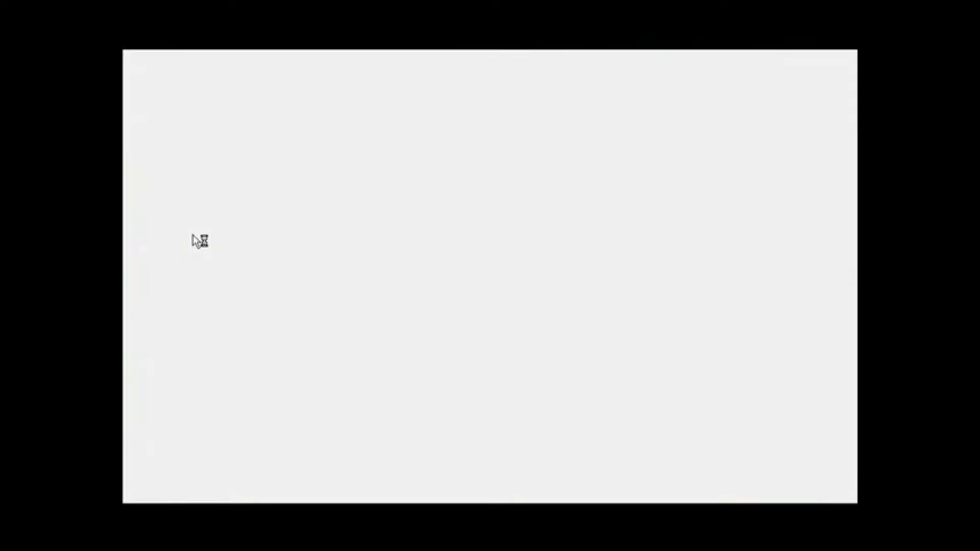
scroll(534, 327, down, 3)
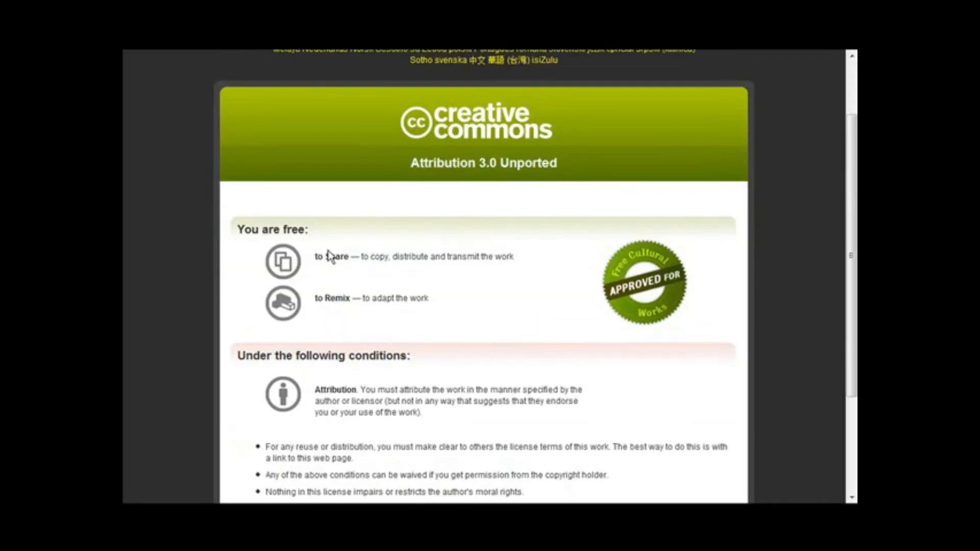
scroll(455, 340, down, 4)
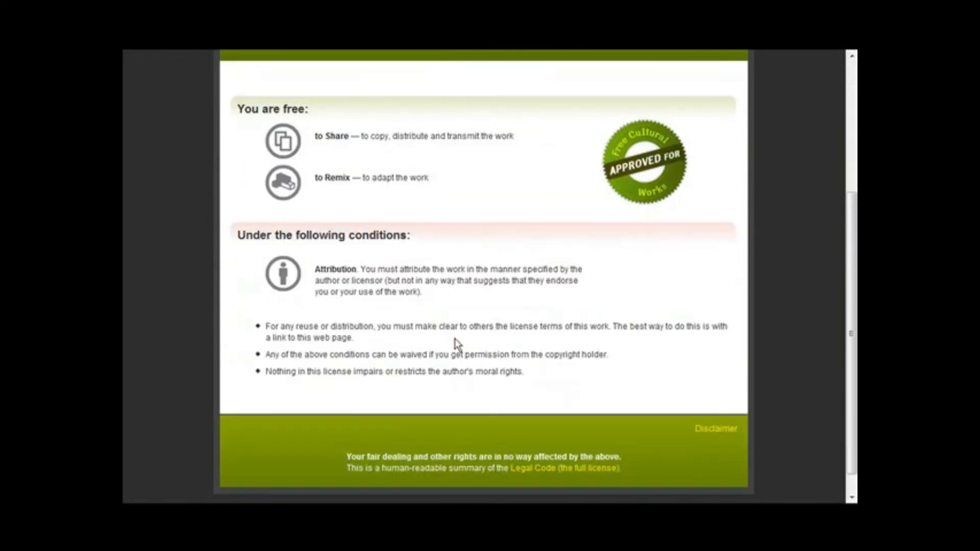
scroll(455, 341, up, 6)
scroll(455, 341, up, 2)
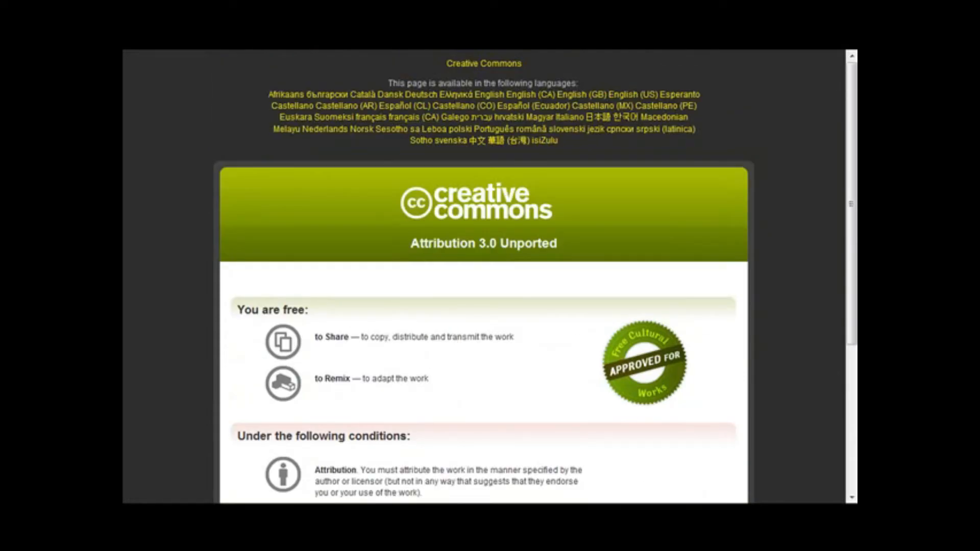
key(alt+Left)
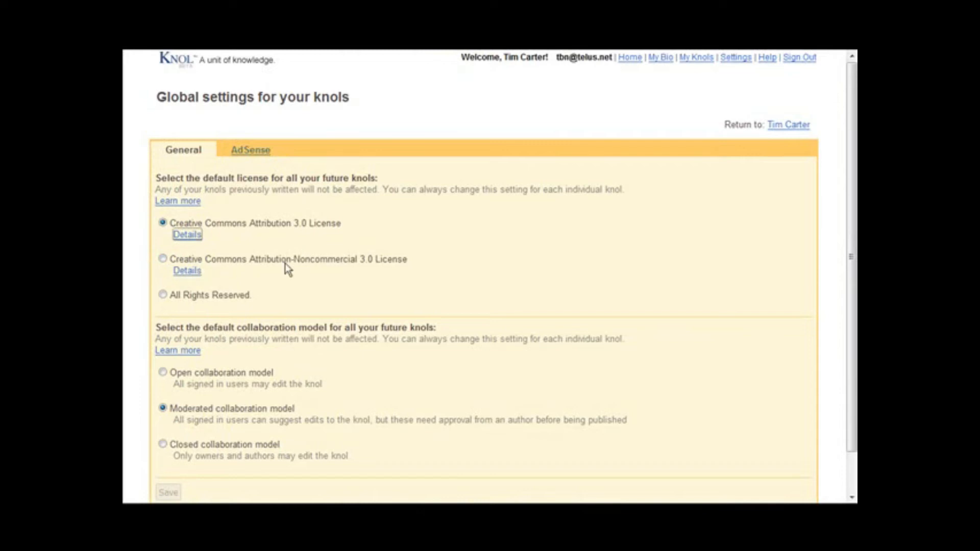
Select All Rights Reserved as the default license and look over the default collaboration models
click(162, 295)
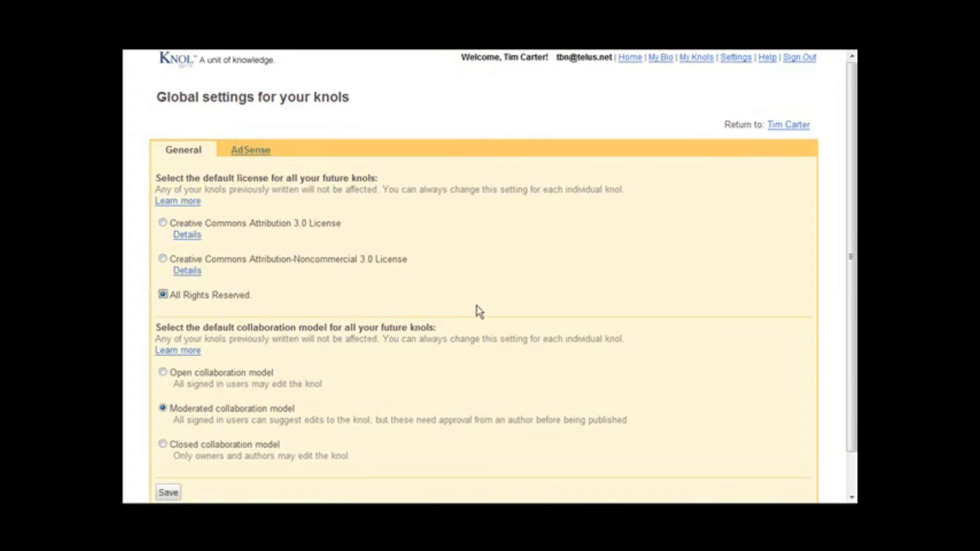
scroll(478, 312, down, 2)
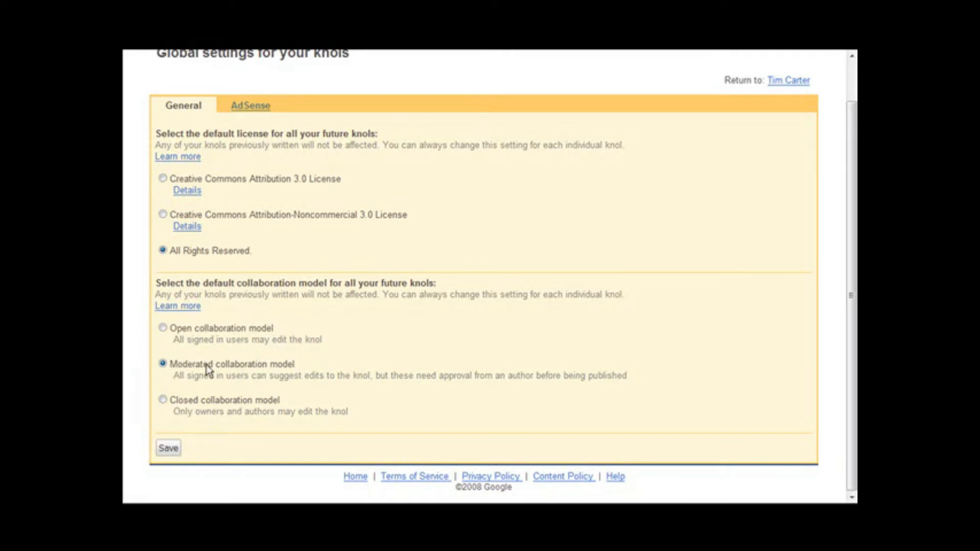
Open the AdSense settings and associate an existing Google AdSense account with Knol, using its email and postal code
click(249, 106)
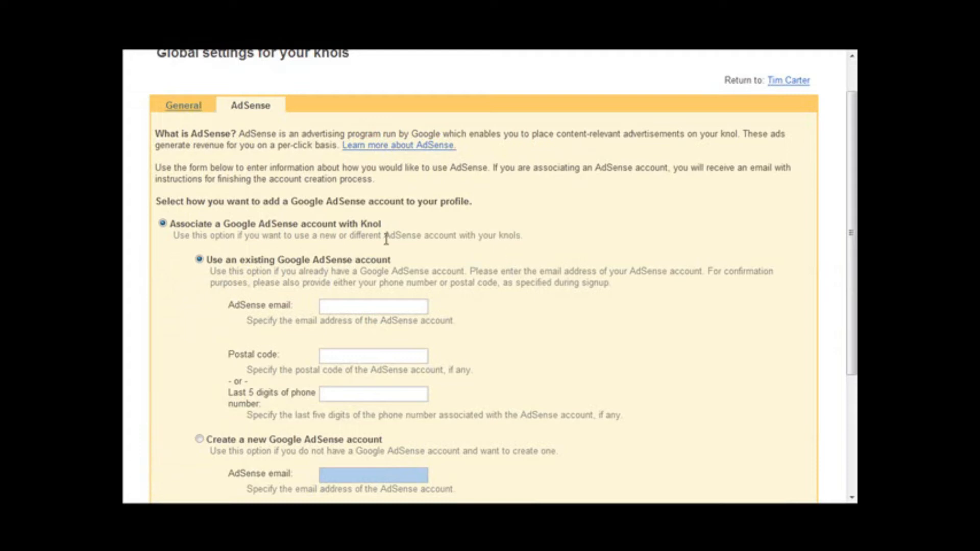
scroll(386, 240, down, 2)
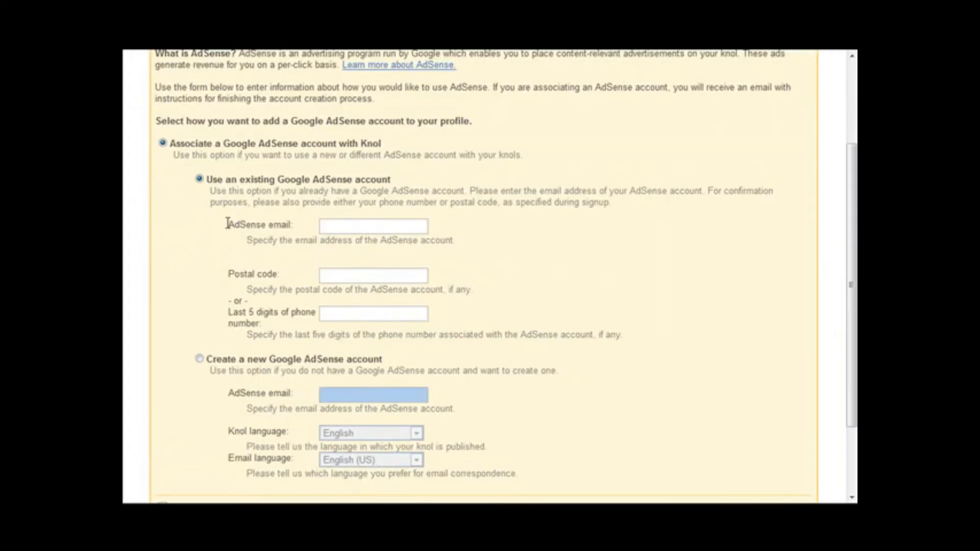
scroll(378, 234, down, 2)
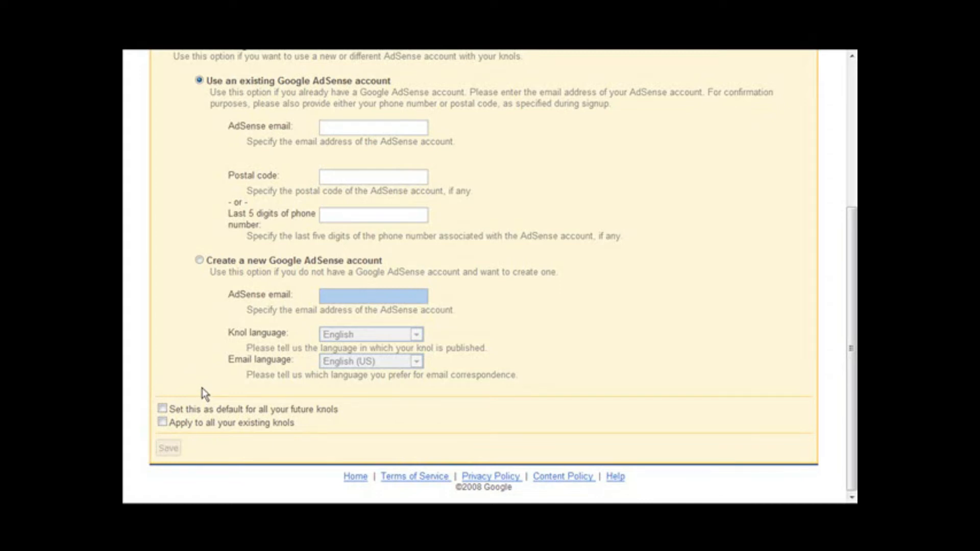
scroll(203, 391, up, 3)
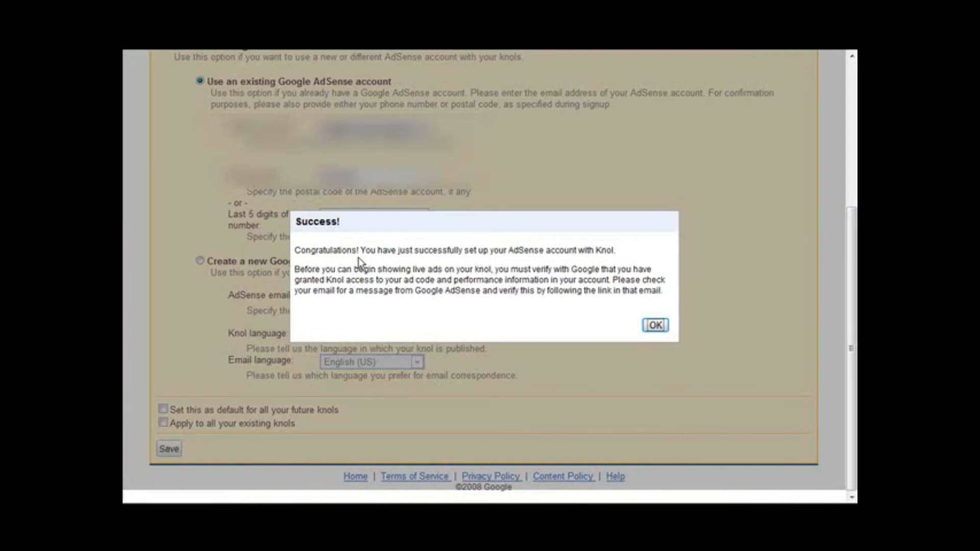
click(655, 325)
scroll(660, 327, down, 3)
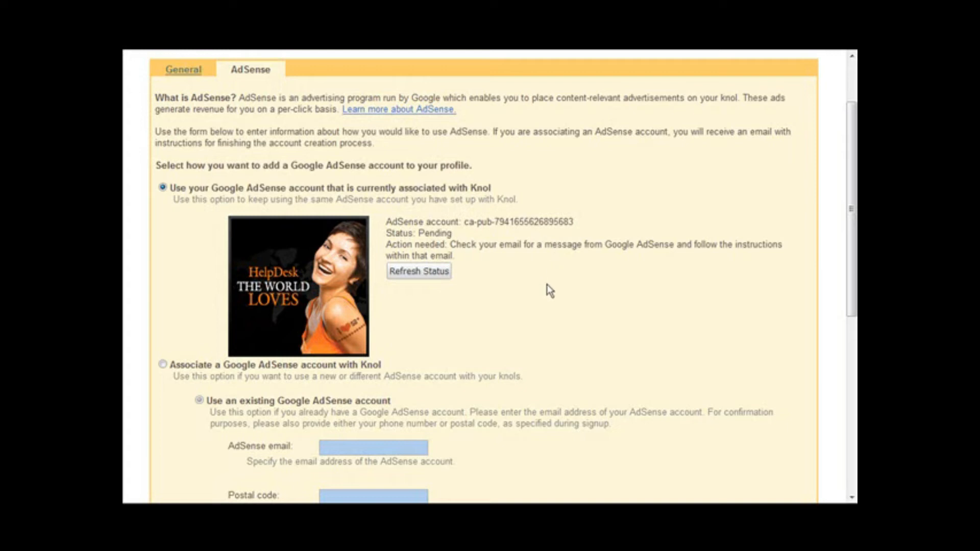
scroll(547, 288, up, 3)
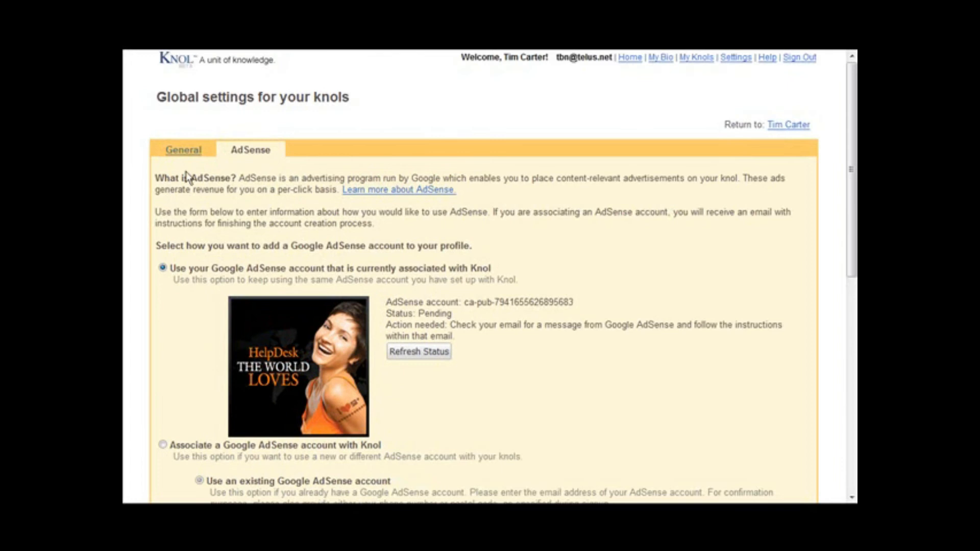
Set the default license for all future knols to All Rights Reserved and save the general settings
click(183, 150)
scroll(528, 310, down, 3)
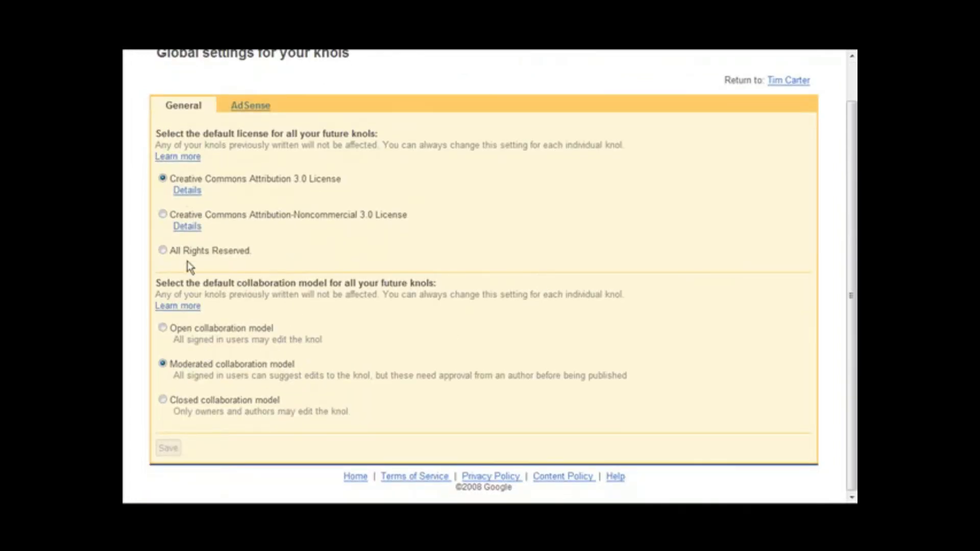
click(163, 251)
click(168, 449)
scroll(469, 360, up, 2)
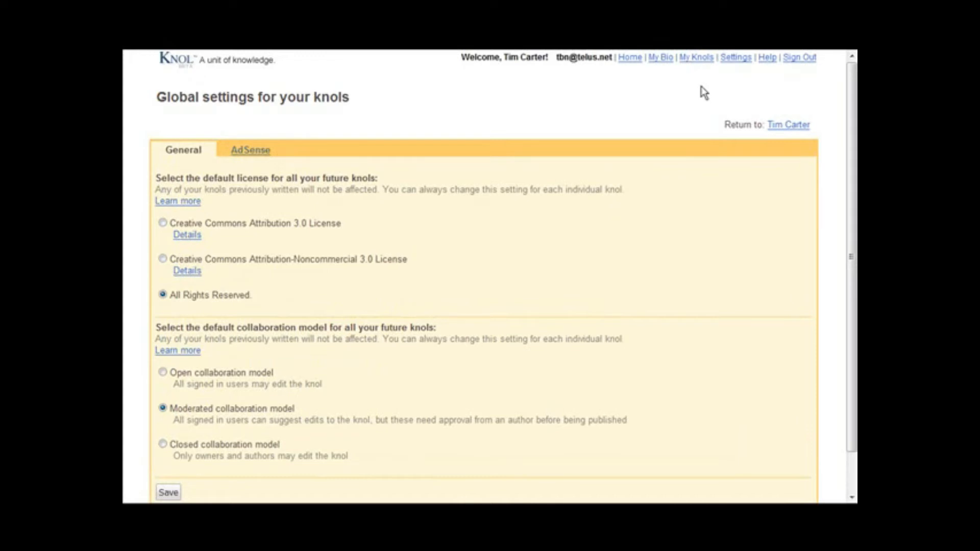
Open the knol "Gardening For the Beginner" and change its license to All Rights Reserved in its settings
click(696, 57)
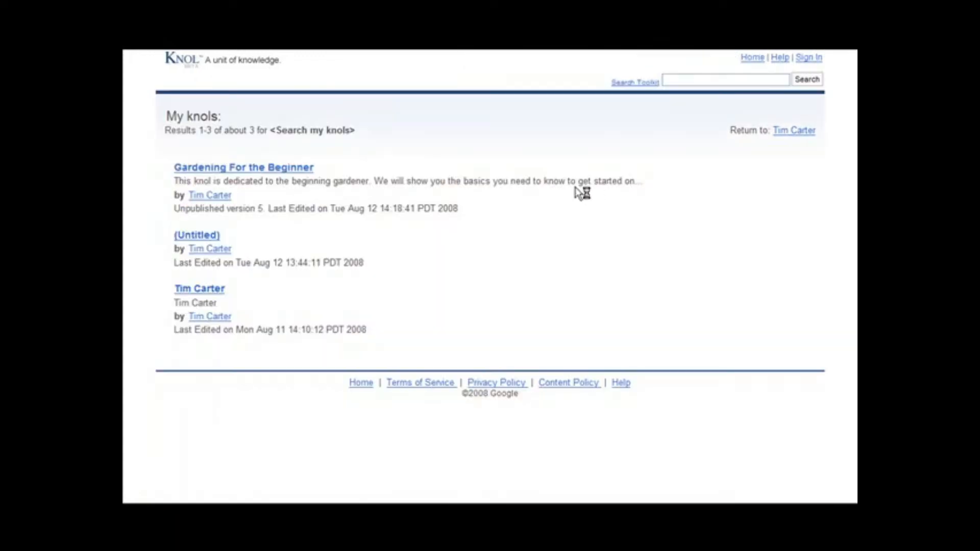
click(281, 168)
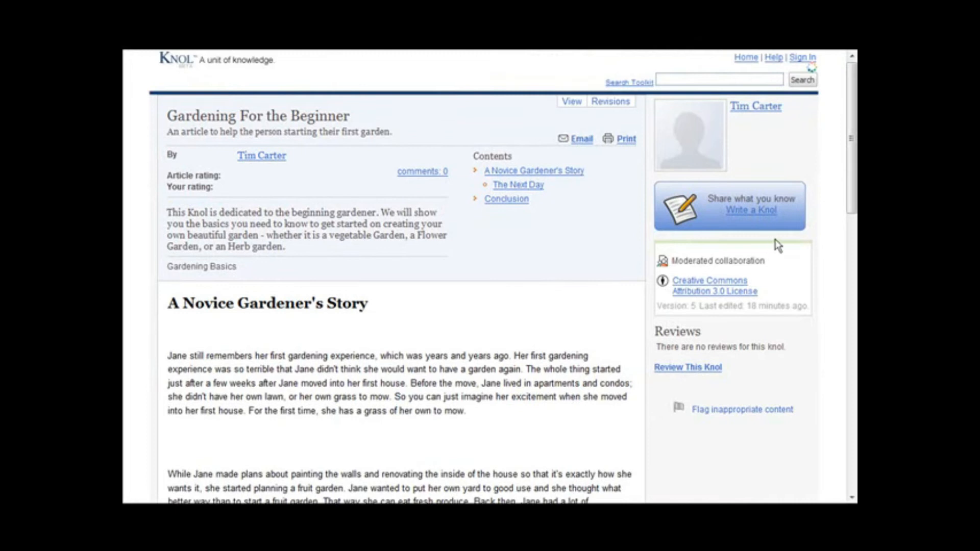
scroll(801, 242, down, 1)
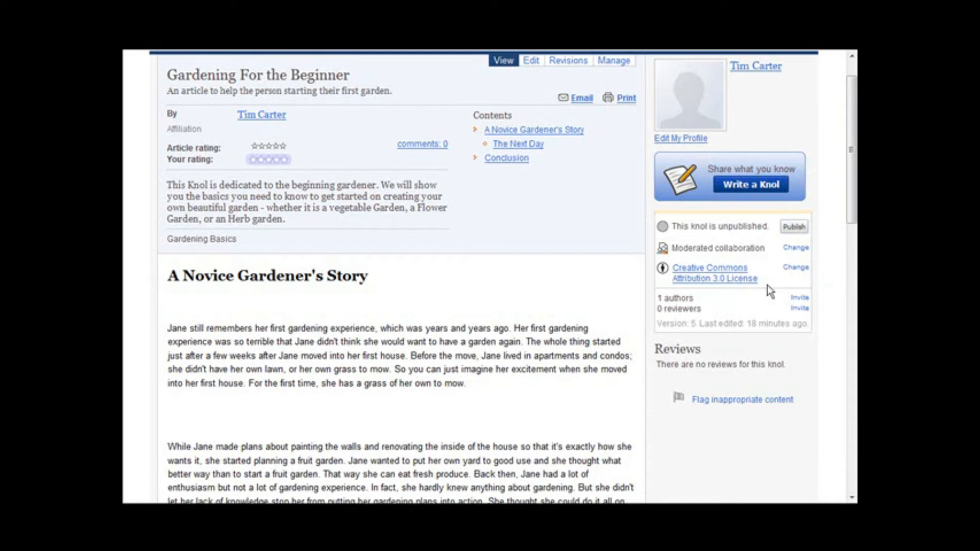
click(796, 267)
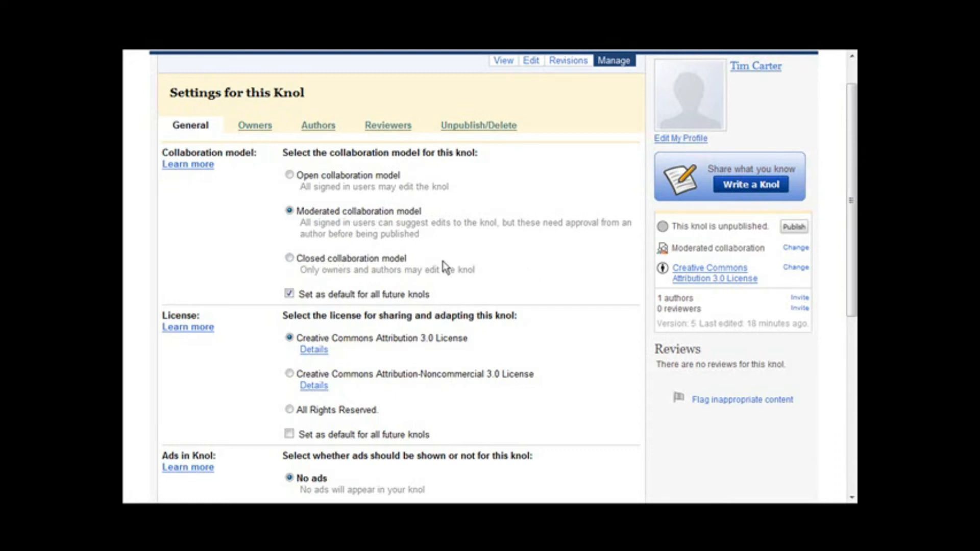
scroll(326, 306, down, 2)
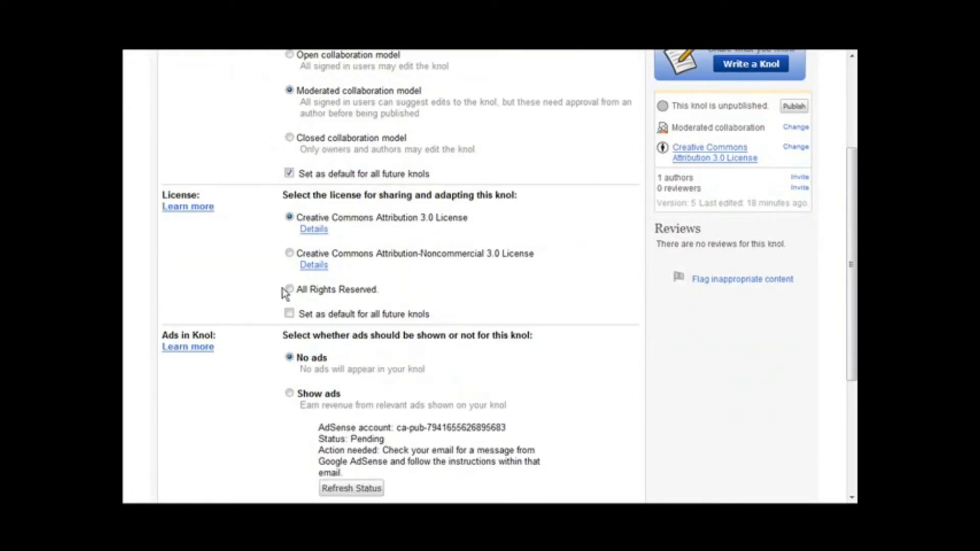
click(289, 289)
scroll(685, 313, down, 2)
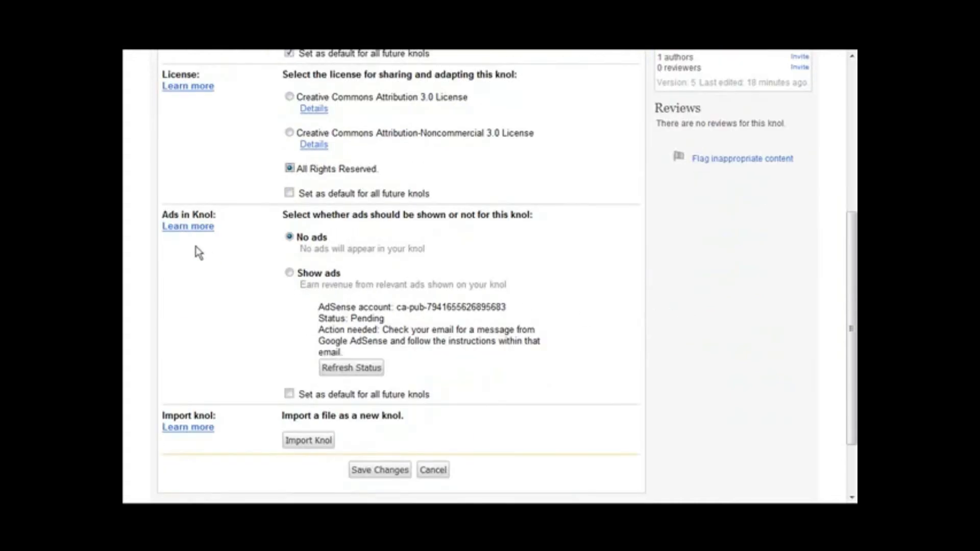
Turn on Show ads for this knol, make it the default for all future knols and save the changes
click(290, 273)
scroll(617, 304, down, 1)
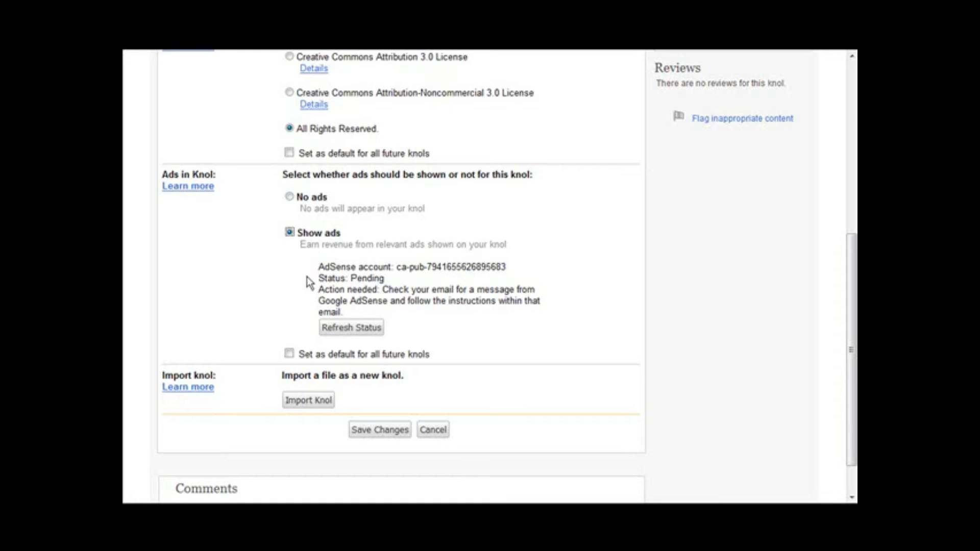
click(289, 354)
click(383, 434)
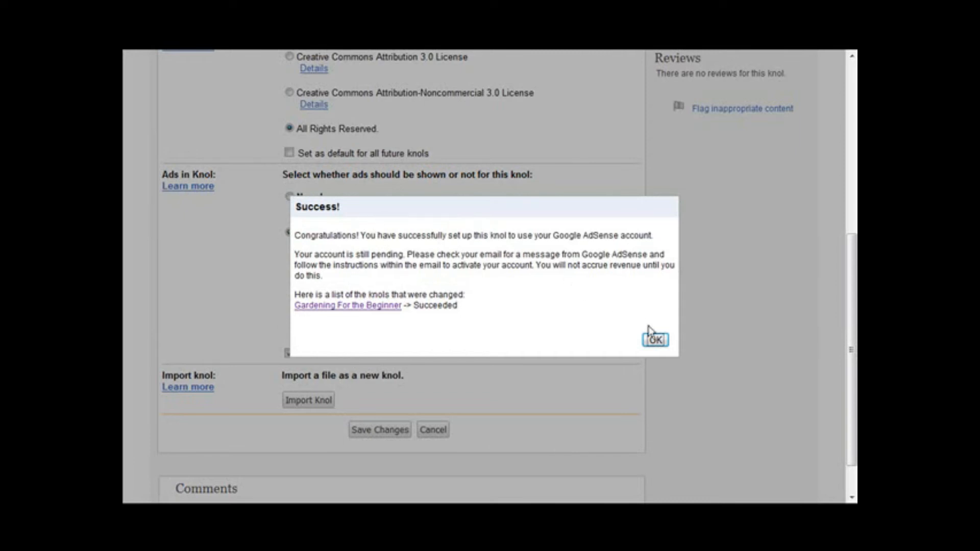
click(657, 342)
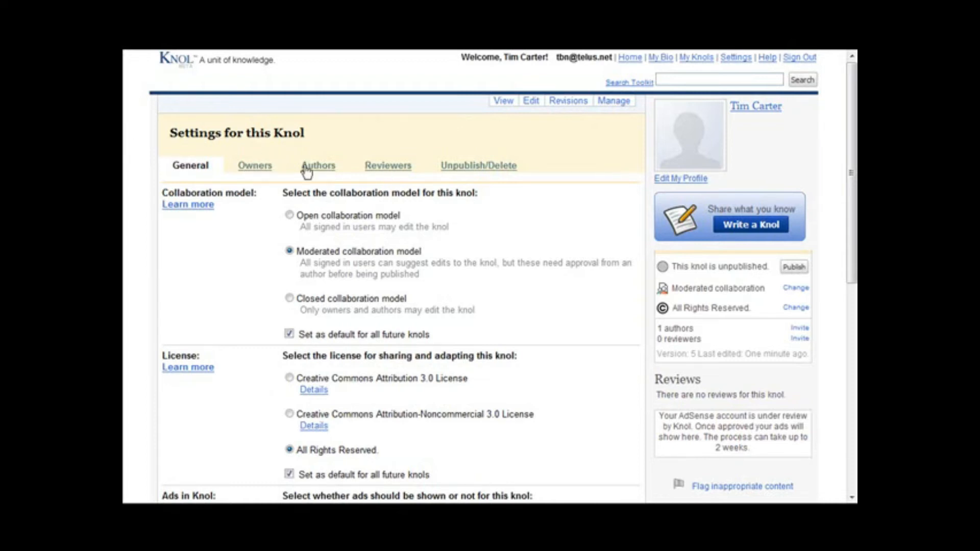
Look at the knol's owners and authors settings and open the invitation form for co-authors
click(257, 170)
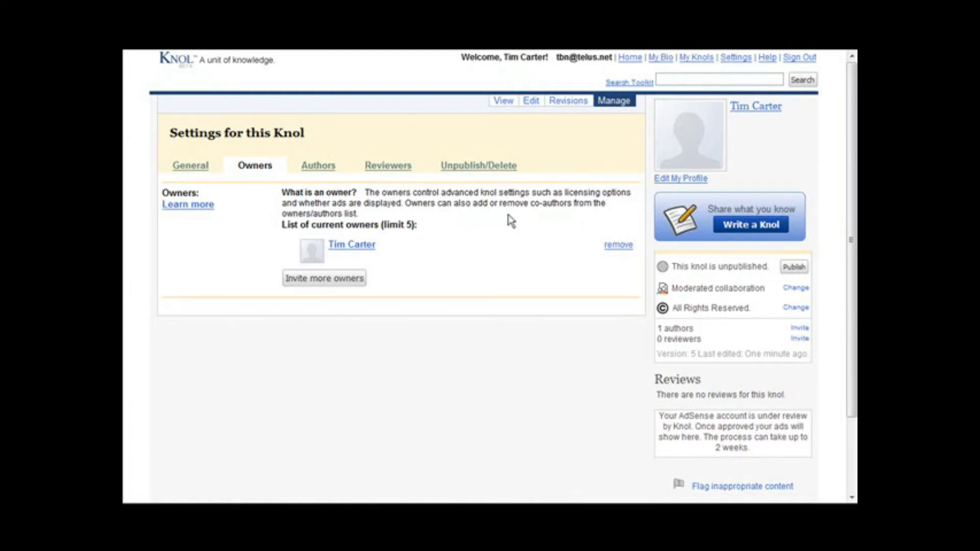
click(318, 167)
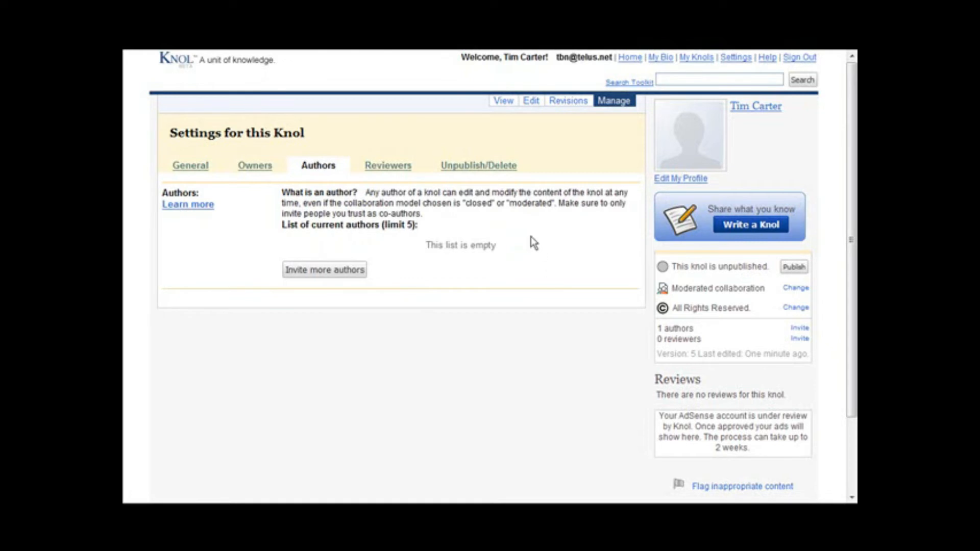
click(335, 271)
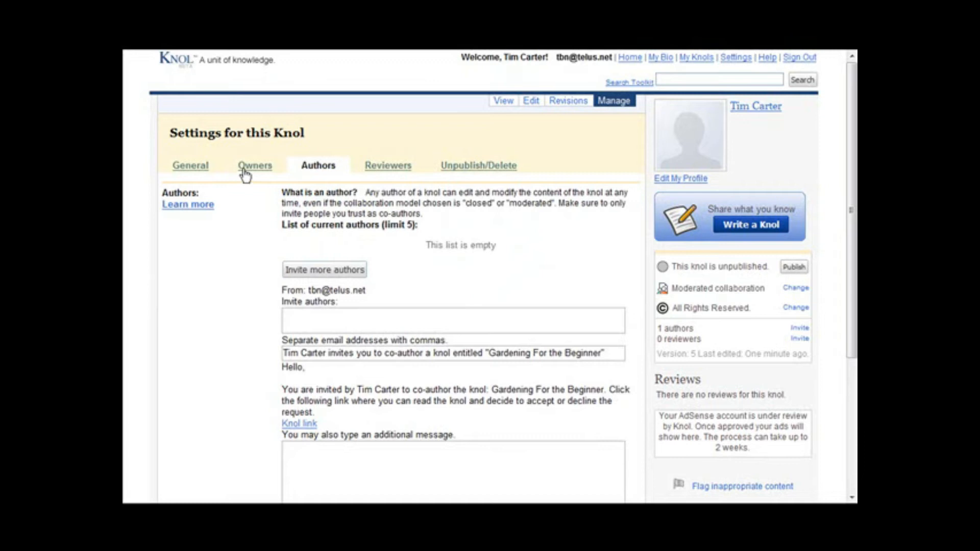
Open the knol's reviewer settings and look through the form for inviting reviewers
click(394, 169)
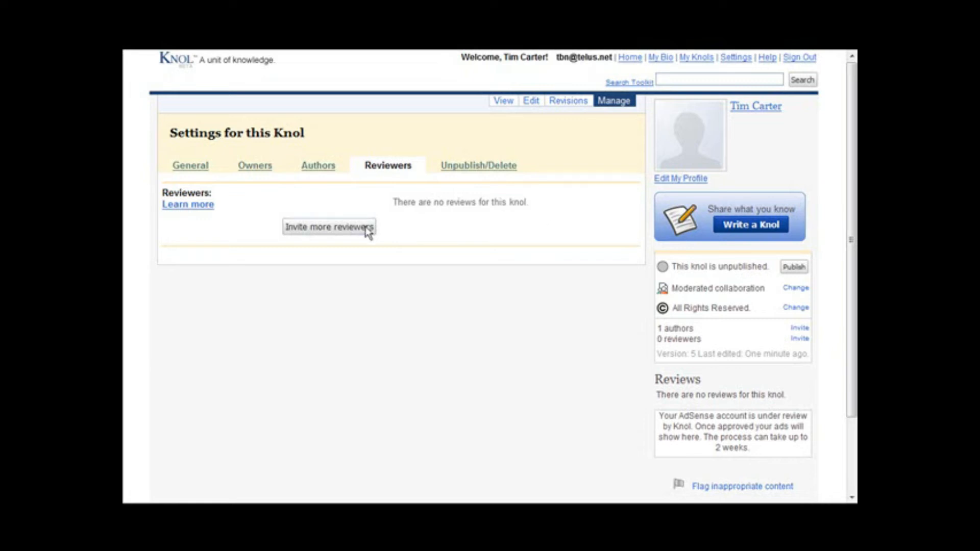
click(331, 231)
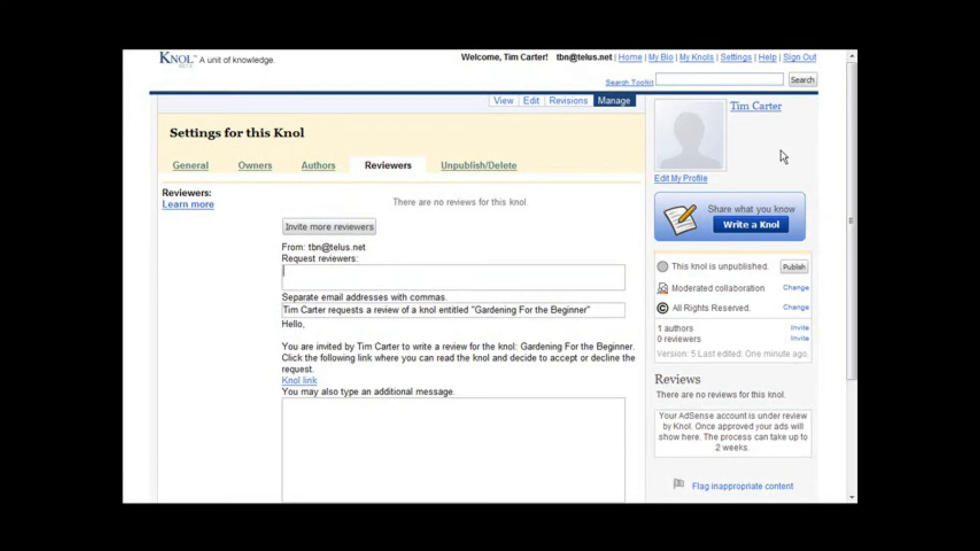
scroll(799, 240, down, 3)
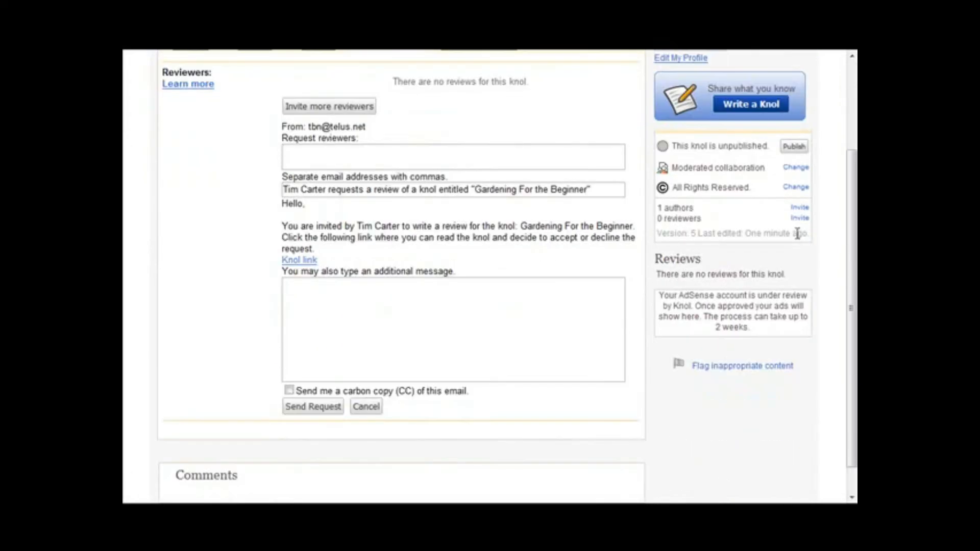
scroll(798, 237, down, 1)
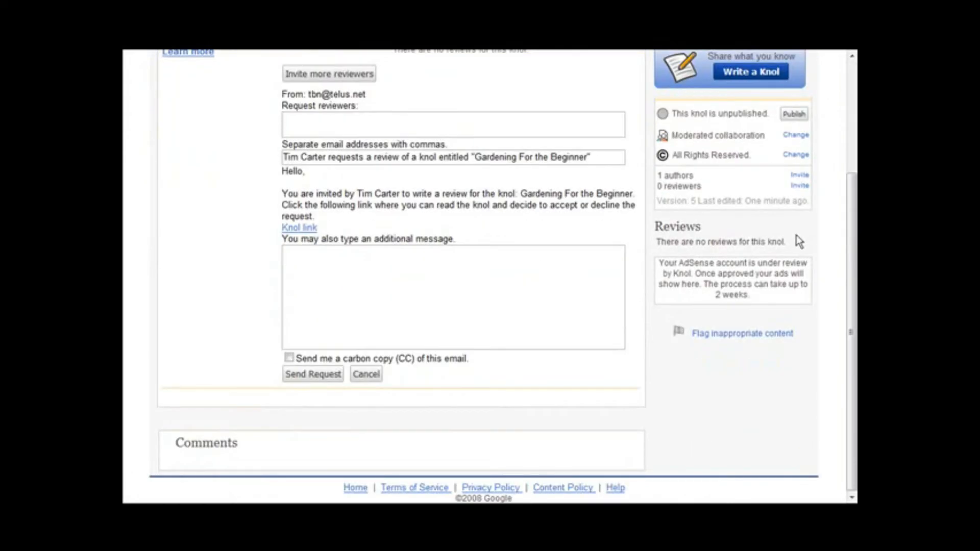
scroll(799, 241, up, 1)
scroll(797, 240, down, 1)
scroll(724, 309, up, 3)
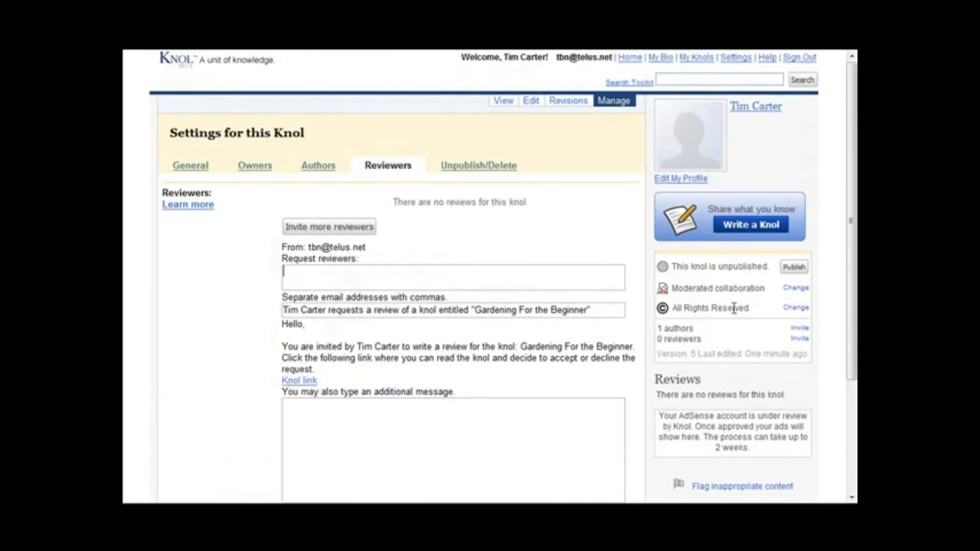
Open the knol's past revisions, compare version 2 with version 3 and read through the highlighted differences
click(563, 101)
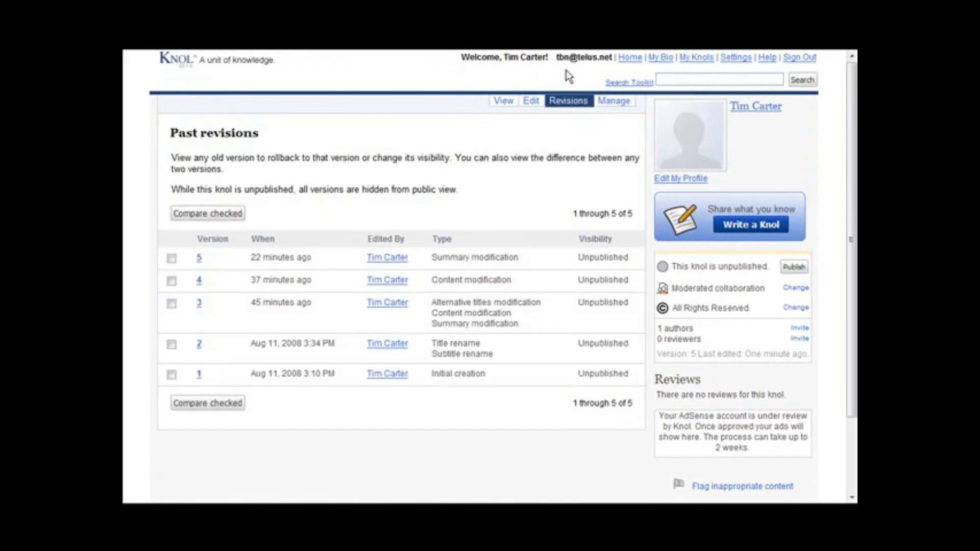
scroll(477, 285, down, 3)
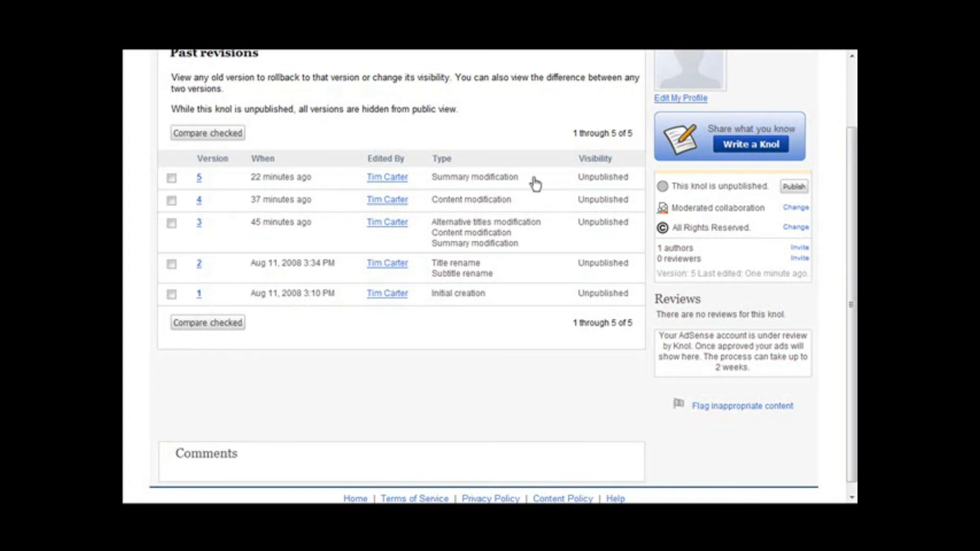
scroll(551, 323, up, 3)
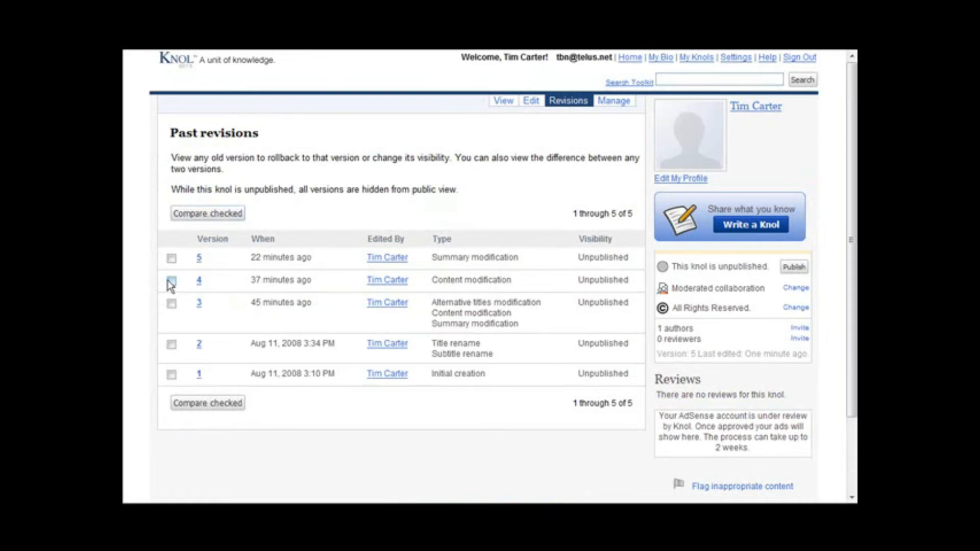
click(172, 304)
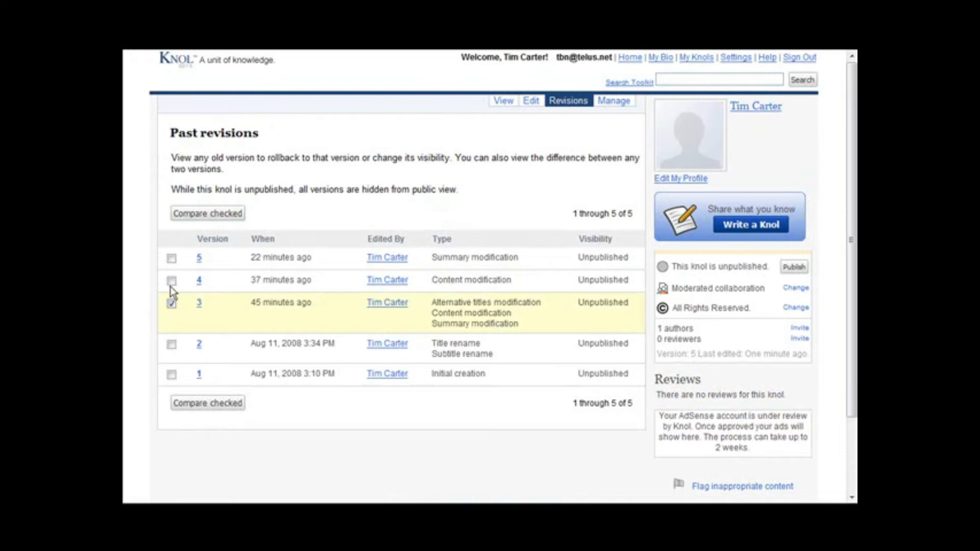
click(172, 345)
click(204, 215)
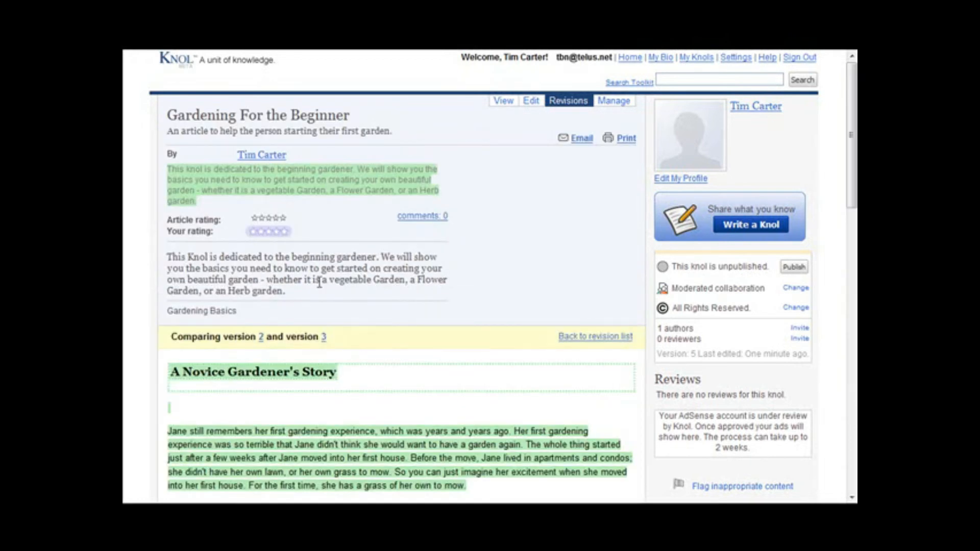
scroll(536, 293, down, 10)
scroll(532, 289, down, 5)
scroll(526, 296, up, 14)
Return to the revision list, deselect versions 2 and 3, and open version 4 of the knol
click(567, 101)
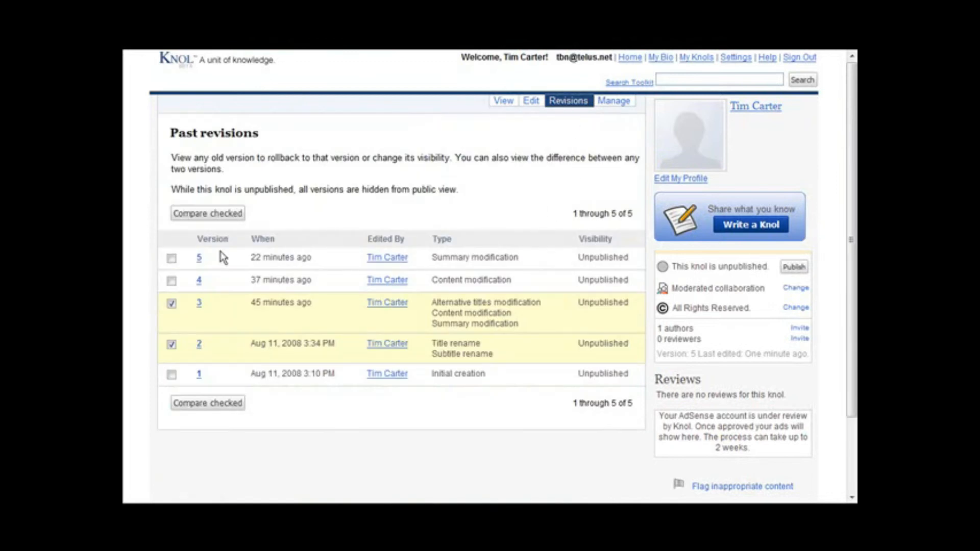
click(171, 304)
click(172, 345)
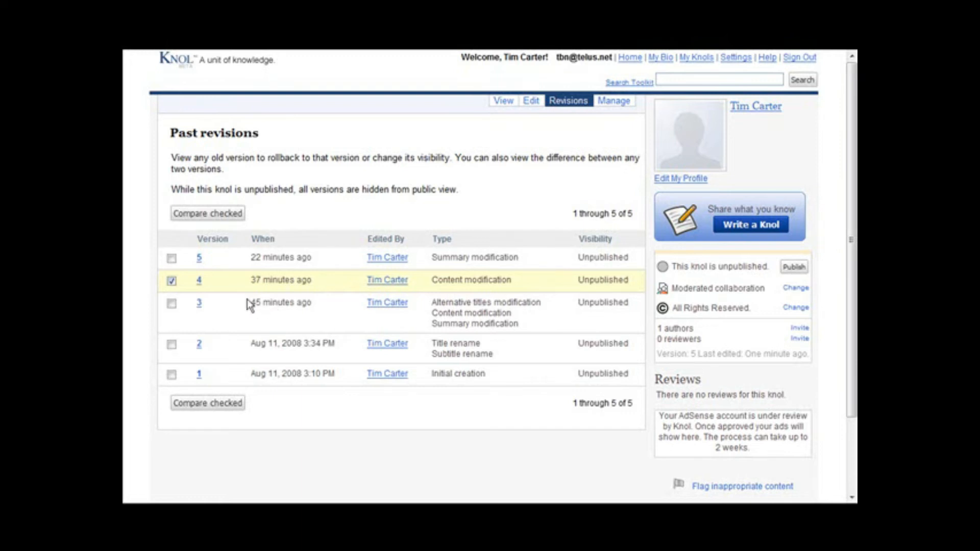
click(200, 281)
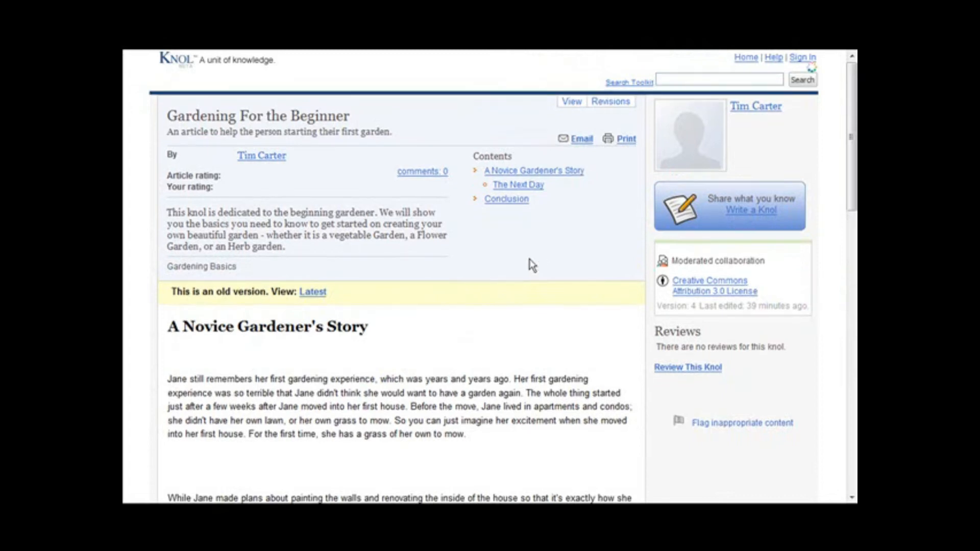
Open the current version of "Gardening For the Beginner - Preparing Your Soil", read through the article and publish the knol
click(568, 100)
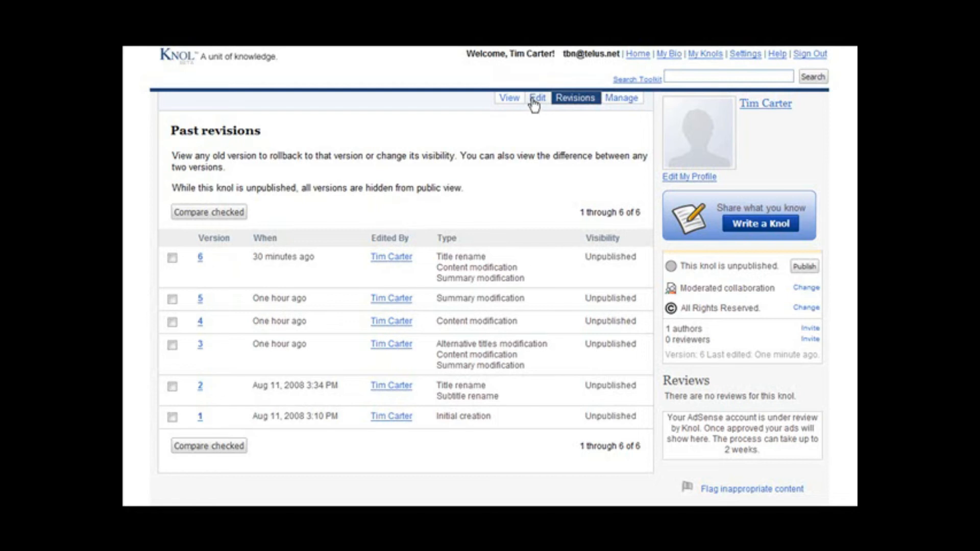
click(518, 99)
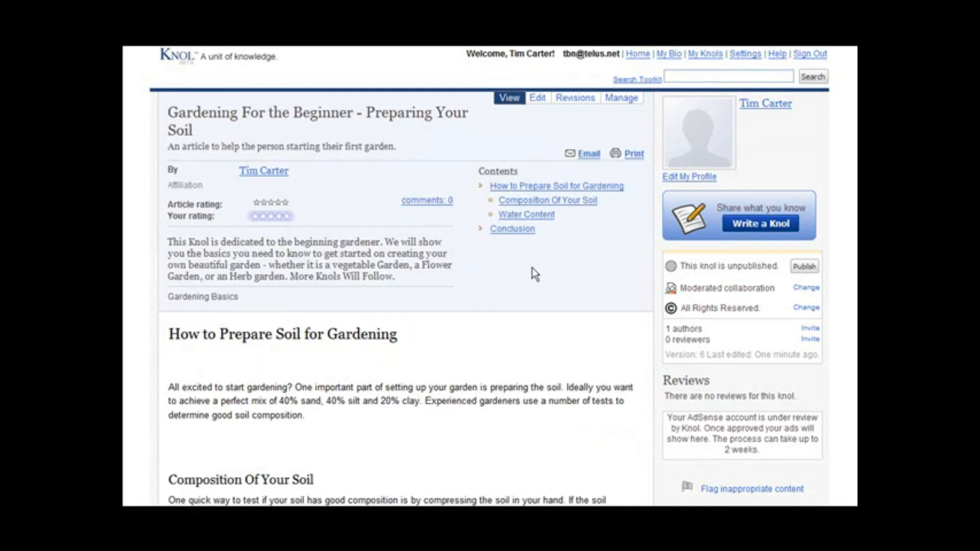
scroll(533, 267, down, 2)
scroll(534, 271, up, 2)
scroll(383, 332, down, 3)
scroll(380, 333, down, 10)
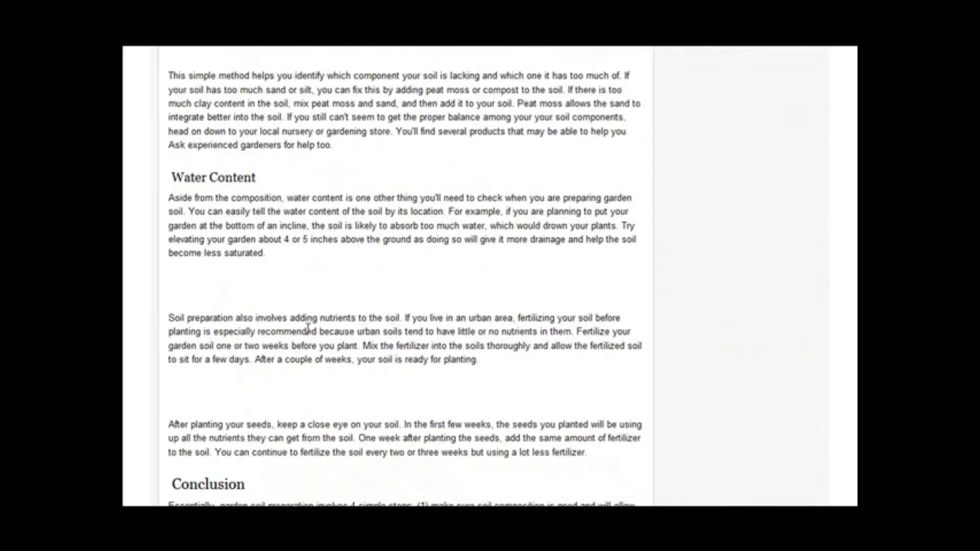
scroll(320, 338, up, 15)
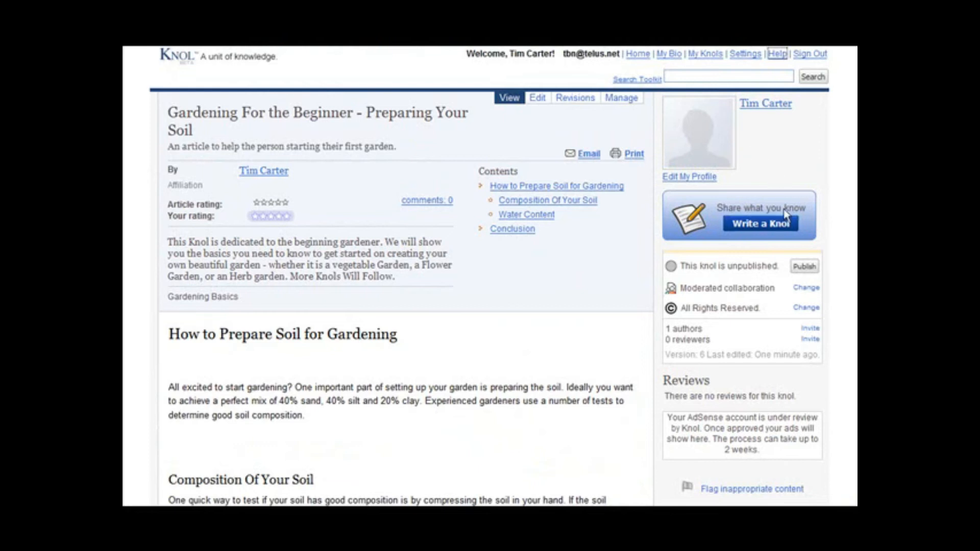
click(807, 268)
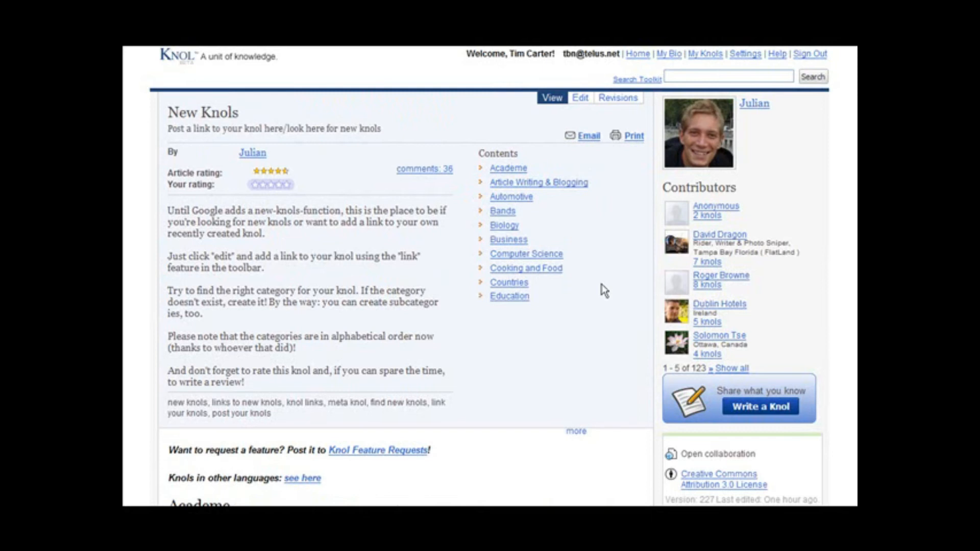
Open the New Knols page for editing and look through its category list as far as Health and Fitness
click(580, 99)
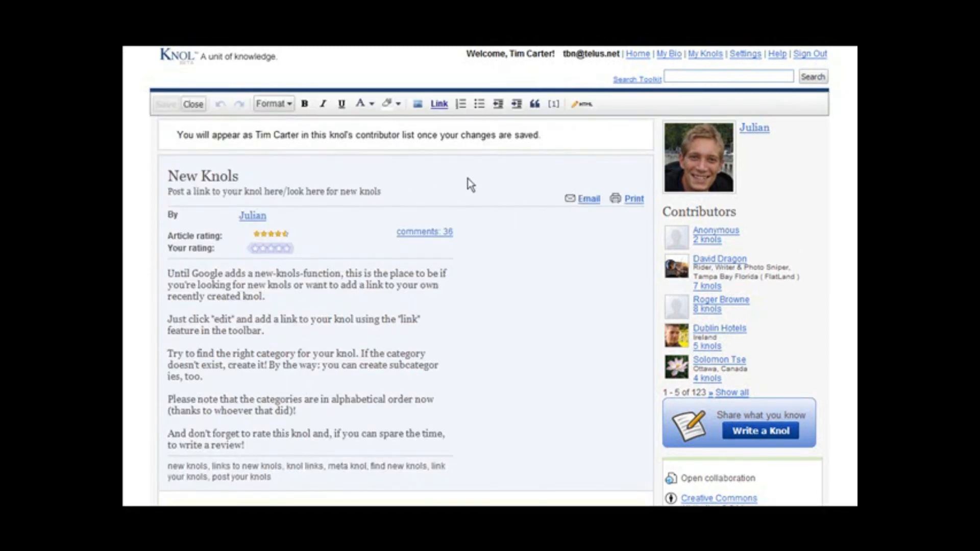
scroll(560, 179, down, 1)
scroll(562, 170, down, 7)
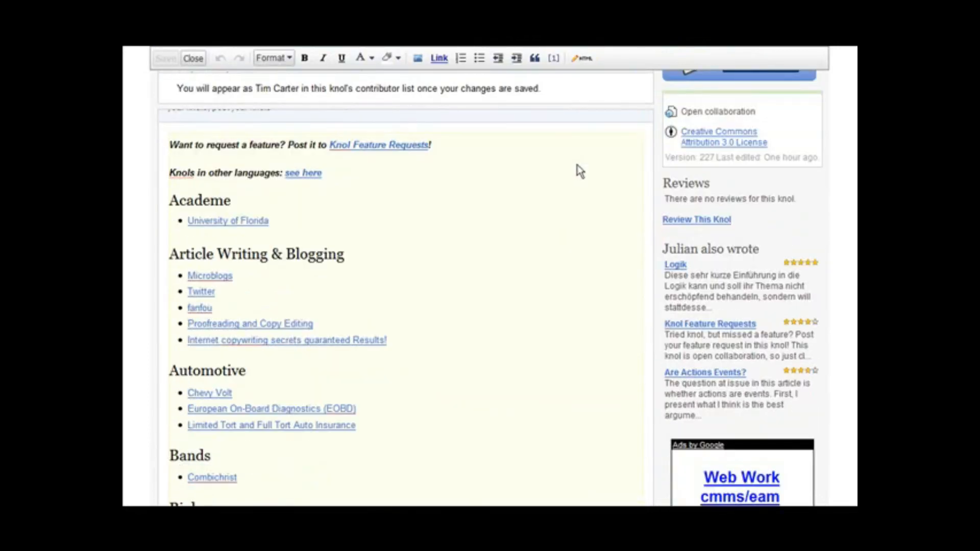
scroll(581, 171, down, 1)
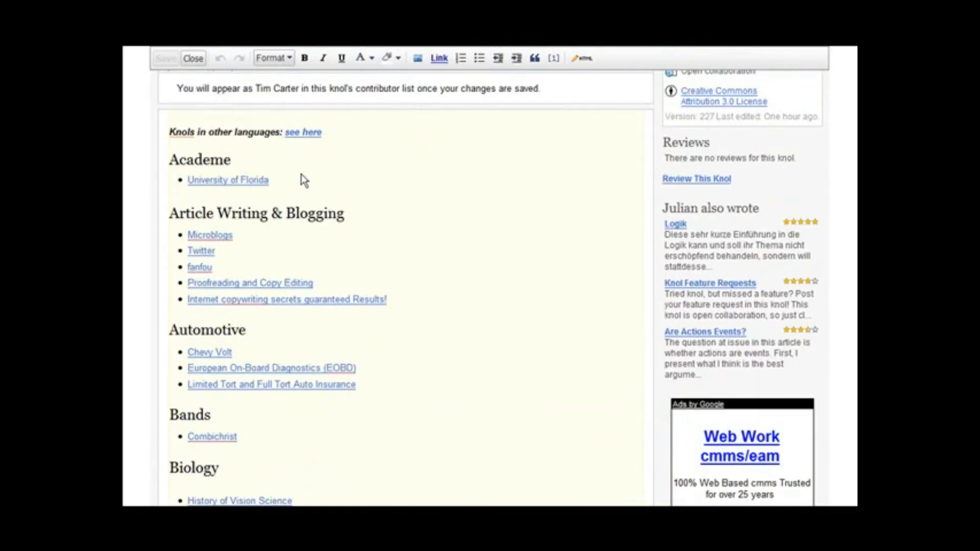
scroll(360, 184, down, 1)
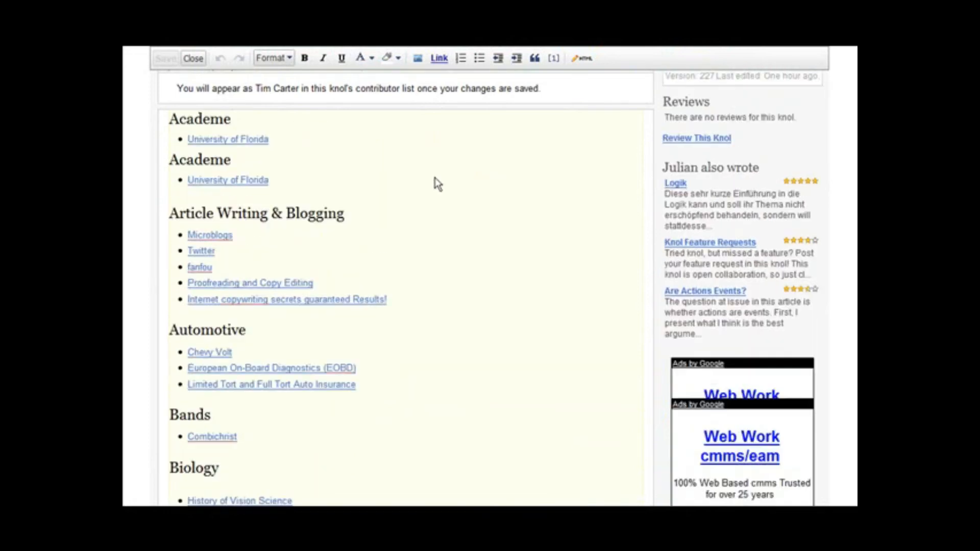
scroll(510, 181, up, 6)
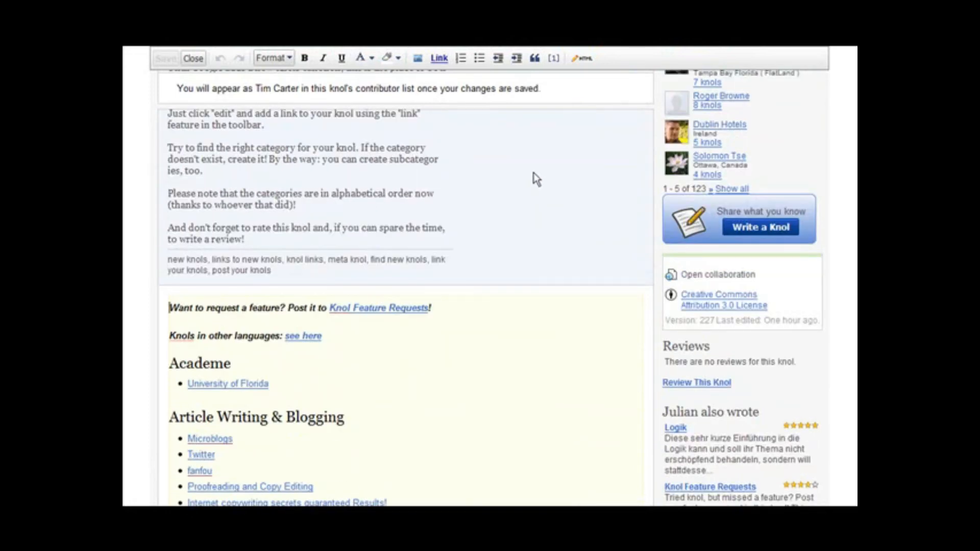
scroll(535, 178, down, 18)
scroll(533, 176, down, 15)
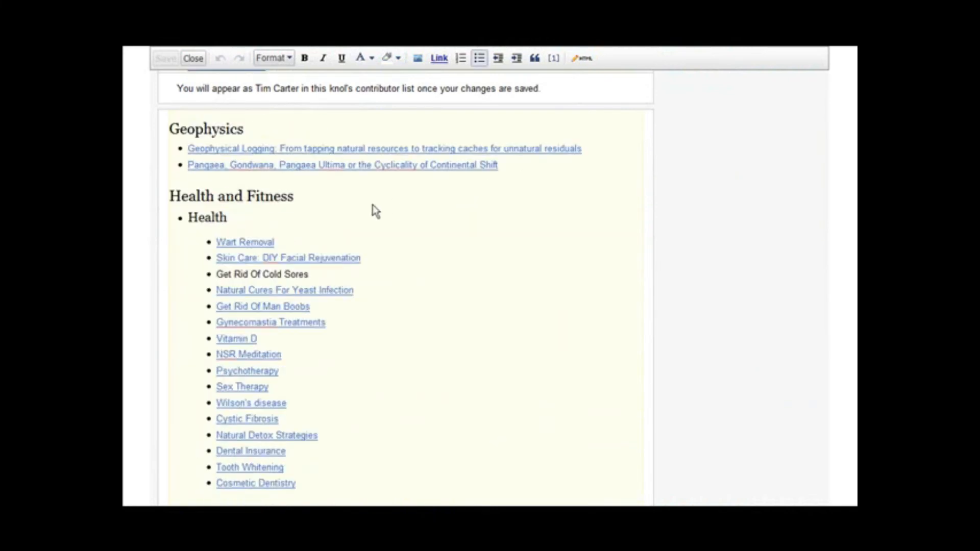
Insert a new line reading "Gardening" directly above the Health and Fitness heading
click(171, 196)
key(Return)
key(Up)
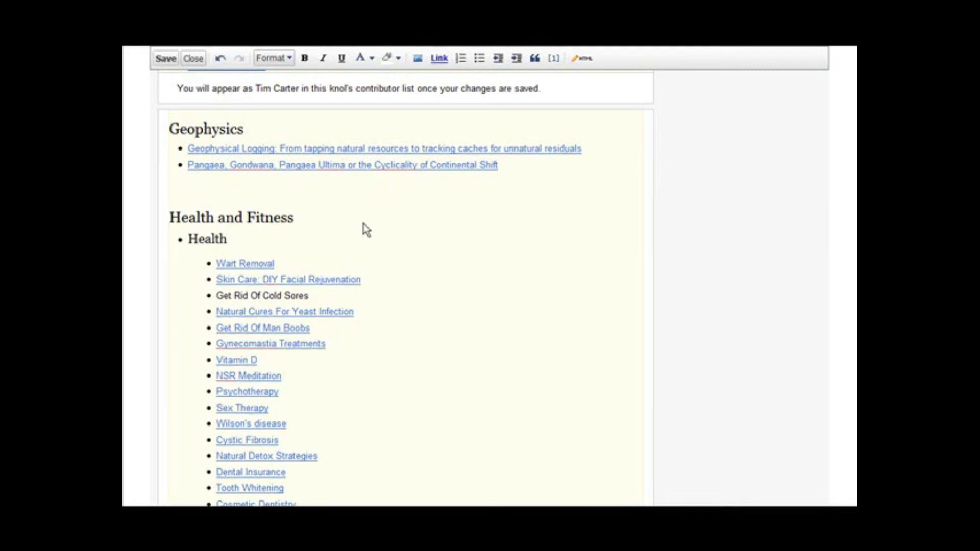
text(Gardening)
scroll(365, 230, up, 1)
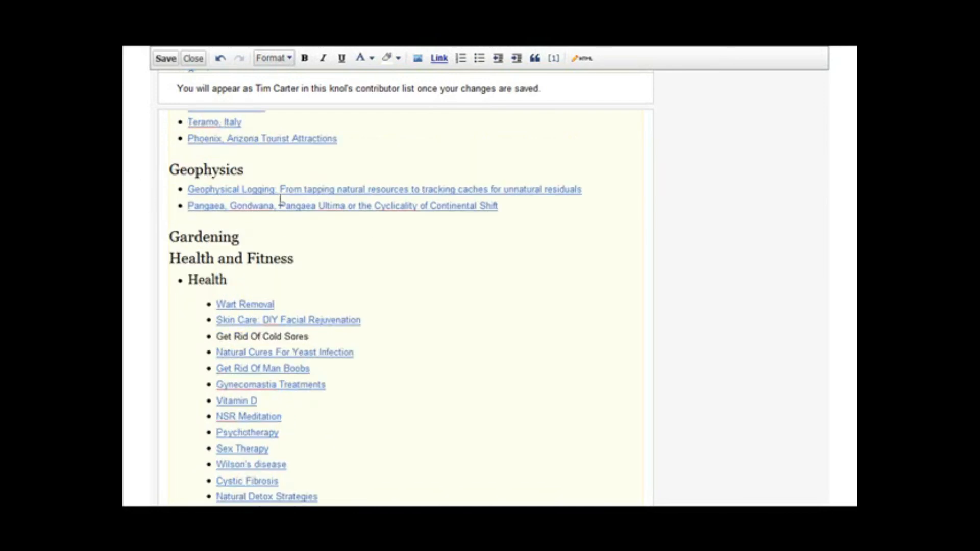
Format the new "Gardening" line as Heading (H2)
drag(170, 238, 239, 238)
scroll(781, 256, up, 10)
scroll(748, 258, up, 8)
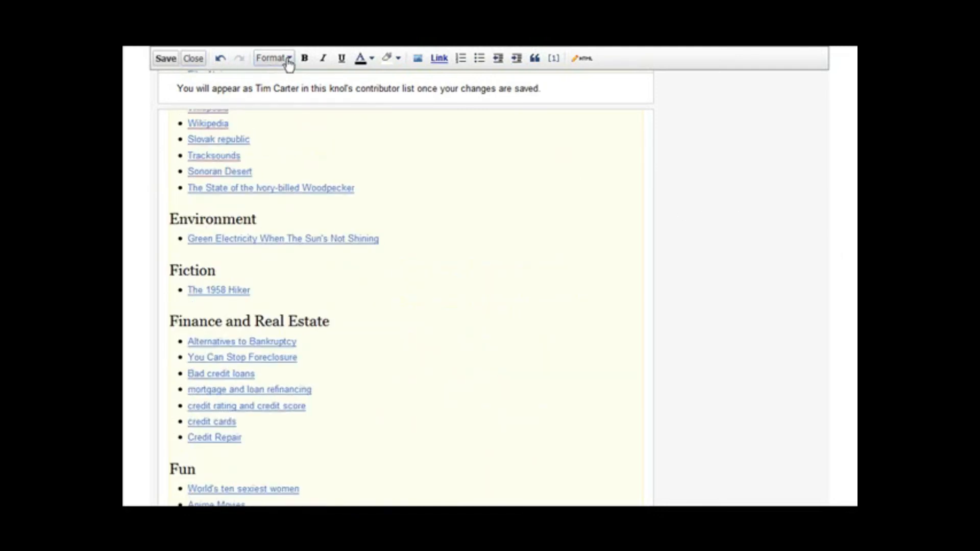
click(288, 60)
click(302, 101)
Add the knol title "Gardening For the Beginner - Preparing Your Soil" on its own line under the Gardening heading
scroll(412, 212, down, 5)
click(253, 258)
key(Return)
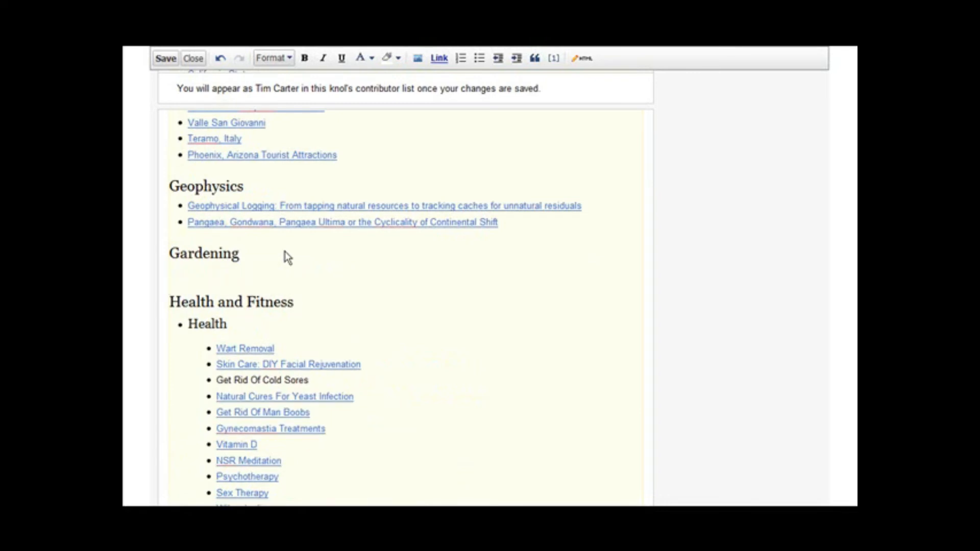
key(Delete)
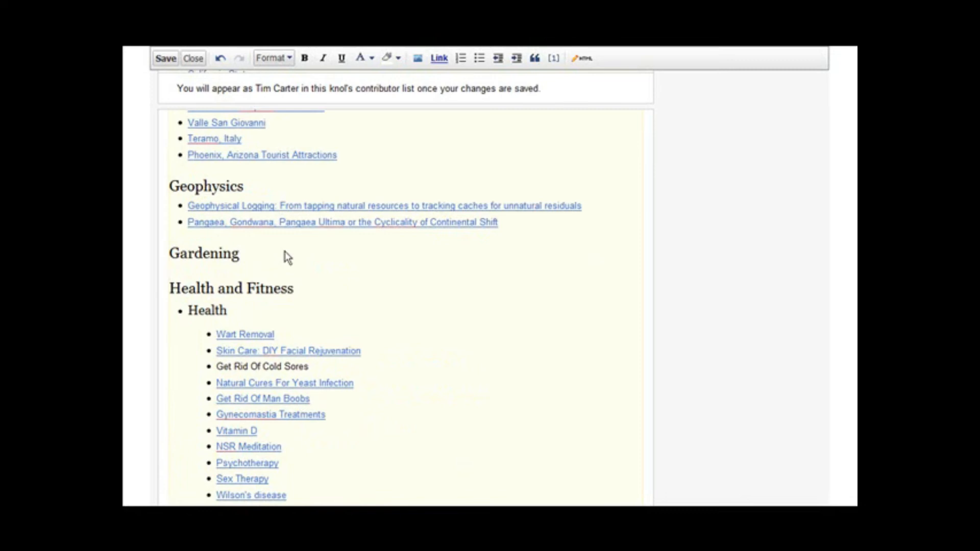
text(Gardening For the Beginner - Preparing Your Soil)
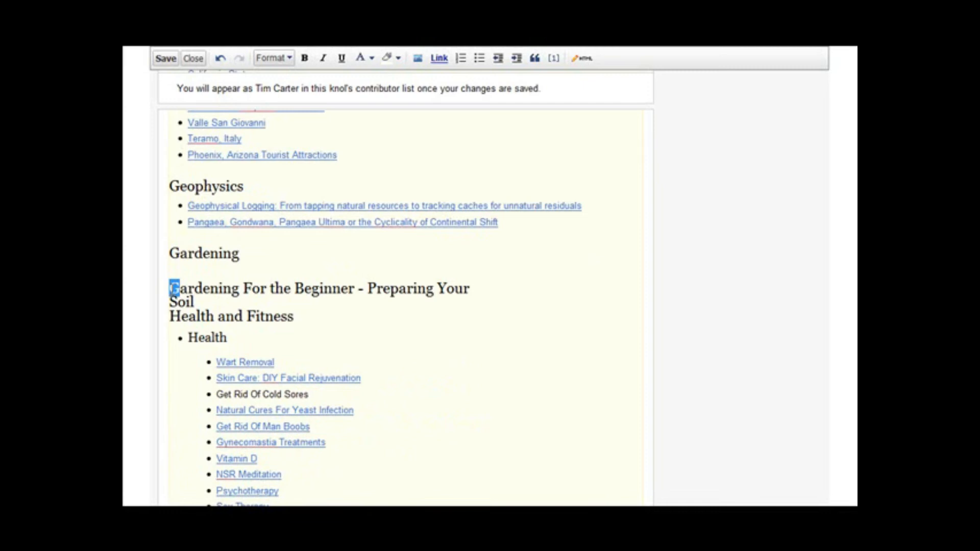
Change the format of the added knol title to Normal Paragraph Text
drag(171, 289, 205, 301)
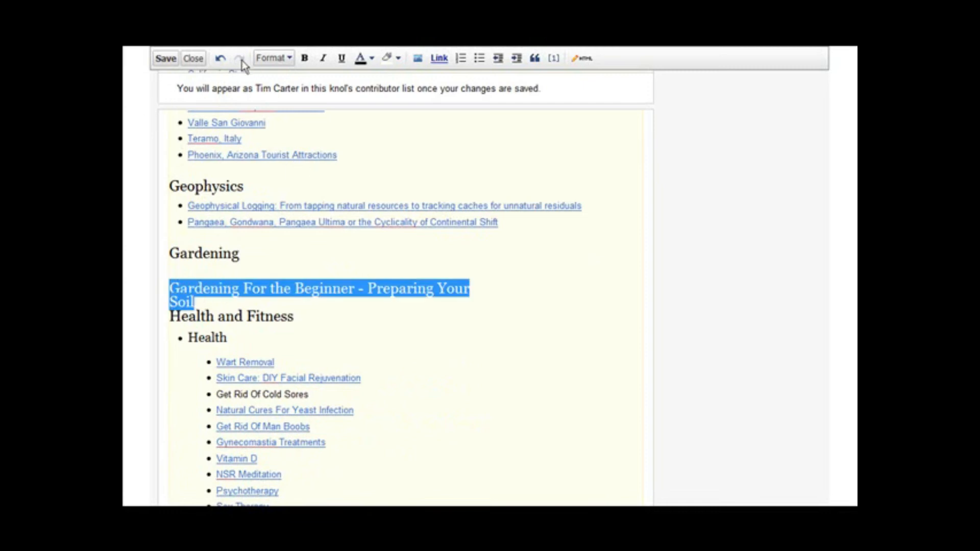
click(292, 59)
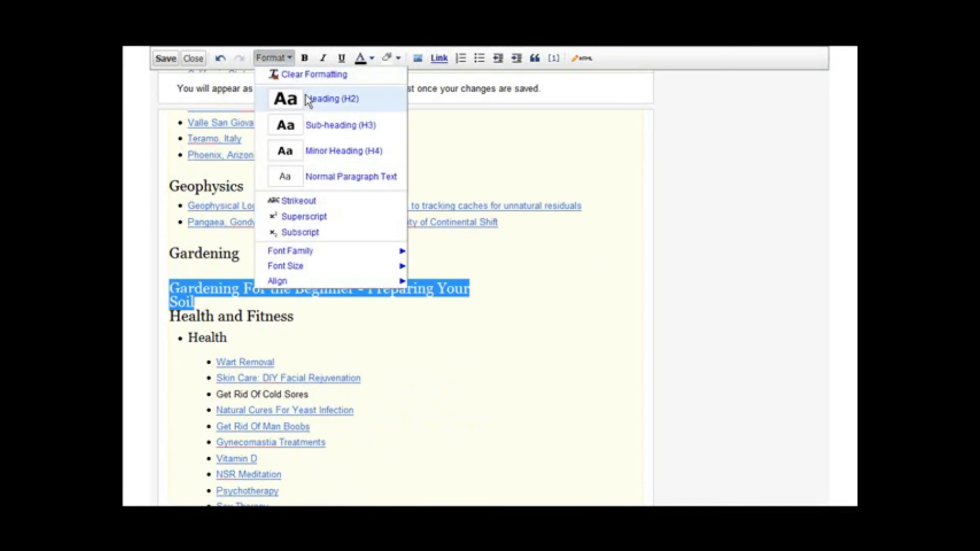
click(349, 178)
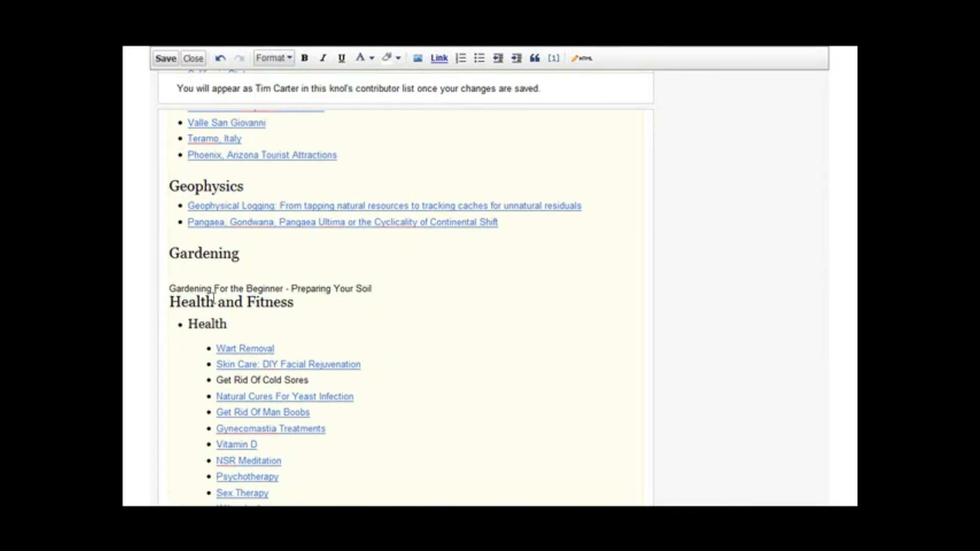
Copy the published knol's web address and link the title under Gardening to it
drag(172, 287, 375, 296)
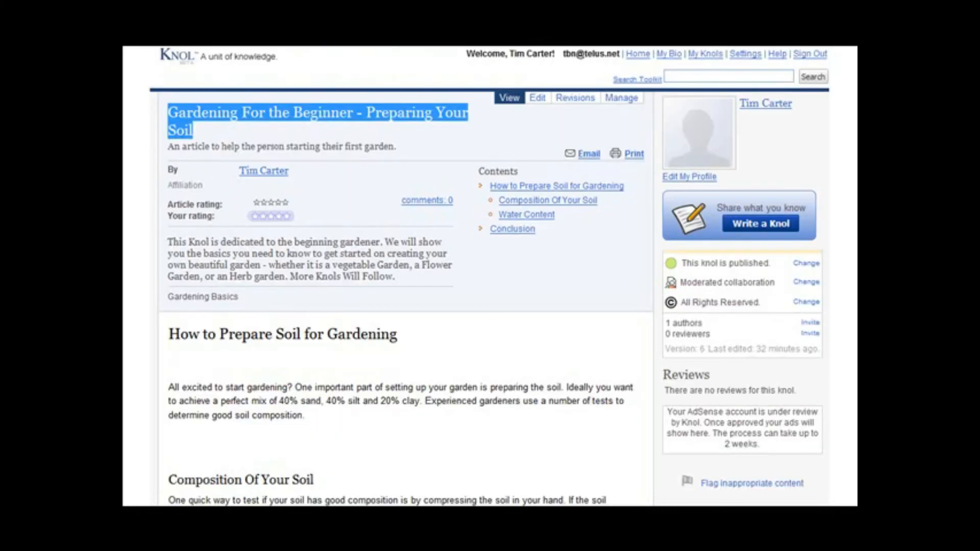
key(shift+F10)
key(c)
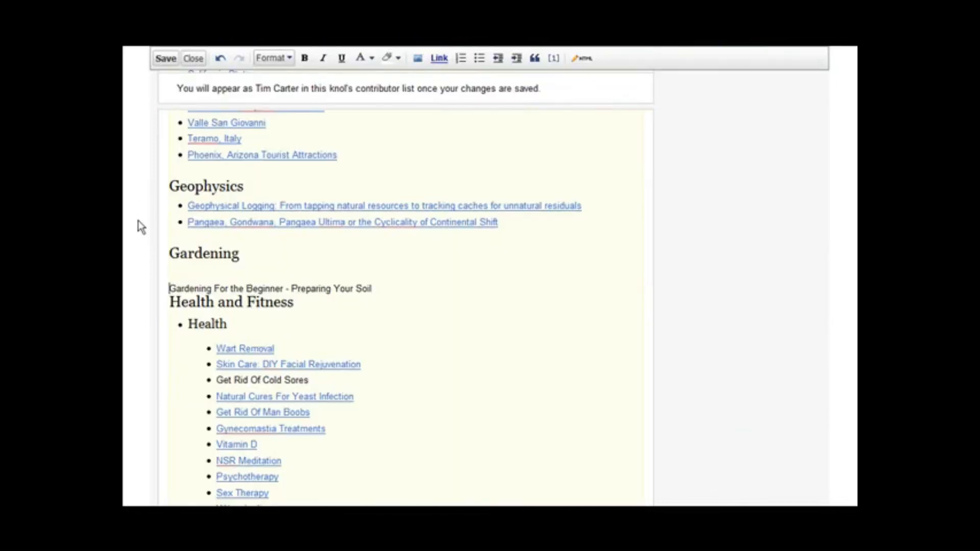
drag(169, 289, 374, 289)
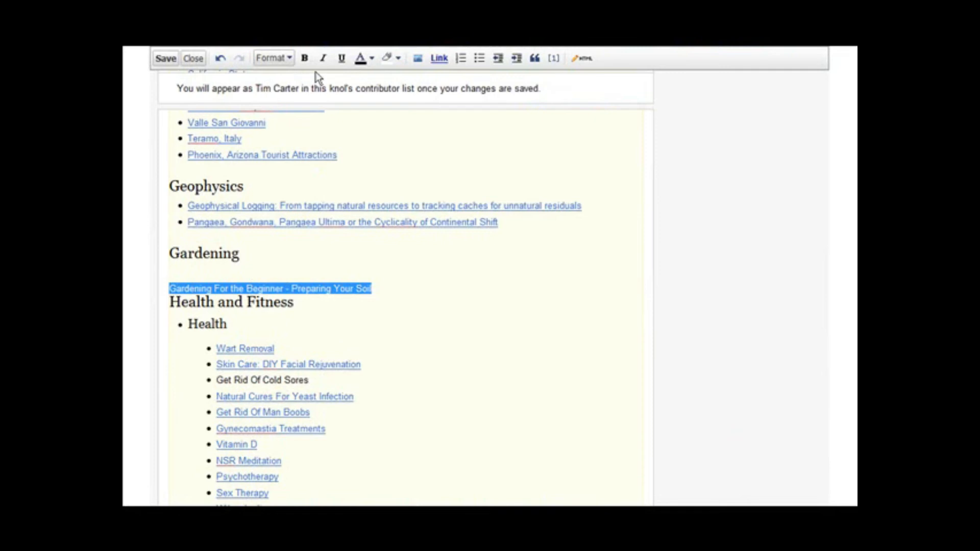
click(439, 58)
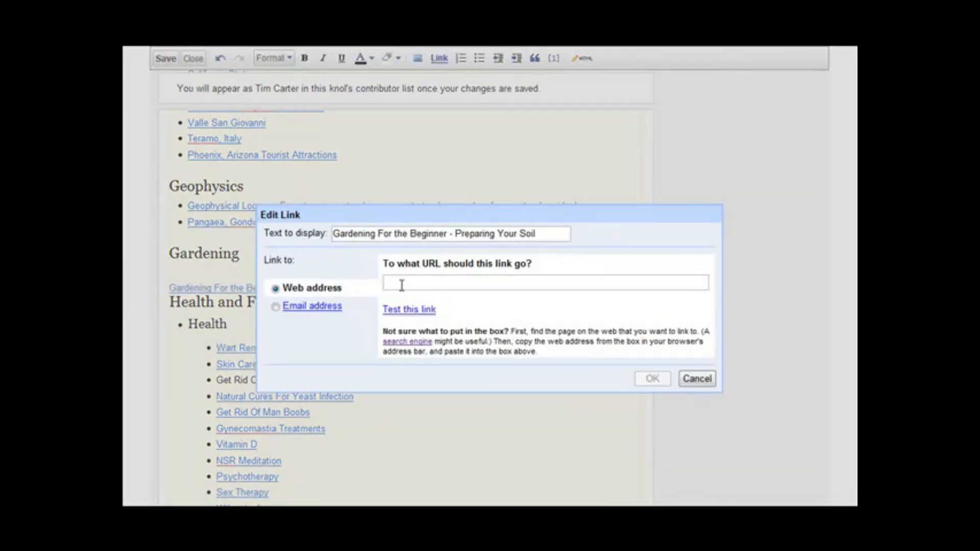
key(ctrl+v)
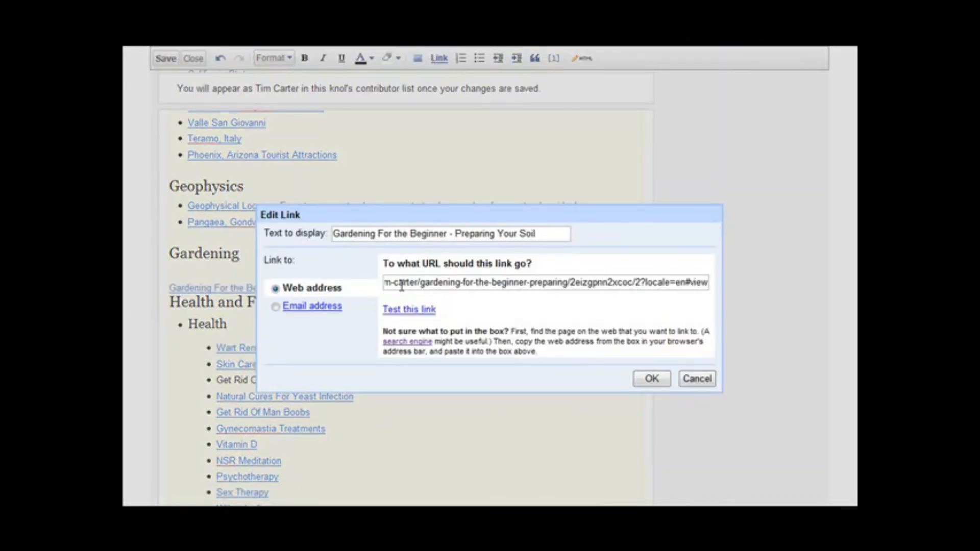
click(652, 379)
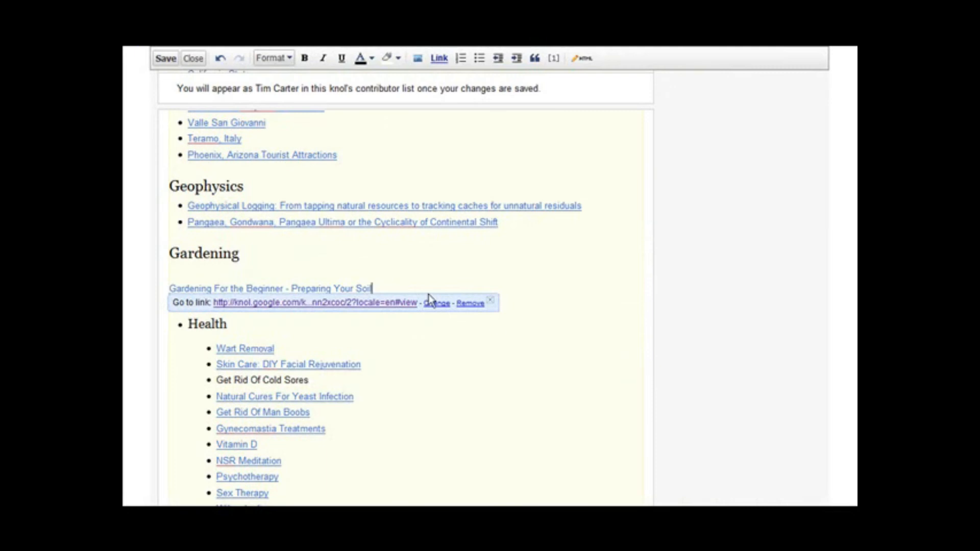
click(418, 243)
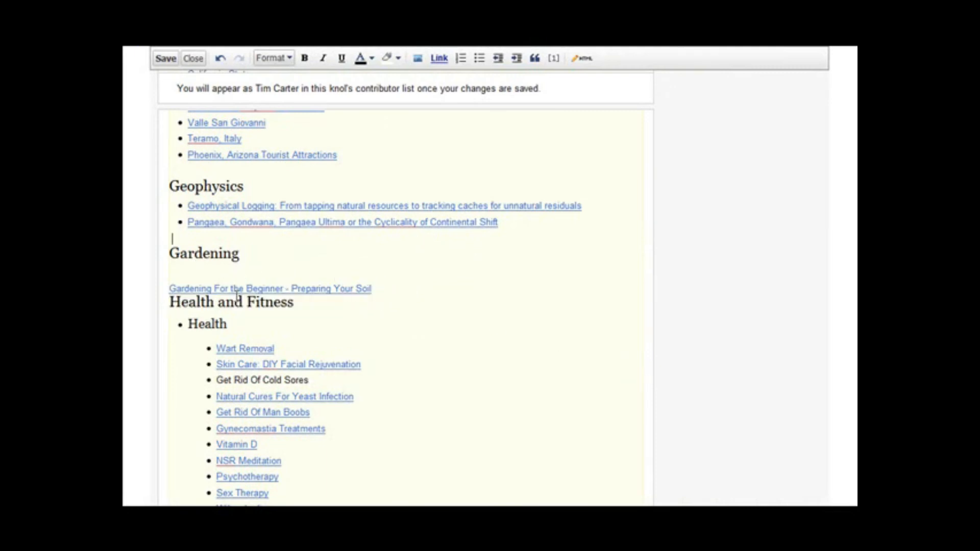
Insert a blank line above the Health and Fitness heading and turn the gardening knol link into a bulleted item
click(170, 302)
key(Return)
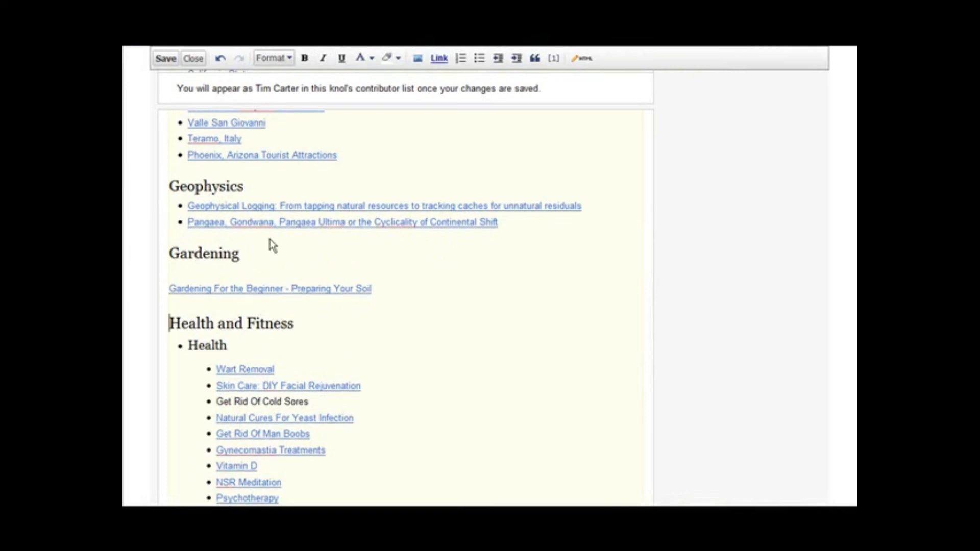
click(169, 289)
click(175, 288)
key(Left)
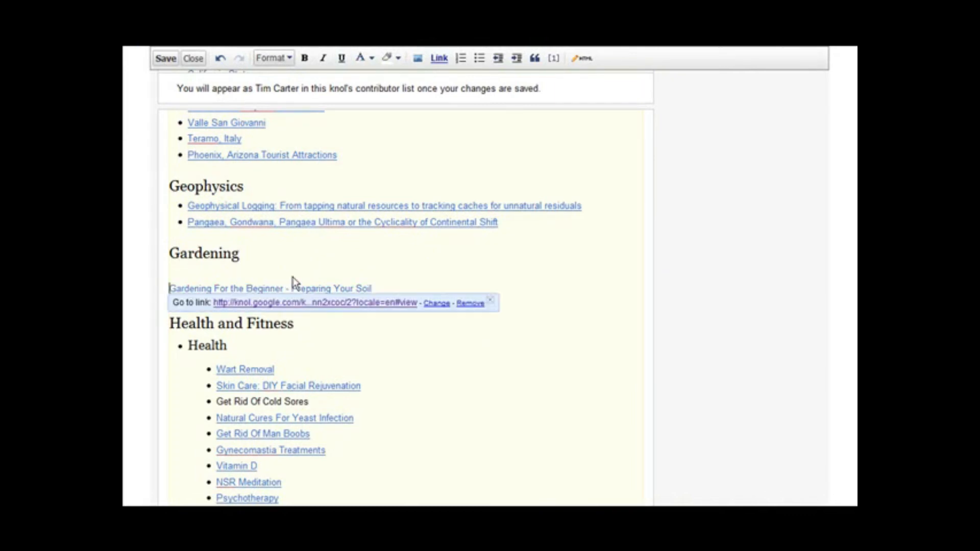
scroll(602, 149, up, 1)
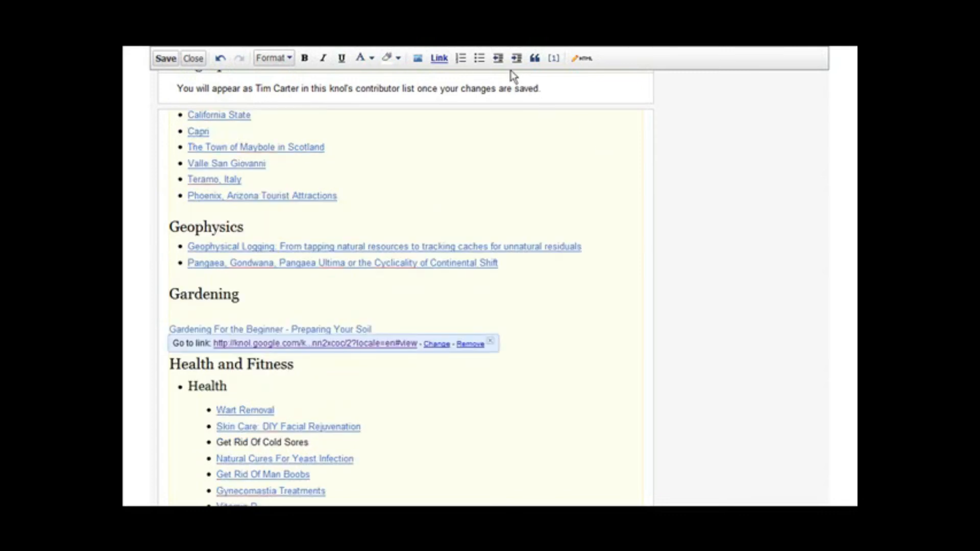
click(478, 58)
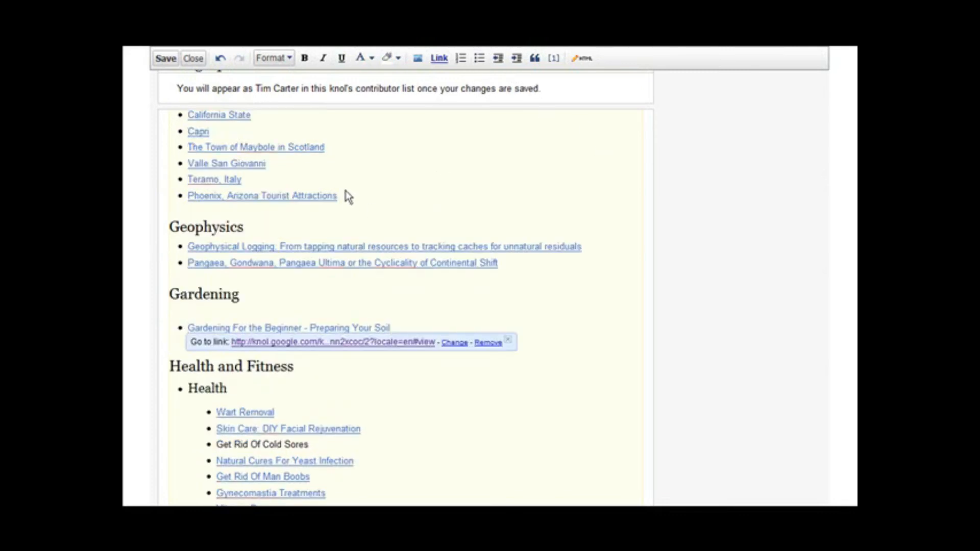
click(682, 299)
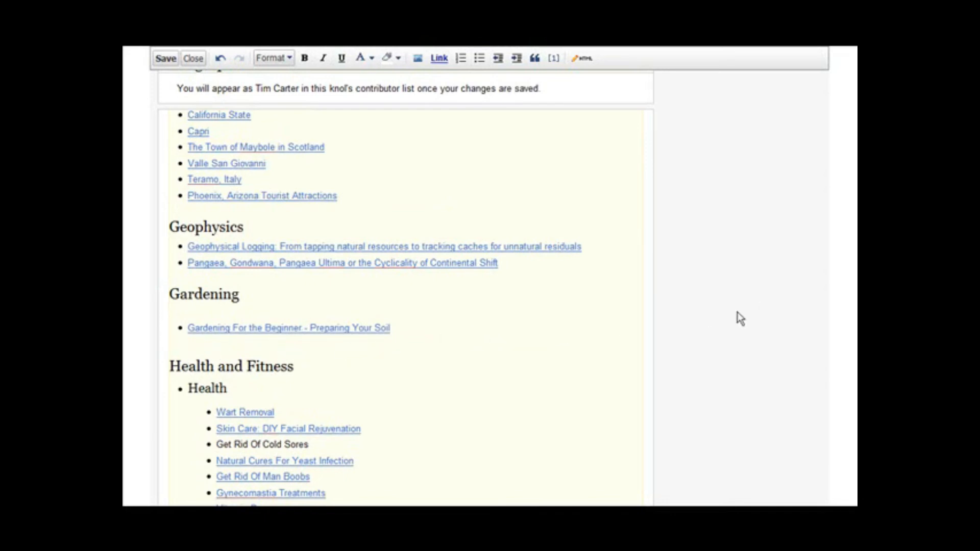
Check the category list above the new entry and save the changes to the New Knols page
scroll(722, 302, up, 10)
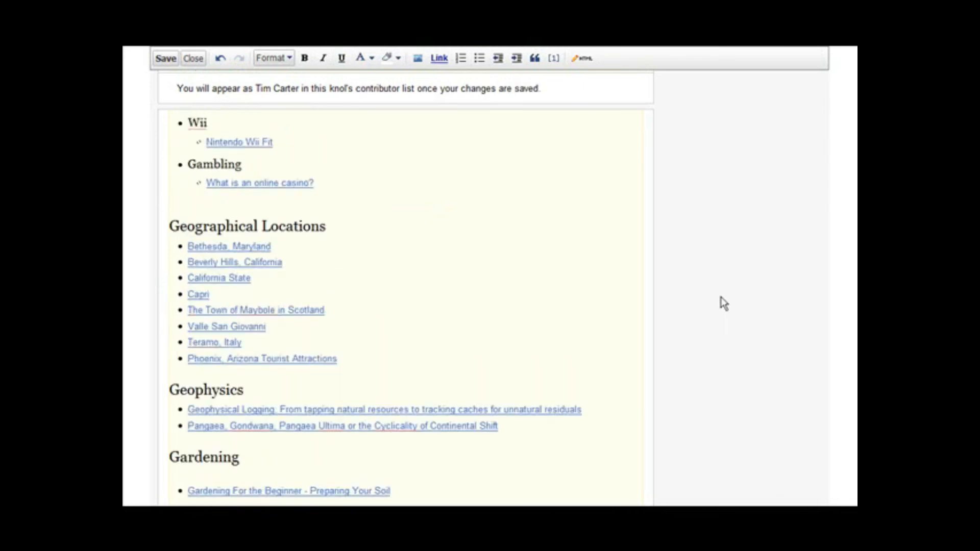
scroll(720, 276, up, 3)
scroll(713, 238, up, 3)
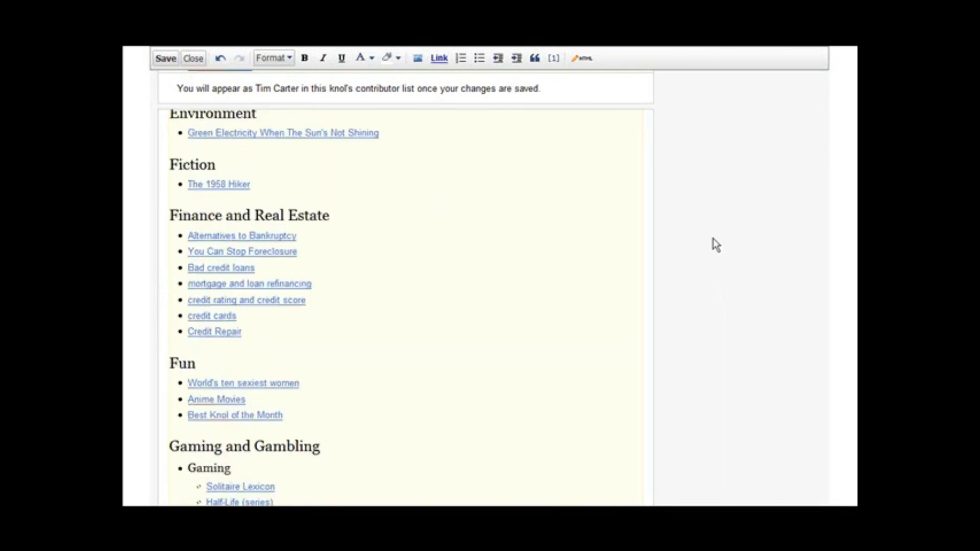
click(164, 59)
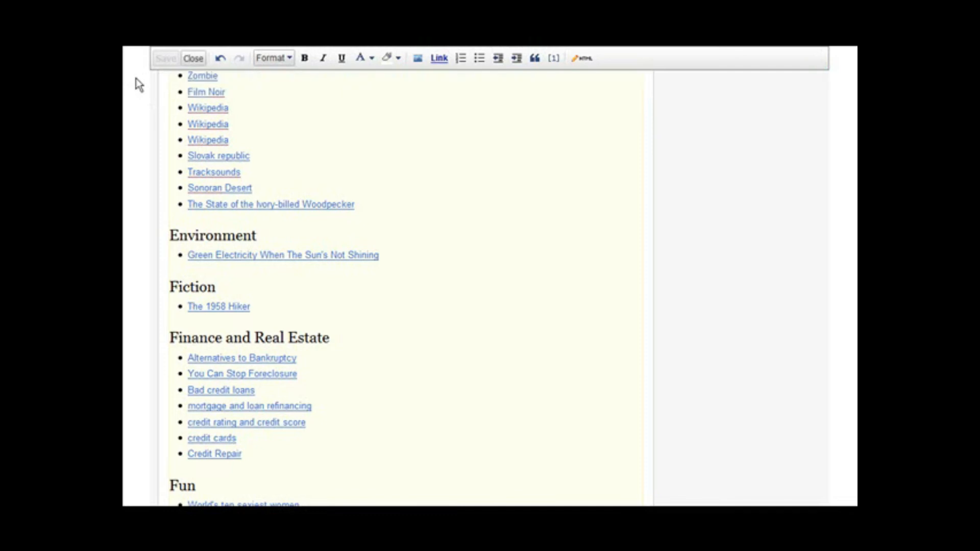
Close the New Knols editor, find the gardening entry and open its link to check the published knol
click(192, 59)
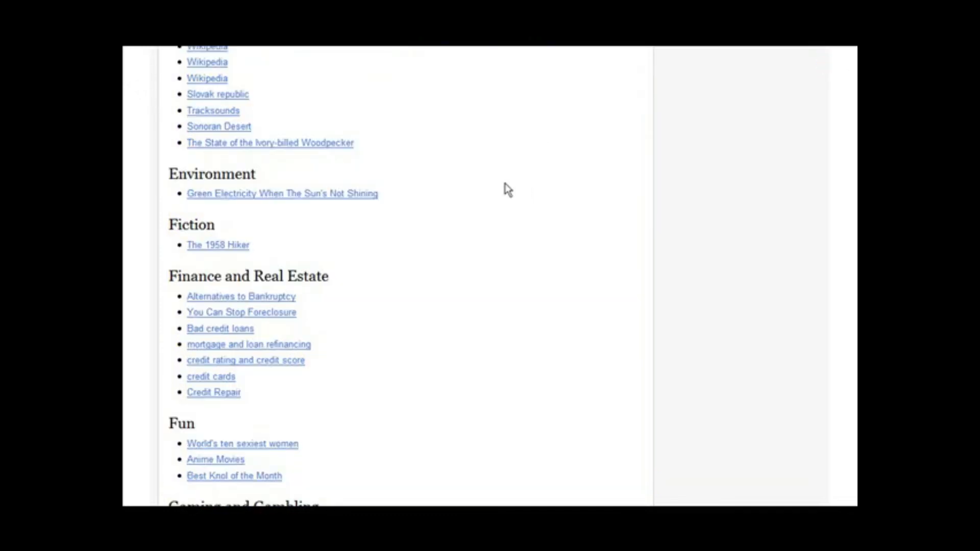
scroll(485, 191, up, 3)
scroll(499, 192, up, 1)
scroll(499, 191, down, 8)
scroll(506, 191, down, 5)
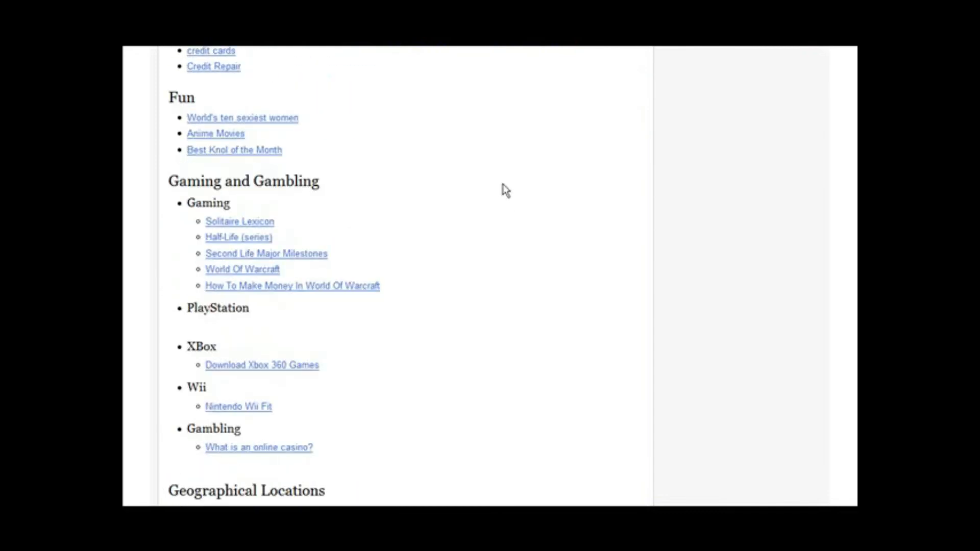
scroll(505, 191, down, 10)
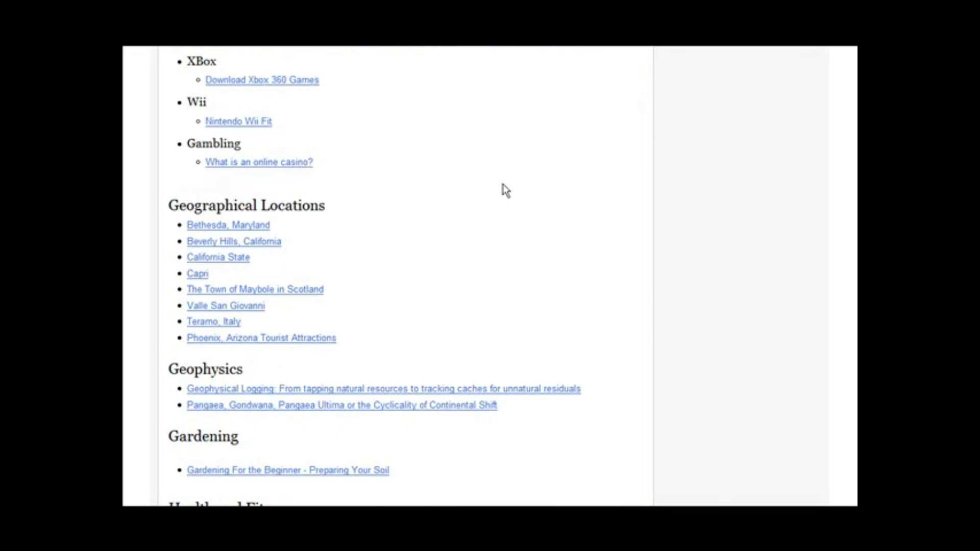
click(281, 228)
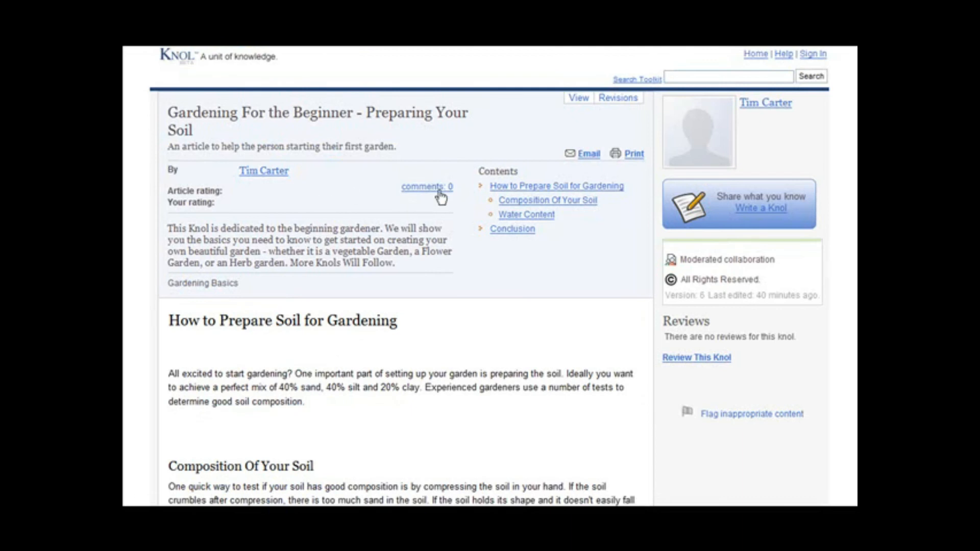
scroll(440, 193, down, 2)
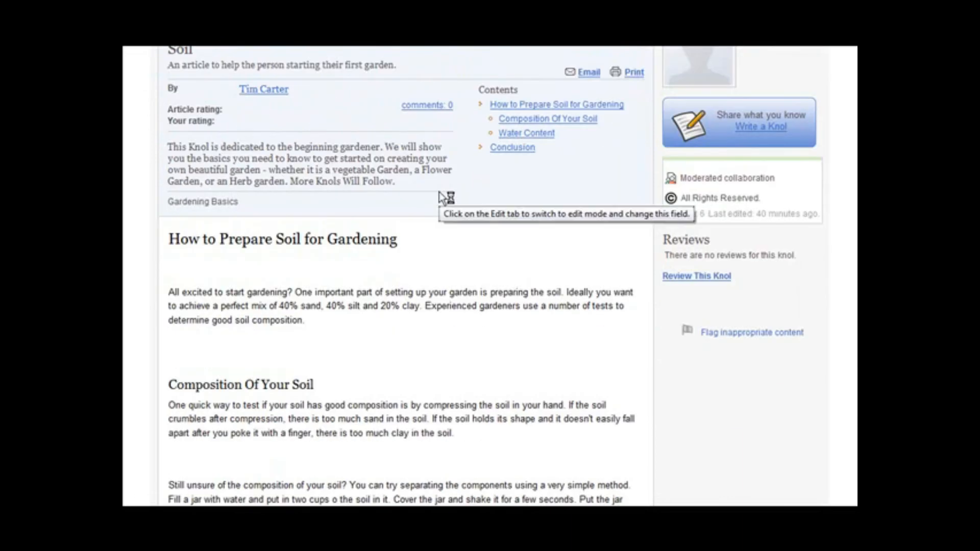
scroll(445, 195, down, 1)
scroll(452, 193, up, 3)
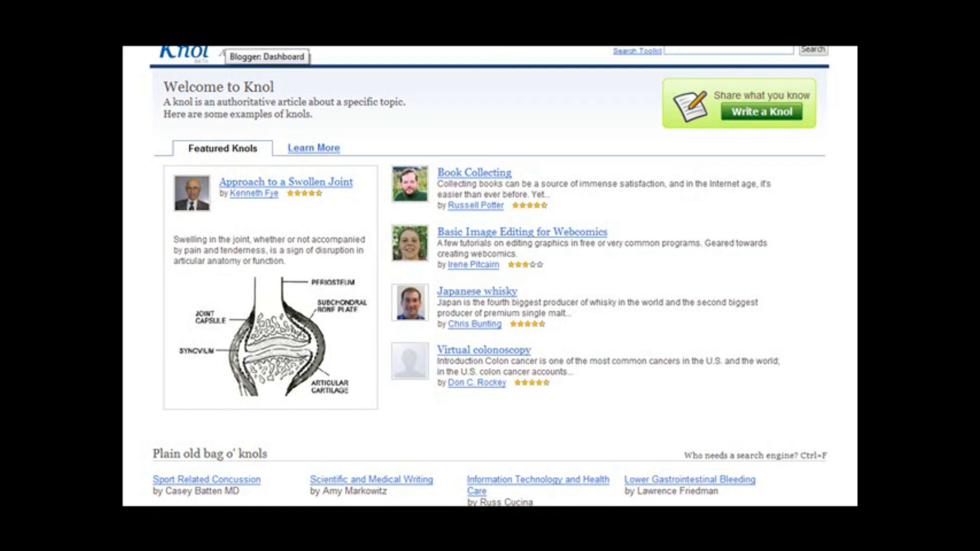
Switch to Blogger and start creating a blog titled "Beautiful Lawn and Garden"
click(221, 51)
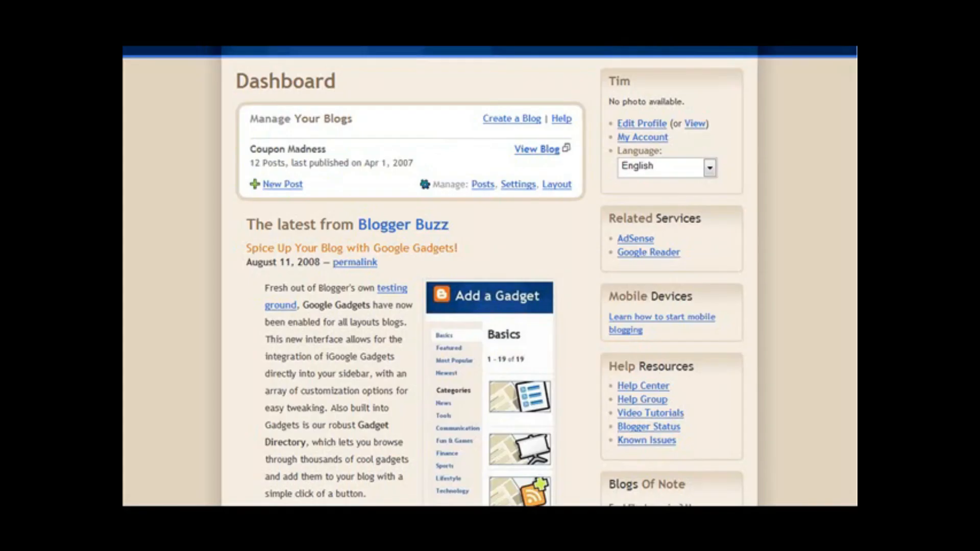
click(505, 119)
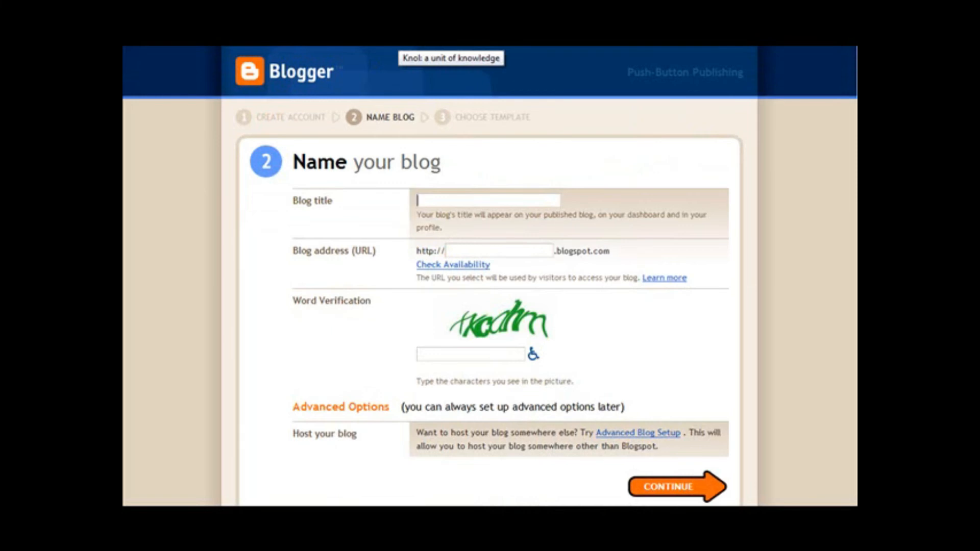
text(Beautiful Lawn and Garden)
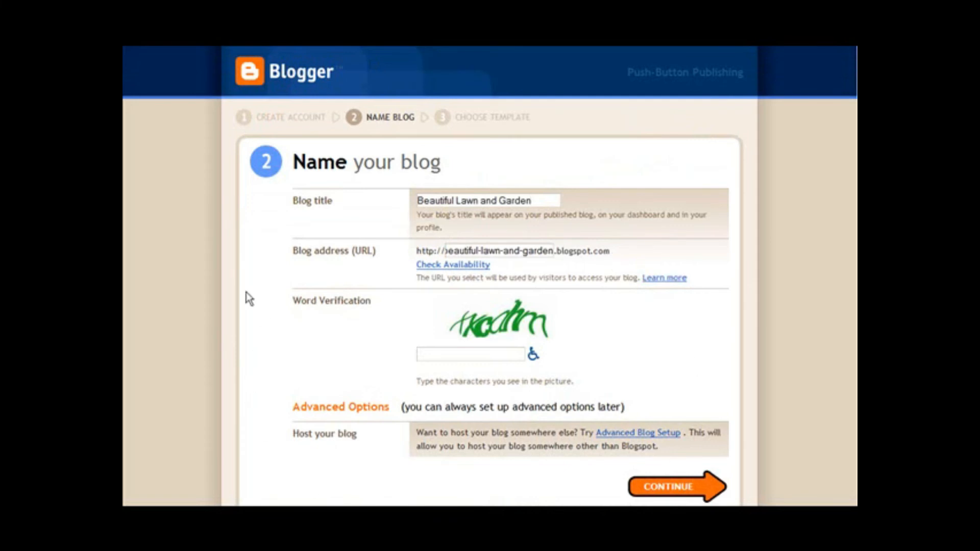
Check that the address beautiful-lawn-and-garden.blogspot.com is available and fill in the word verification to continue
click(442, 265)
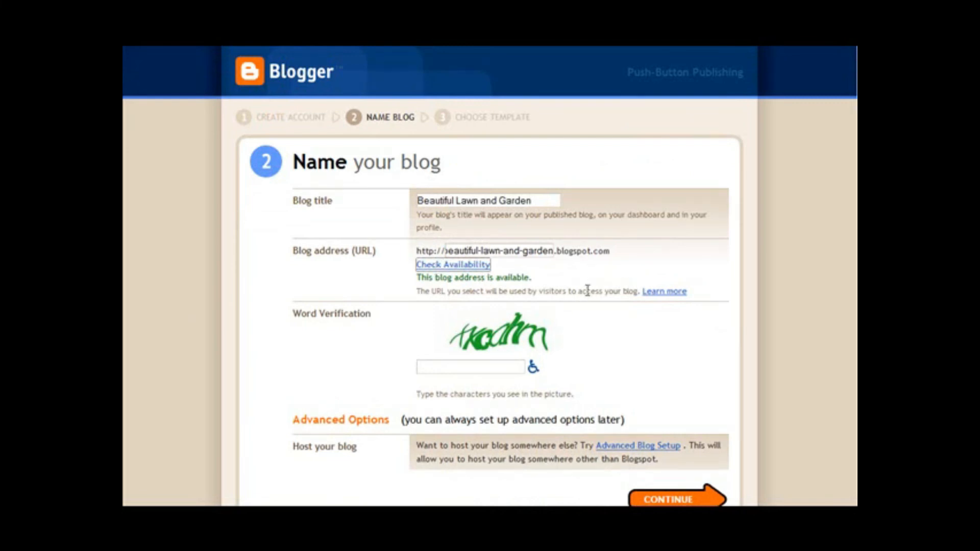
scroll(617, 310, down, 3)
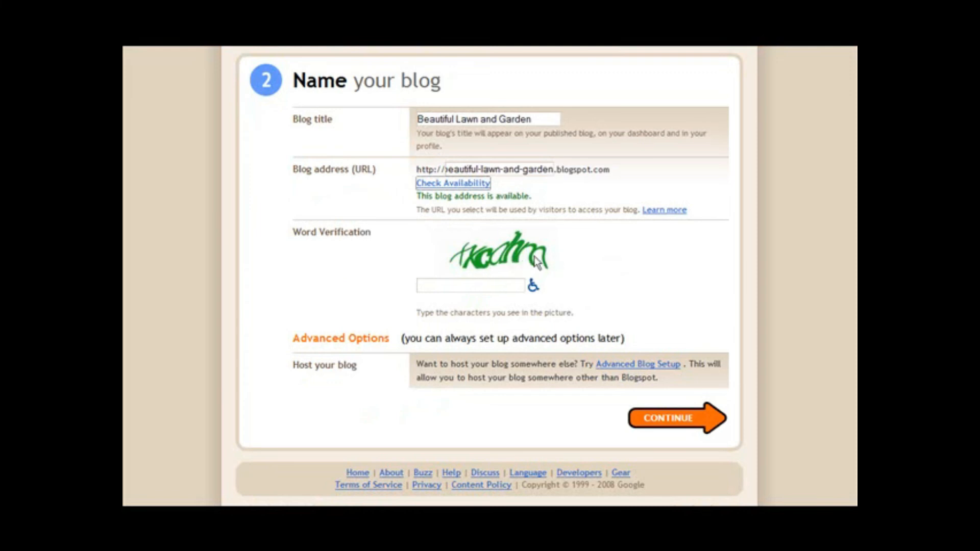
click(437, 288)
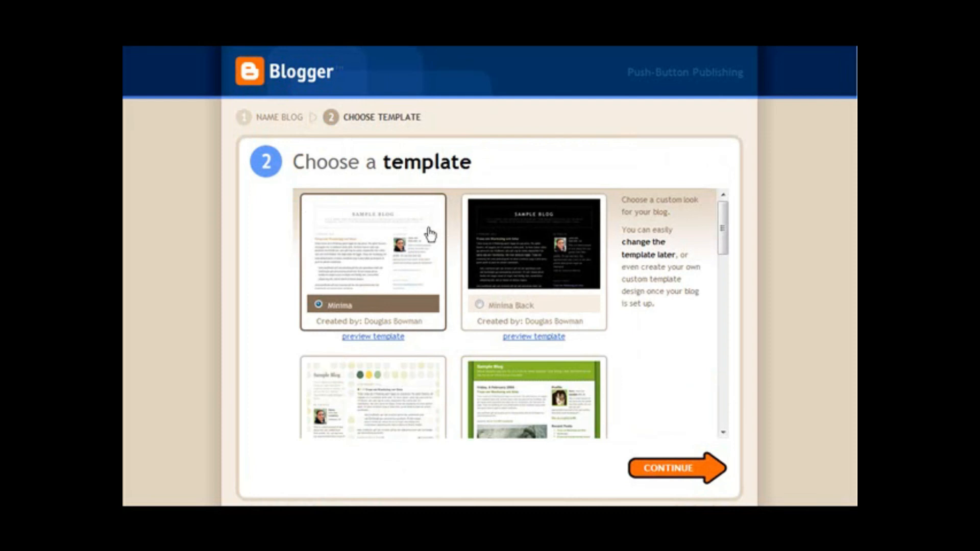
Browse the blog templates, choose Snapshot and create the blog
scroll(650, 300, down, 5)
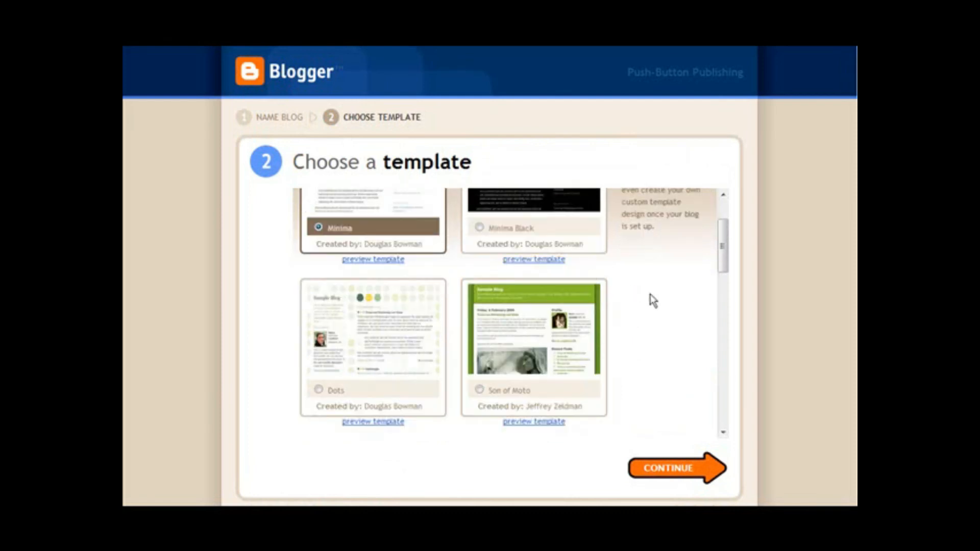
scroll(681, 312, down, 6)
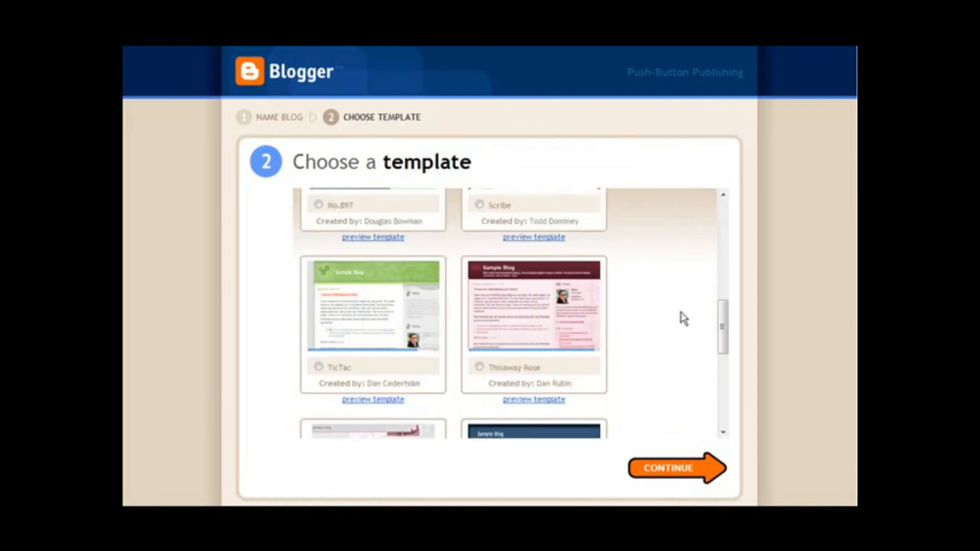
scroll(682, 318, down, 5)
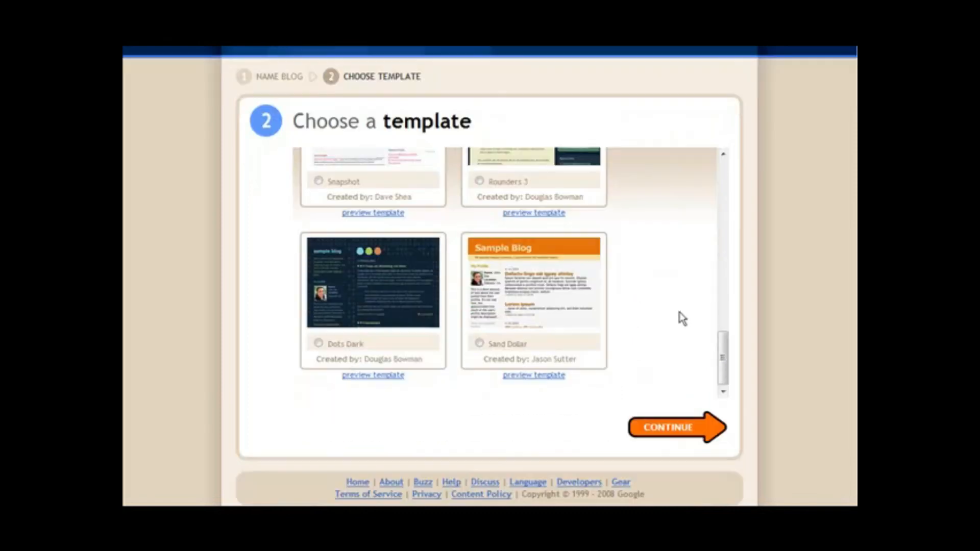
scroll(422, 324, up, 4)
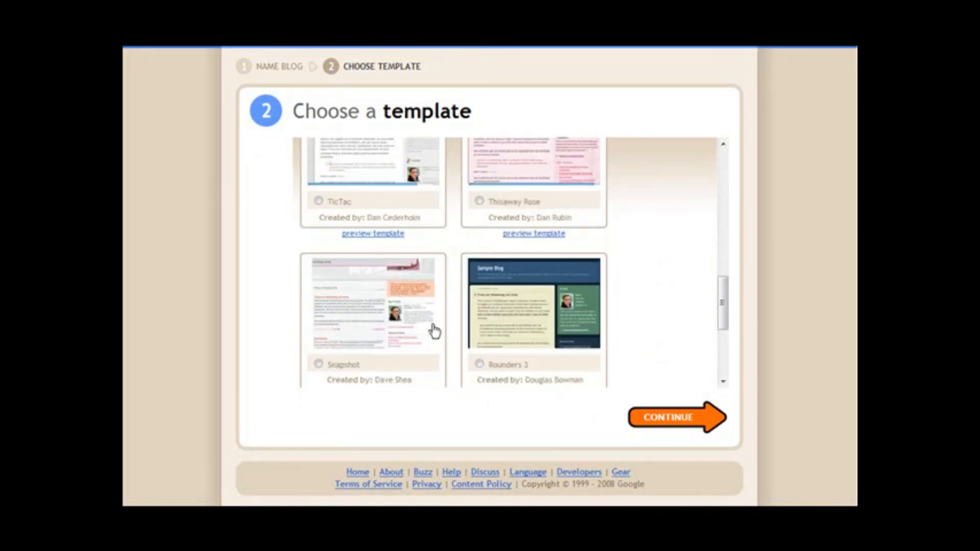
click(379, 329)
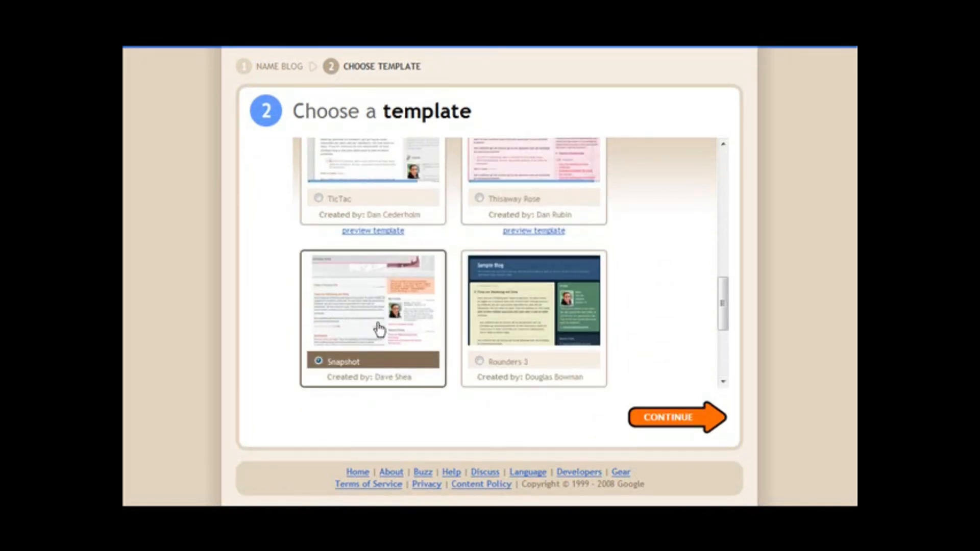
click(667, 417)
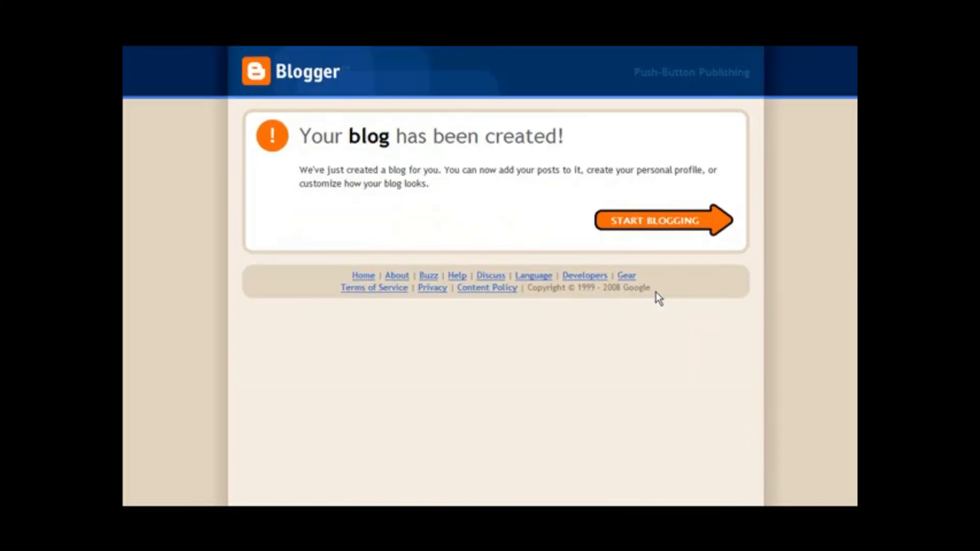
Start the post "Gaining an Understanding of Home Gardening" and end it with "For more gardening facts - see mt Knol by clicking here"
click(649, 225)
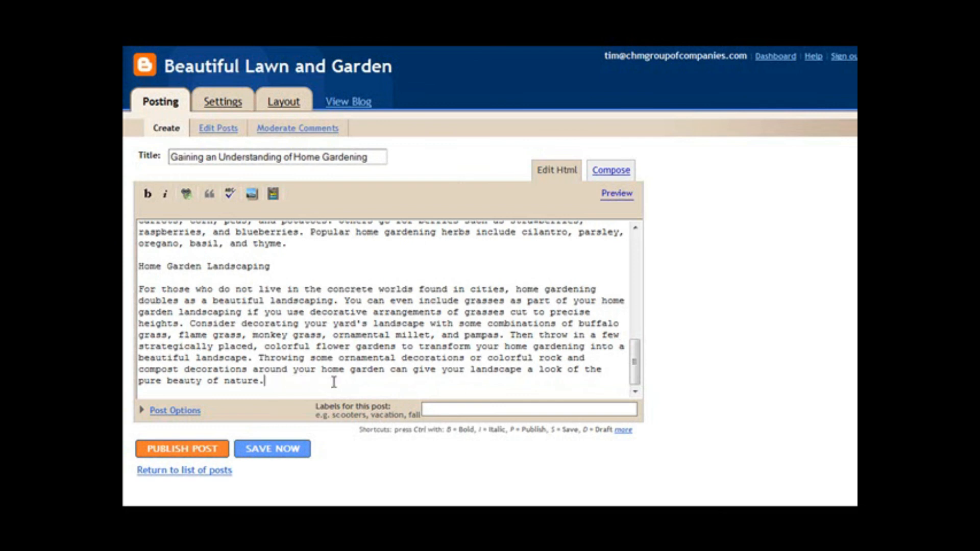
key(Return)
key(Return)
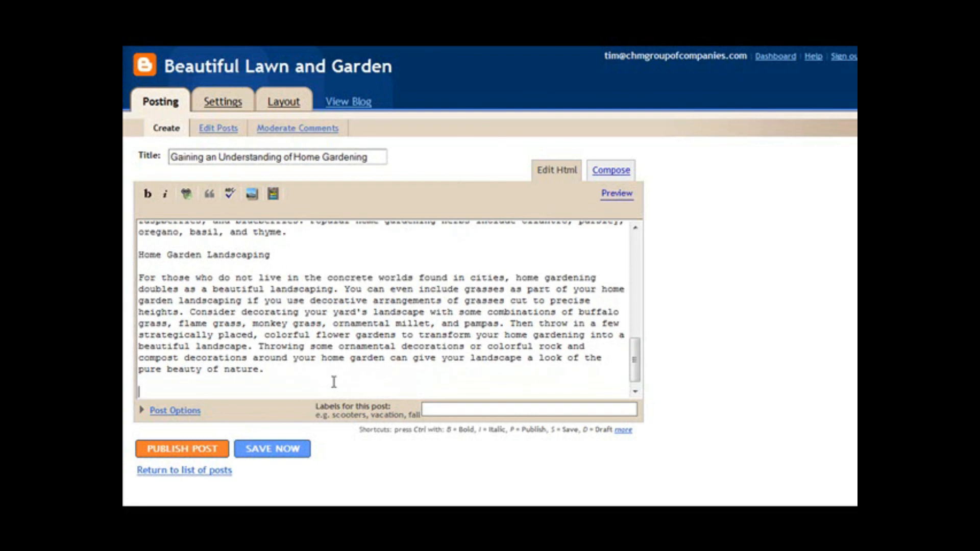
text(For more gardening facts - see mt Knol by clicking here)
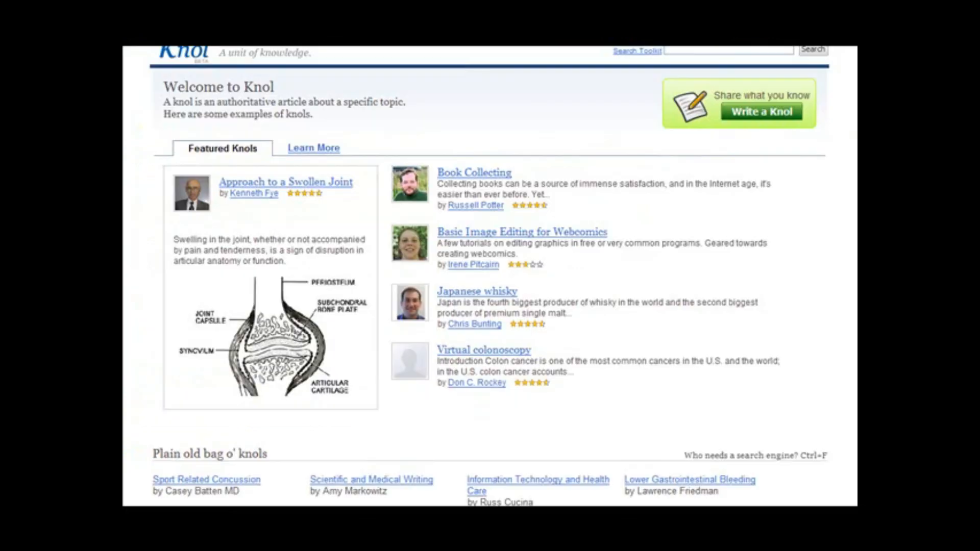
Switch to Knol and copy the link address of "Gardening For the Beginner - Preparing Your Soil" from My Knols
scroll(639, 108, up, 1)
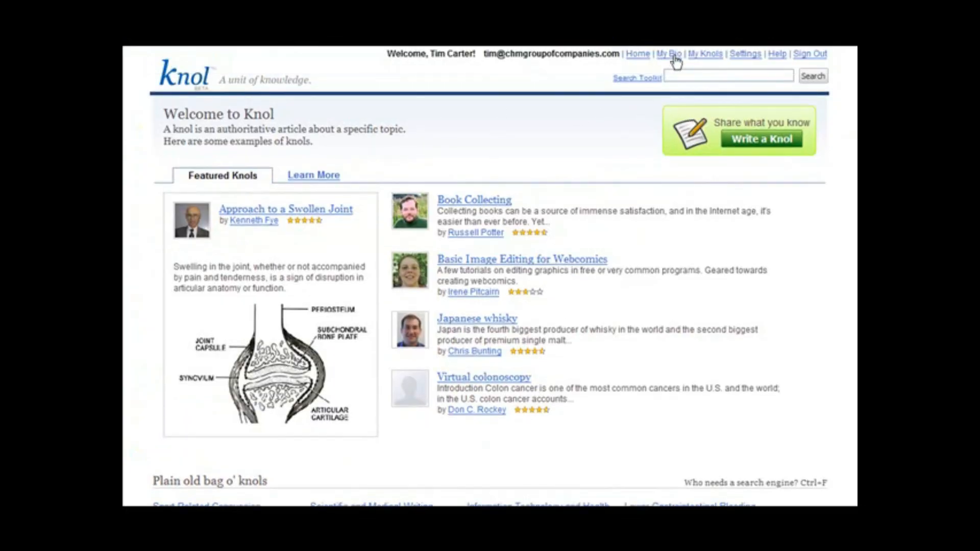
click(705, 55)
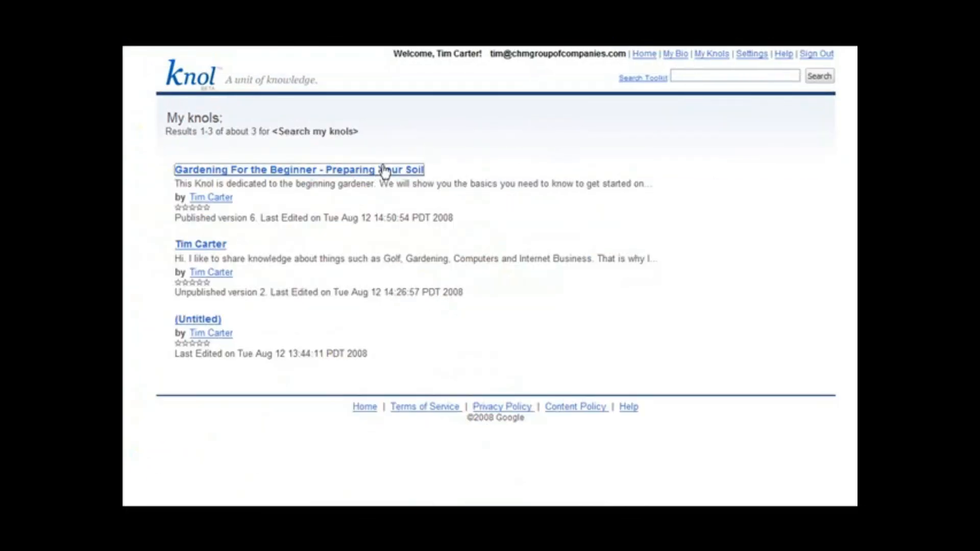
right_click(380, 173)
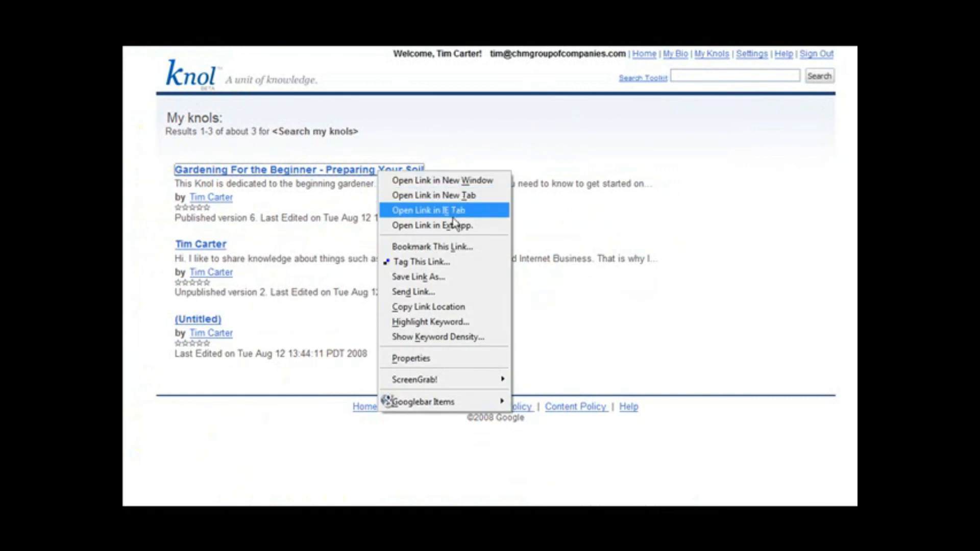
click(449, 307)
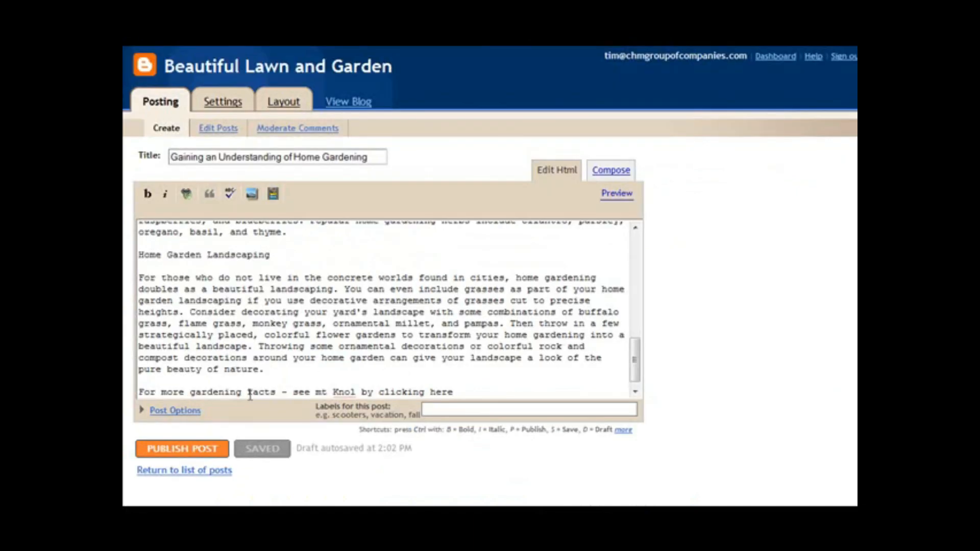
Link the closing "For more gardening facts" line of the blog post to the copied knol address and publish the post
drag(140, 391, 459, 393)
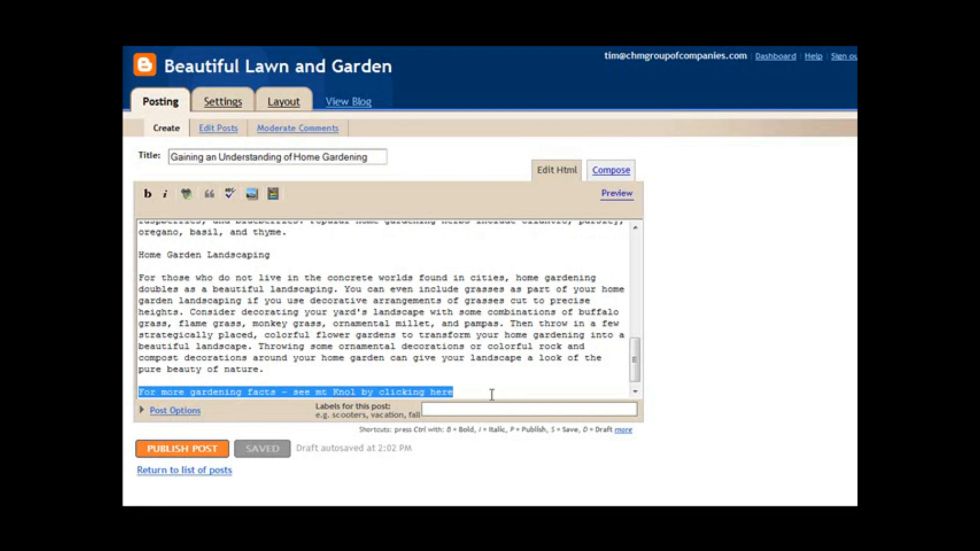
click(187, 195)
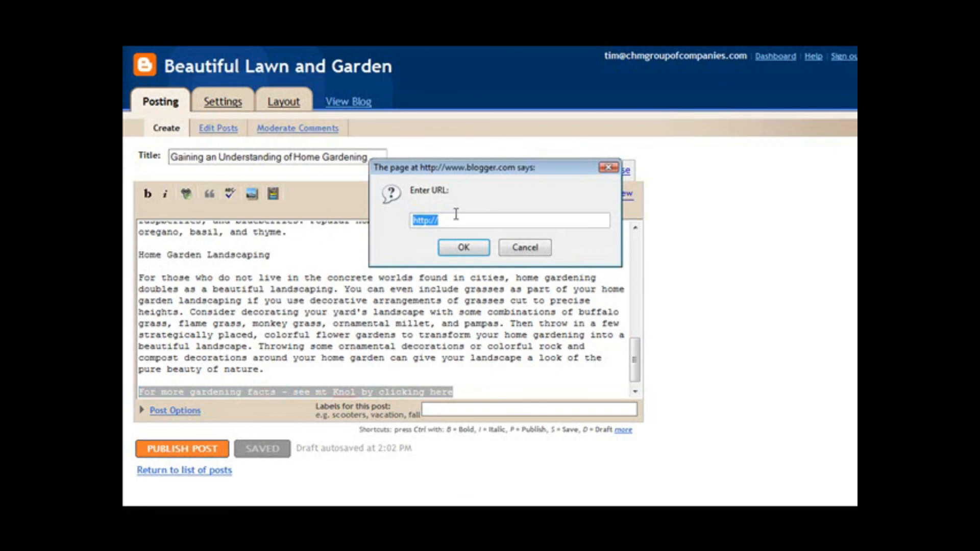
key(ctrl+v)
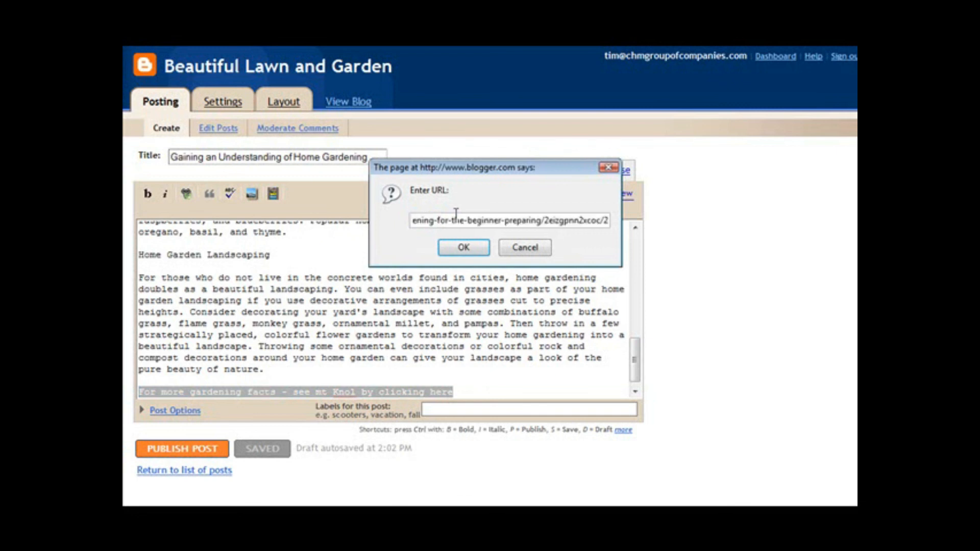
click(464, 248)
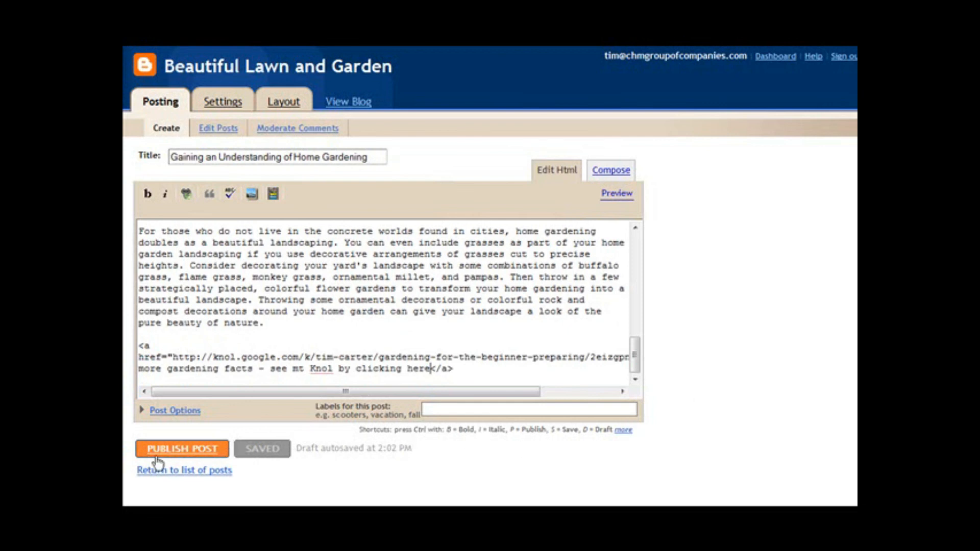
click(179, 450)
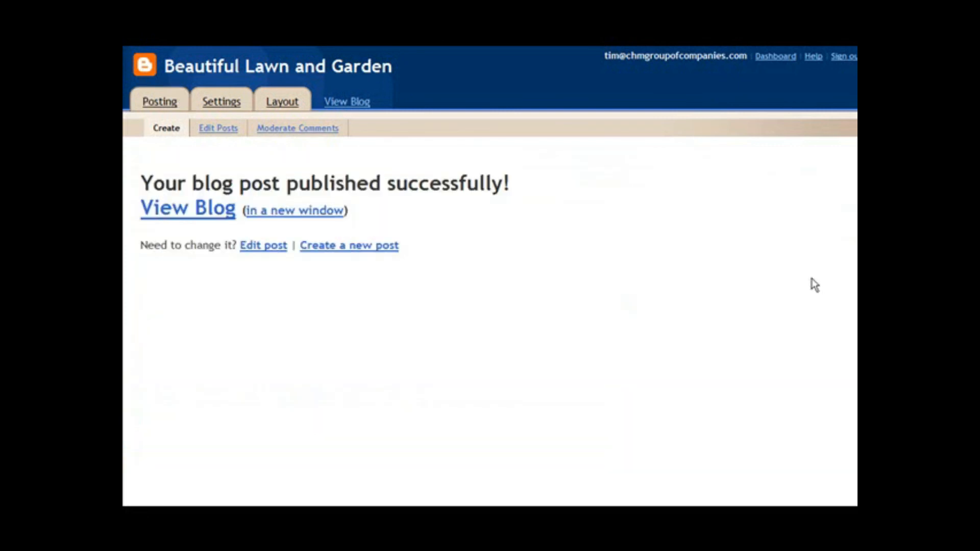
View the published blog in a new window and test the knol link at the end of the post
click(339, 219)
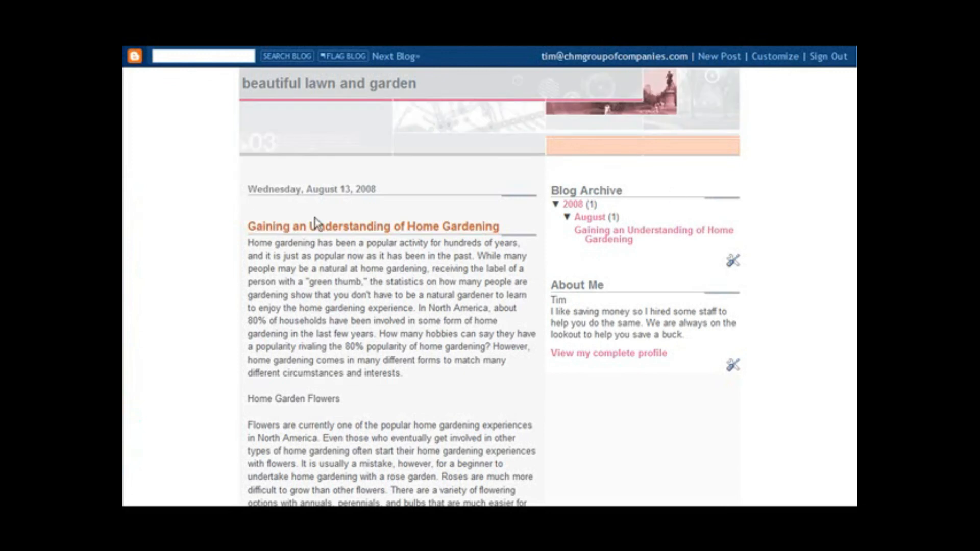
scroll(419, 217, down, 3)
scroll(419, 217, down, 10)
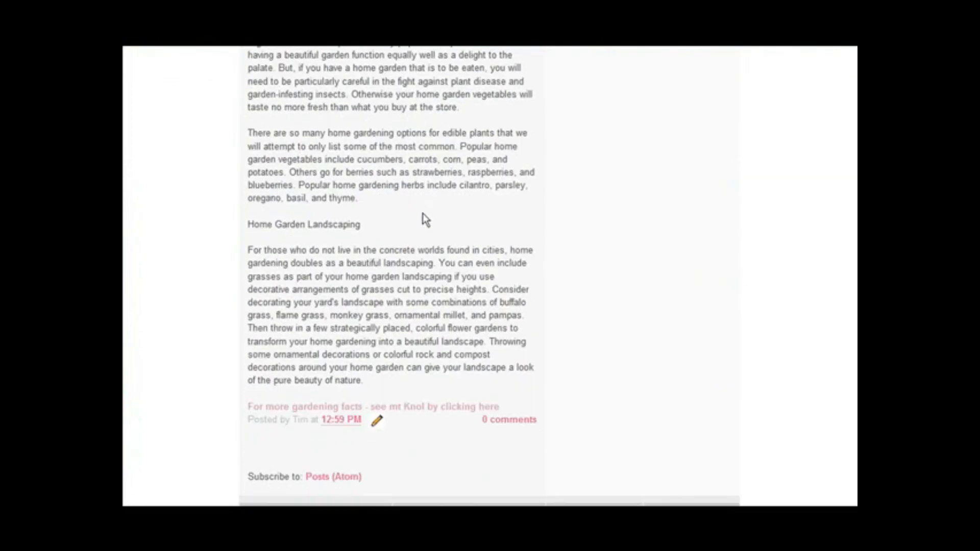
click(442, 409)
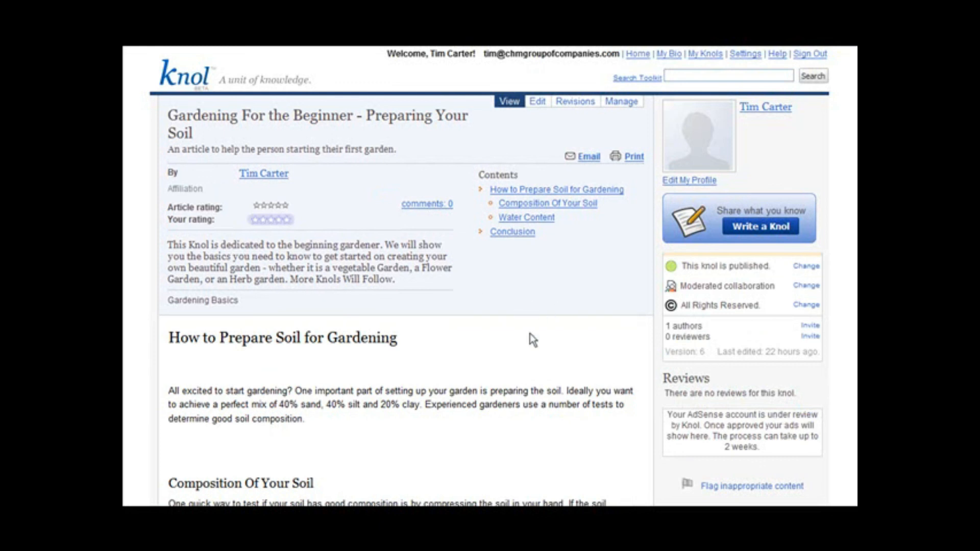
scroll(572, 376, down, 2)
scroll(576, 376, up, 2)
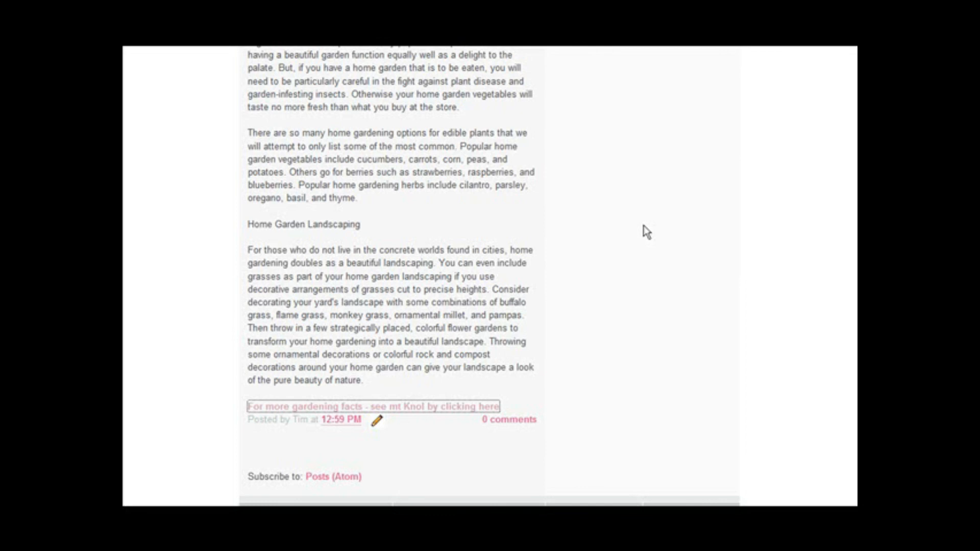
scroll(280, 96, up, 4)
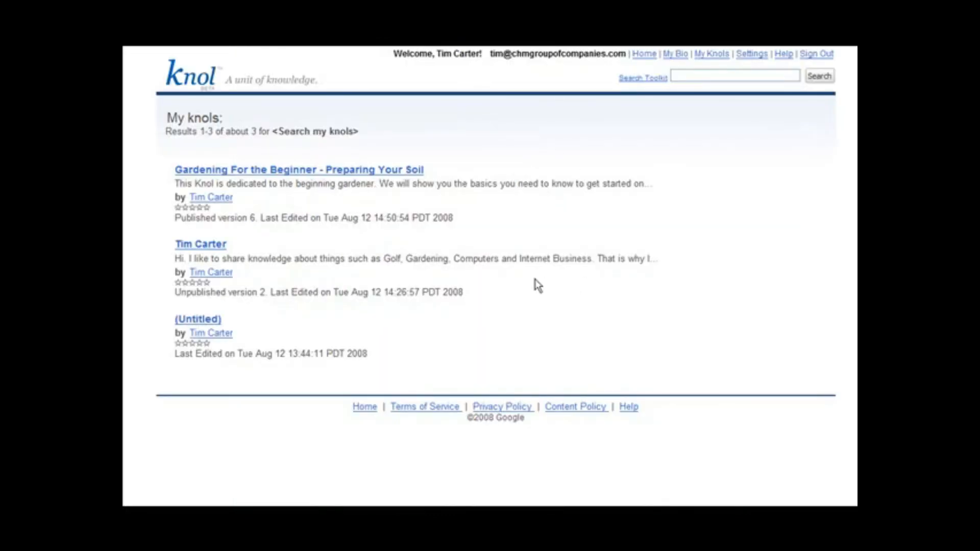